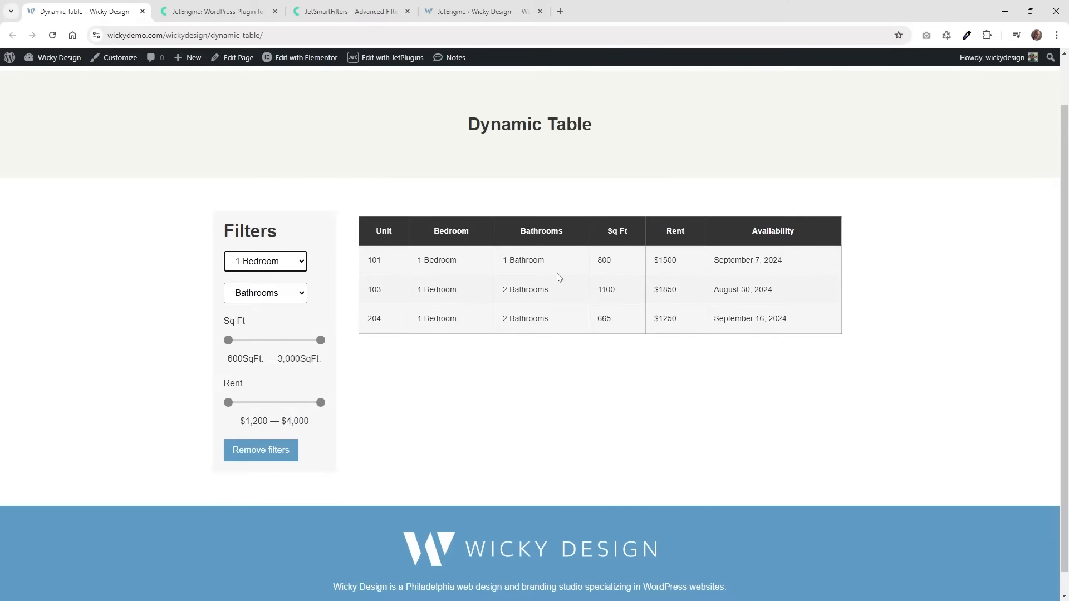
Filter the unit table to 2 Bathrooms, raise the minimum square footage, and remove all filters.
left_click(285, 297)
left_click(267, 340)
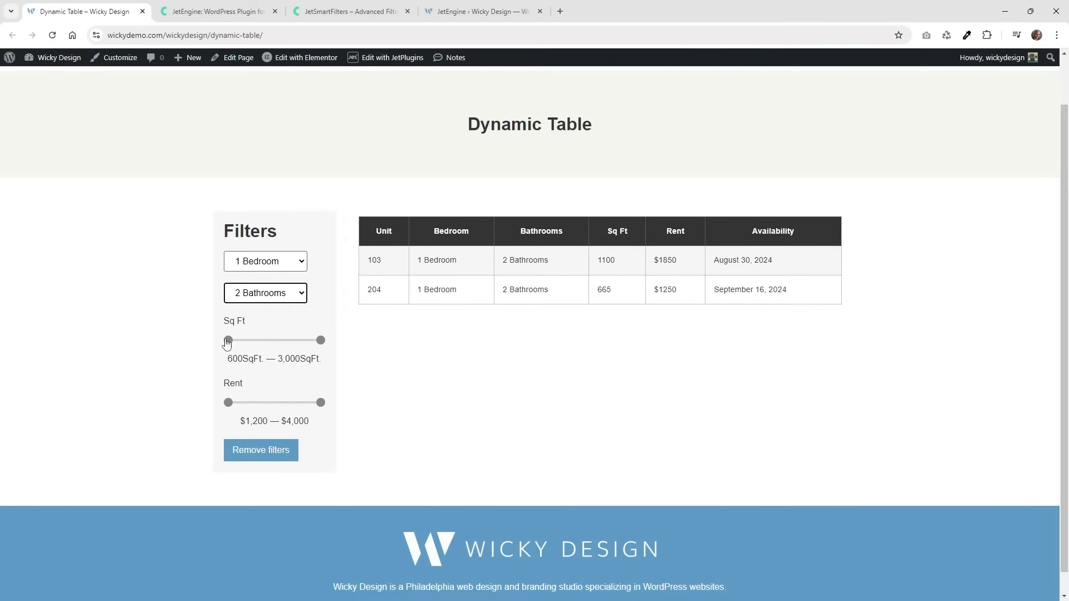
left_click_drag(228, 340, 271, 341)
left_click(266, 449)
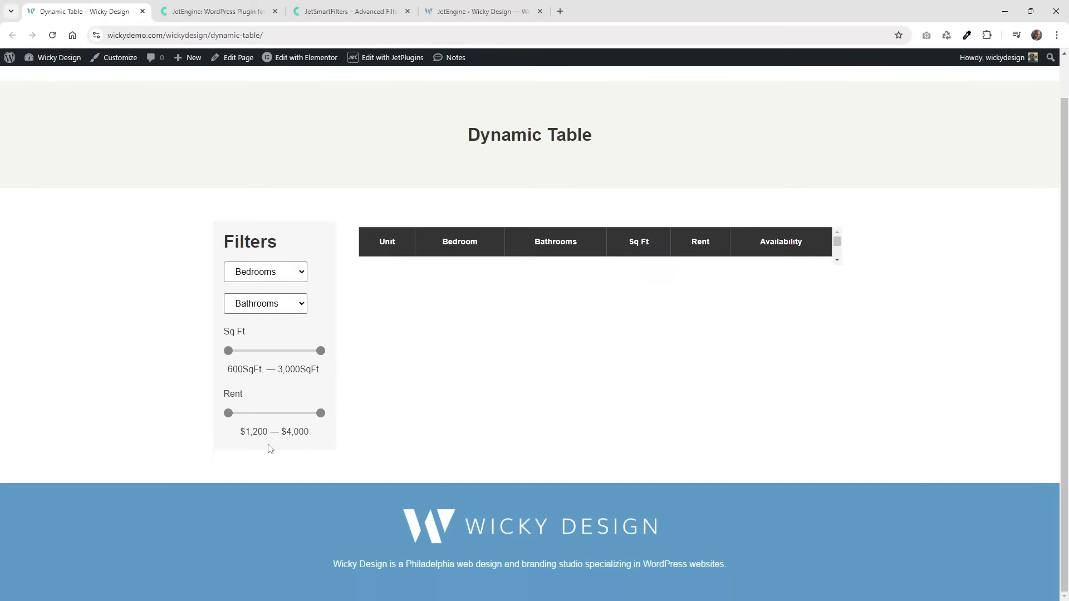
Look at the Crocoblock product pages for JetEngine and JetSmartFilters.
key("ctrl+Tab")
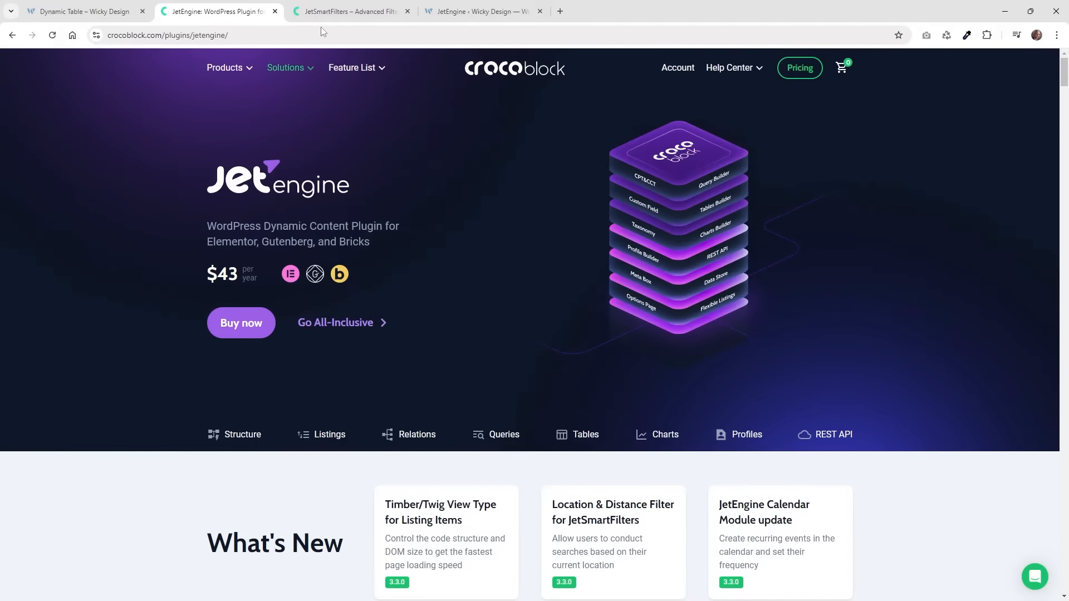
key("ctrl+Tab")
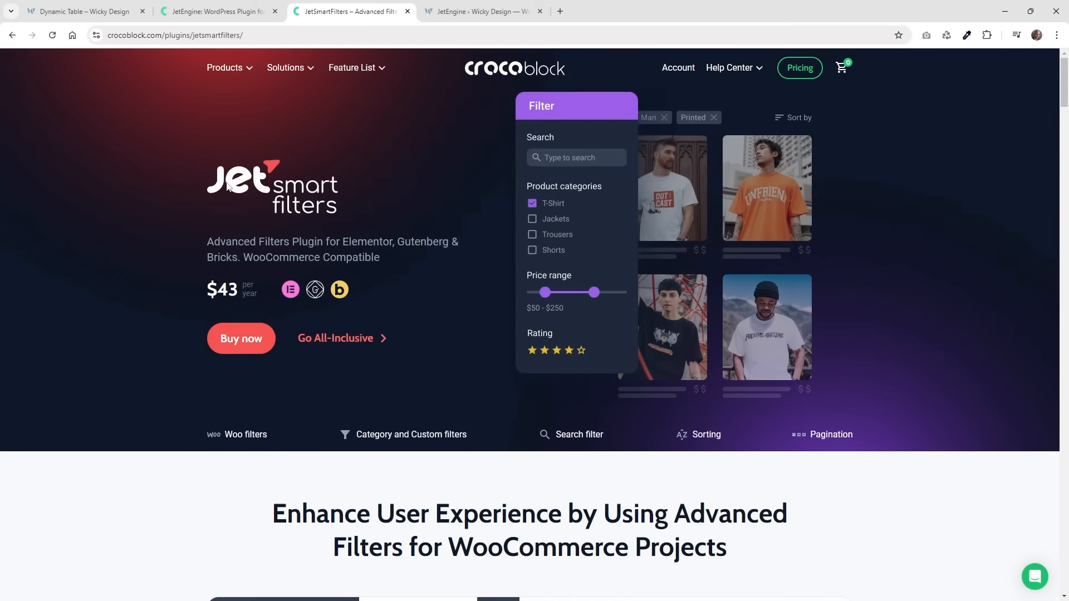
Return to the Dynamic Table page and review the unfiltered unit table down to its pagination.
left_click(99, 8)
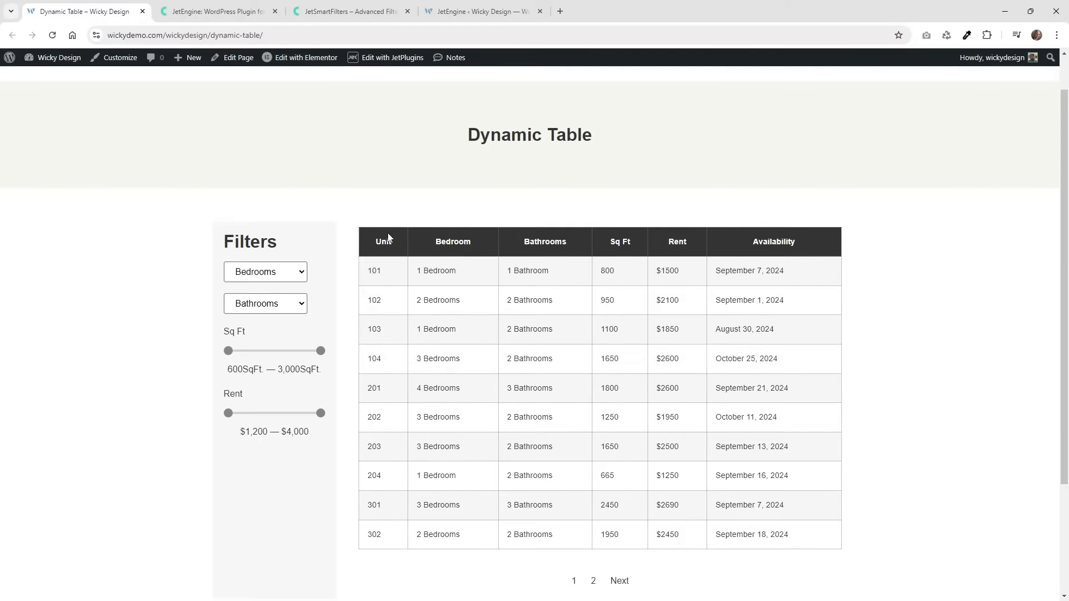
scroll(287, 357, "down", 1)
scroll(287, 357, "down", 2)
scroll(383, 385, "up", 3)
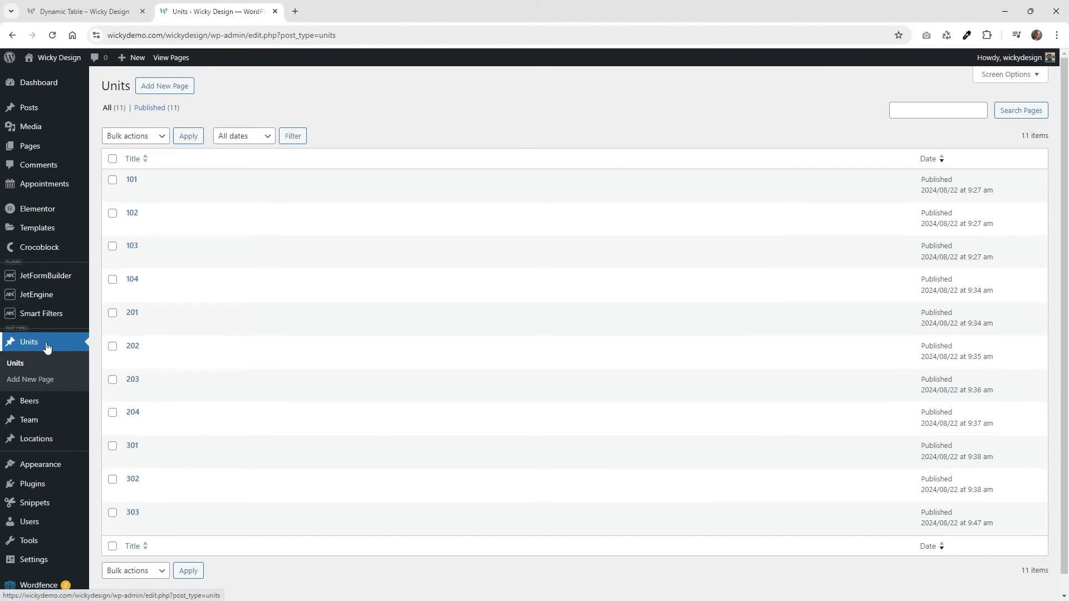
Open unit 101 for editing and check the date picker of its Availability field.
left_click(132, 180)
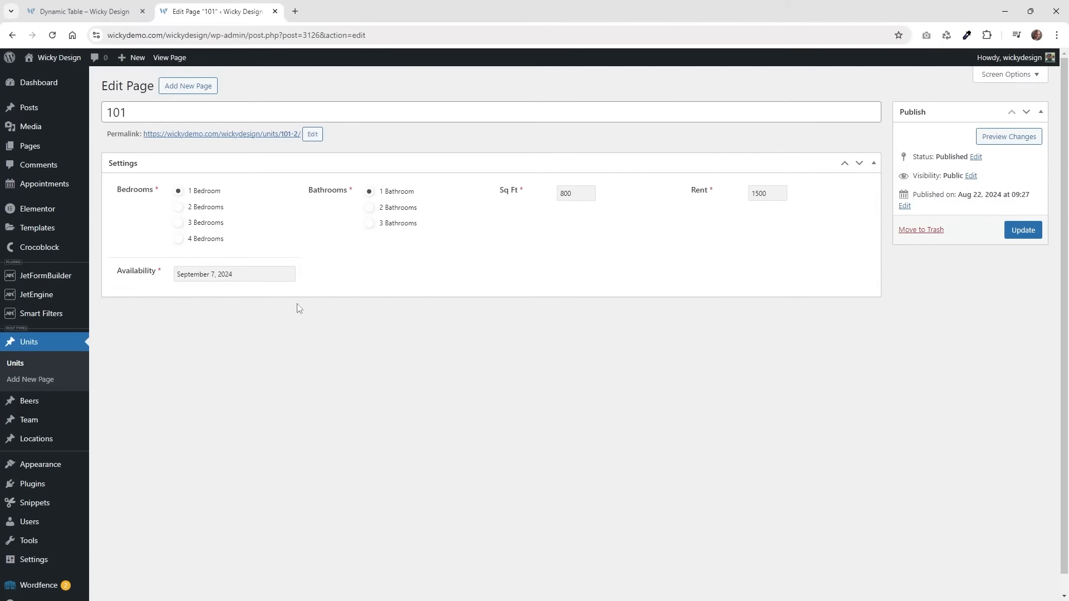
left_click(239, 274)
left_click(145, 328)
Open the Units custom post type in JetEngine's post type settings and check its name and slug.
mouse_move(56, 297)
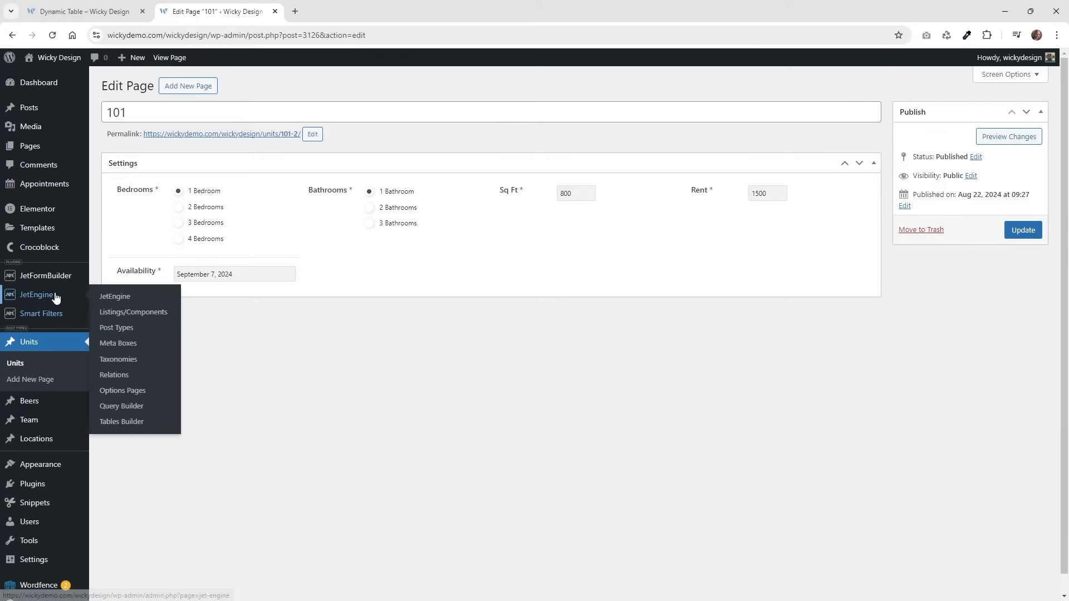
left_click(124, 330)
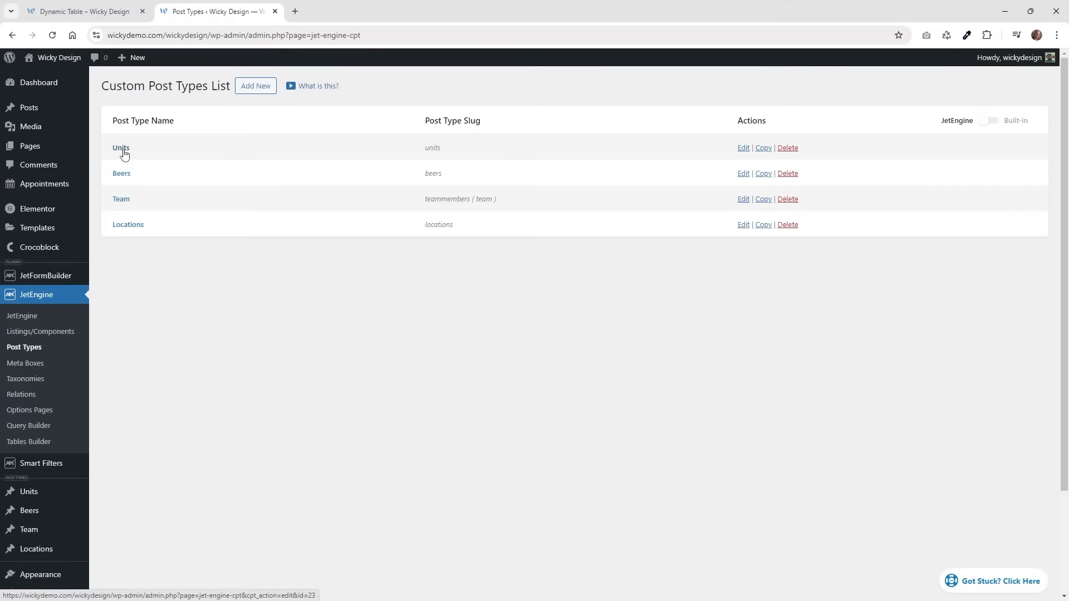
left_click(124, 155)
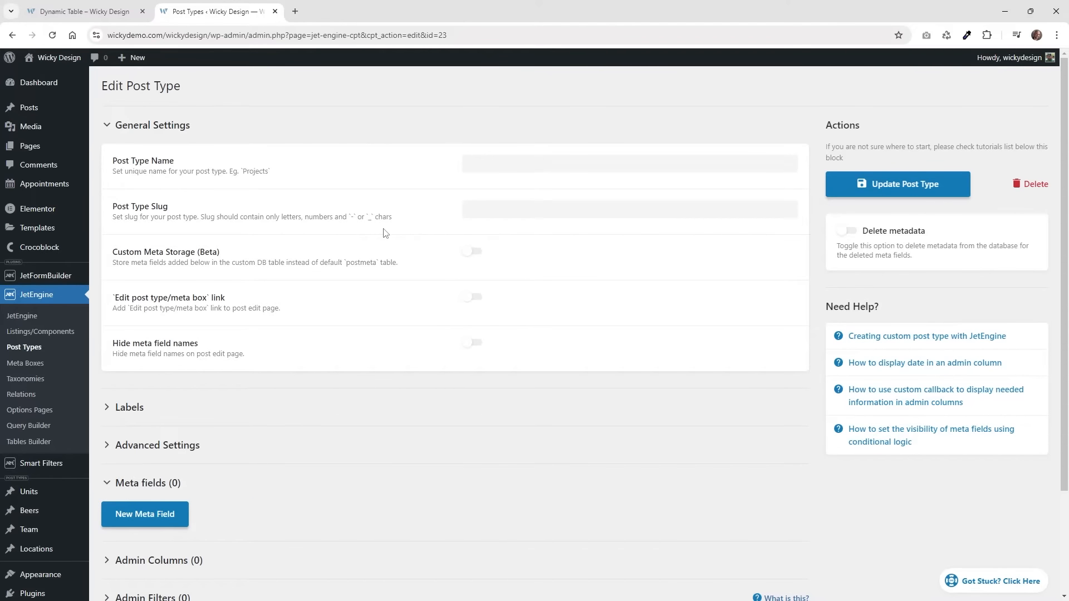
left_click(492, 162)
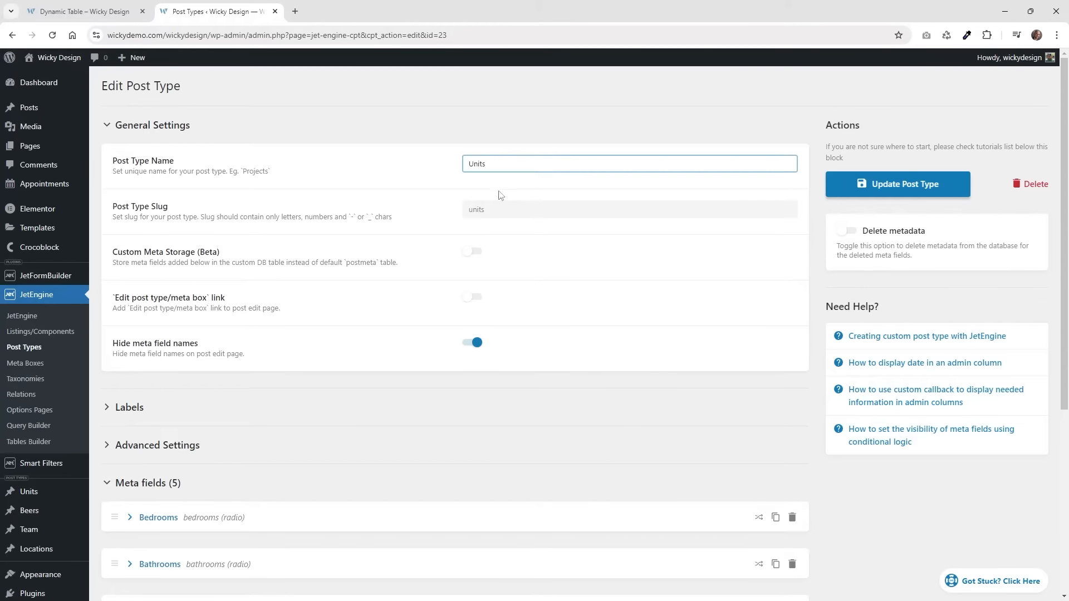
left_click(495, 210)
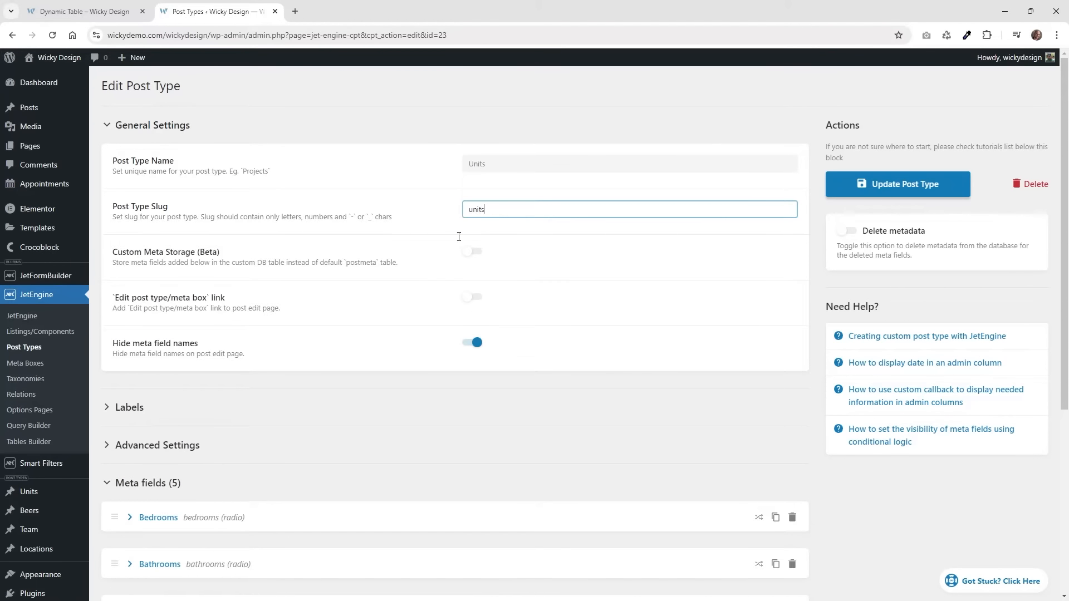
Expand the Advanced Settings of the Units post type and examine its visibility, rewrite, archive, hierarchy and menu options.
scroll(234, 421, "down", 1)
scroll(234, 421, "down", 3)
left_click(159, 338)
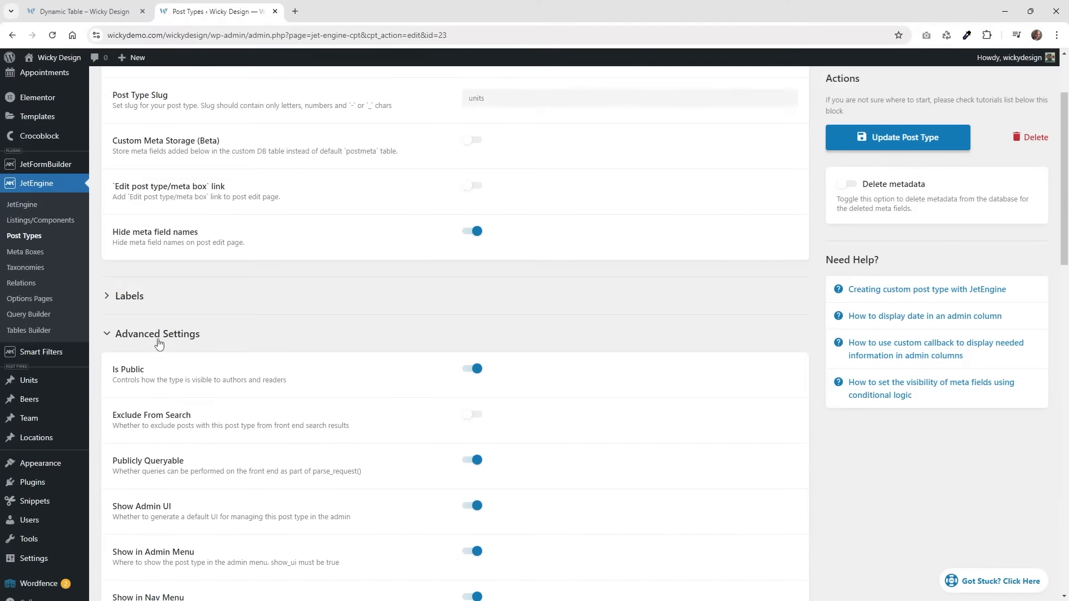
scroll(281, 399, "down", 5)
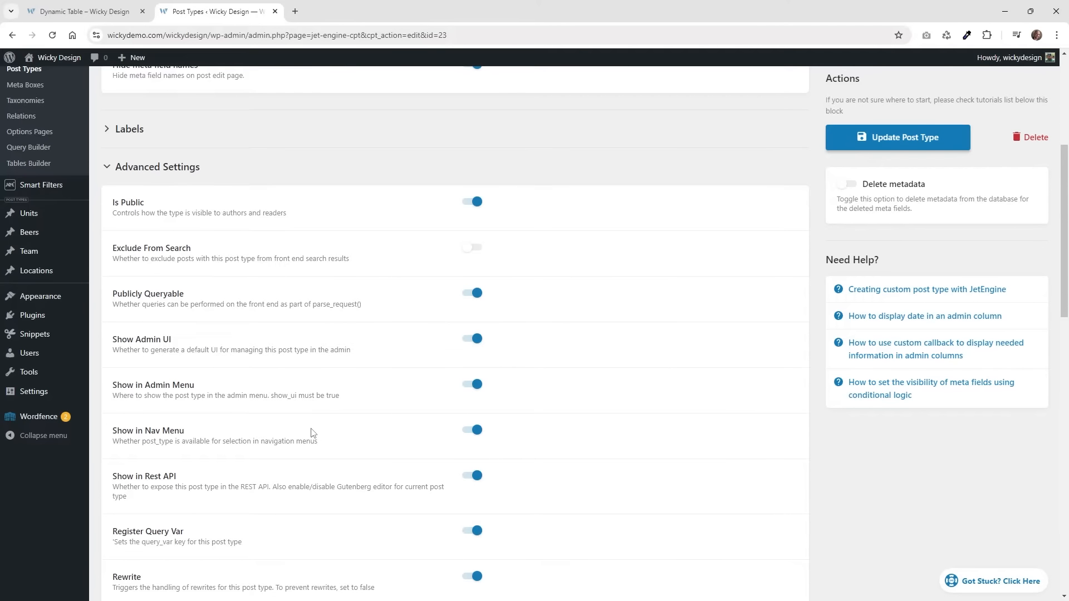
scroll(312, 433, "down", 3)
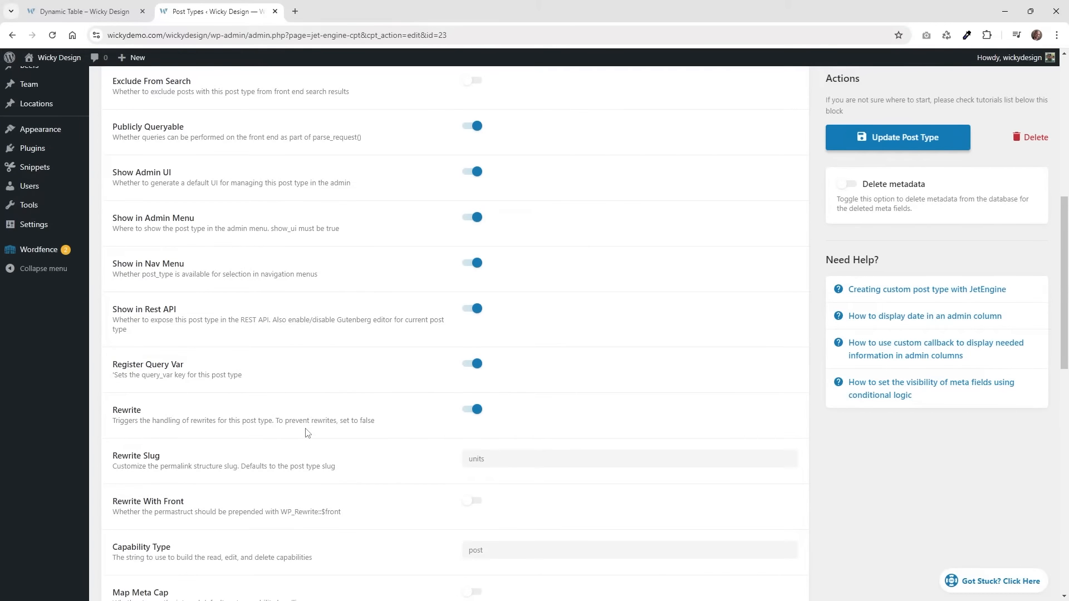
scroll(307, 433, "down", 4)
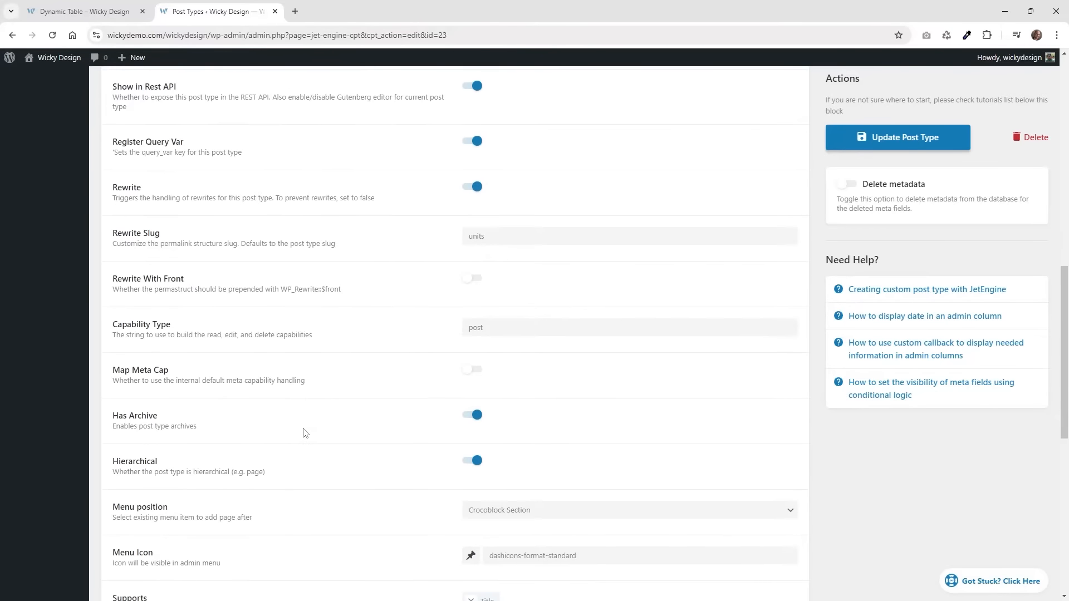
scroll(305, 434, "down", 1)
scroll(305, 433, "down", 2)
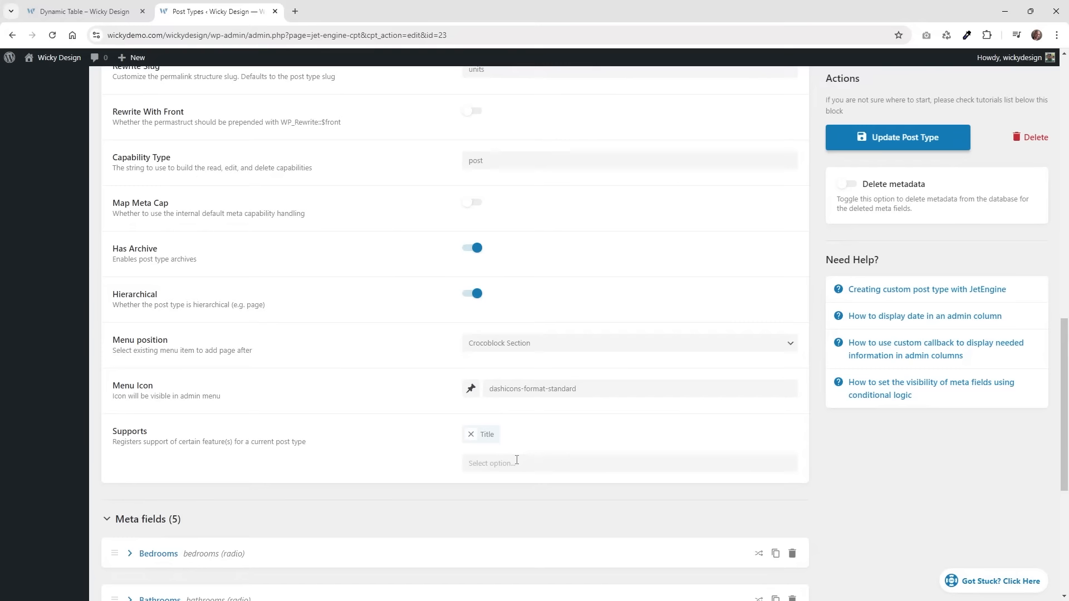
Check which features are available under Supports for the Units post type, without changing the selection.
left_click(517, 460)
scroll(527, 420, "down", 2)
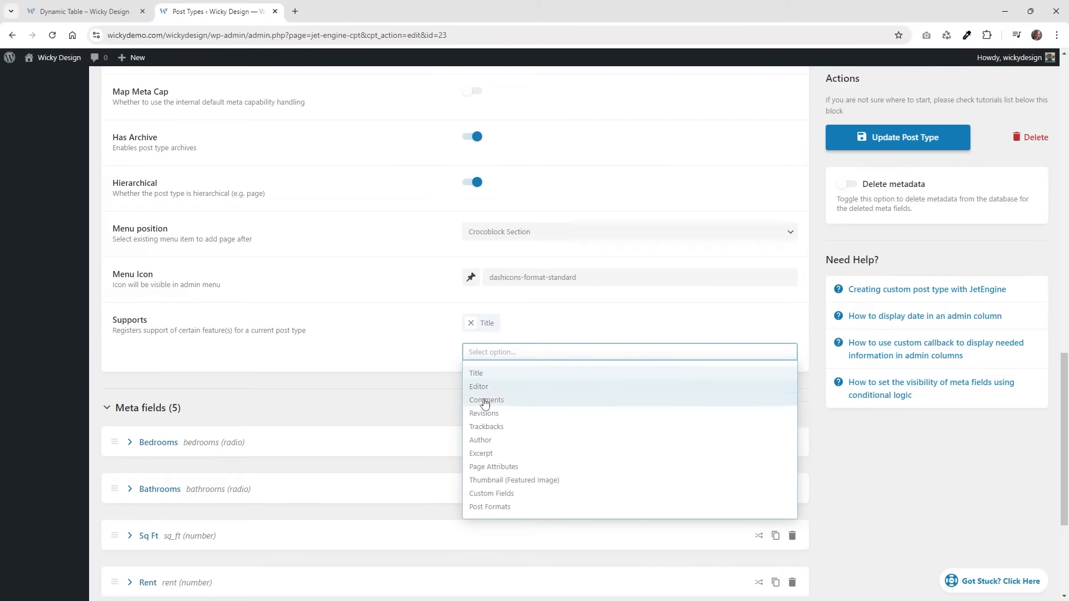
left_click(383, 344)
Expand the Bedrooms meta field and inspect its label, name/ID, field type and list of options.
scroll(383, 343, "down", 3)
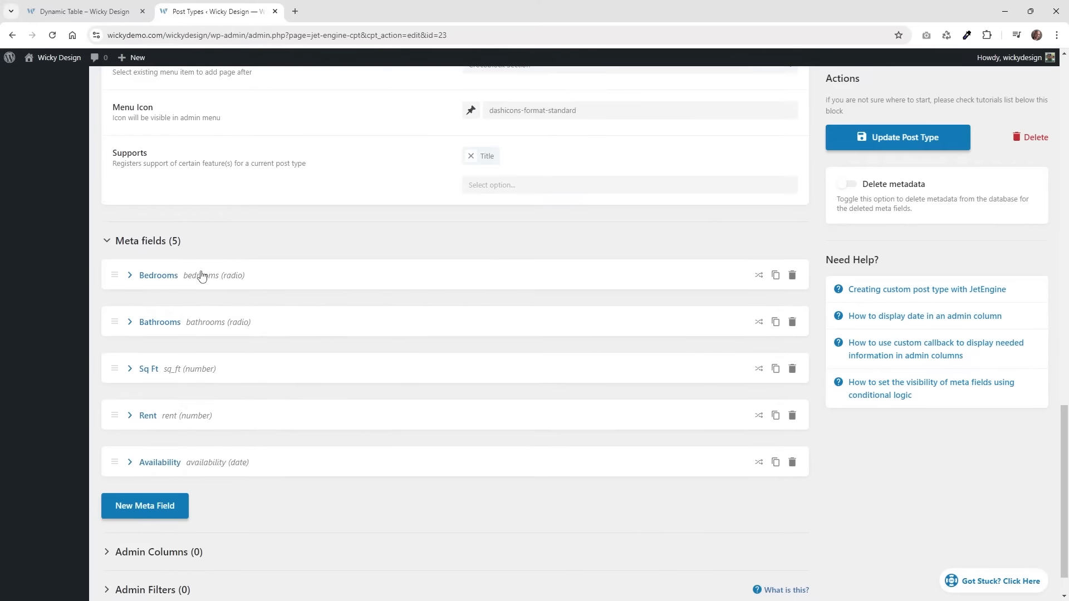
left_click(160, 286)
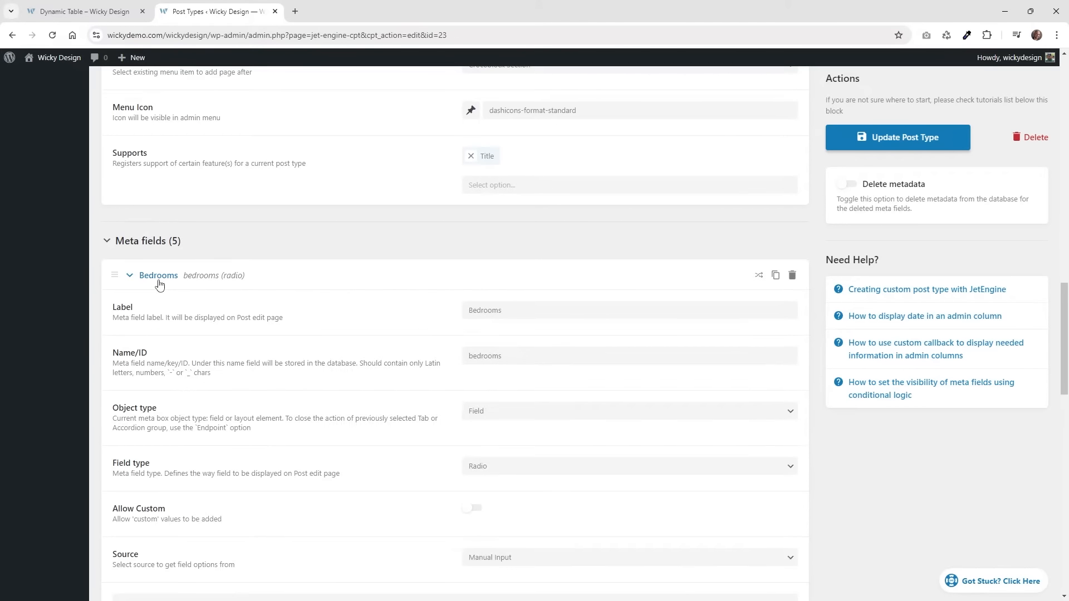
left_click(478, 308)
left_click(485, 352)
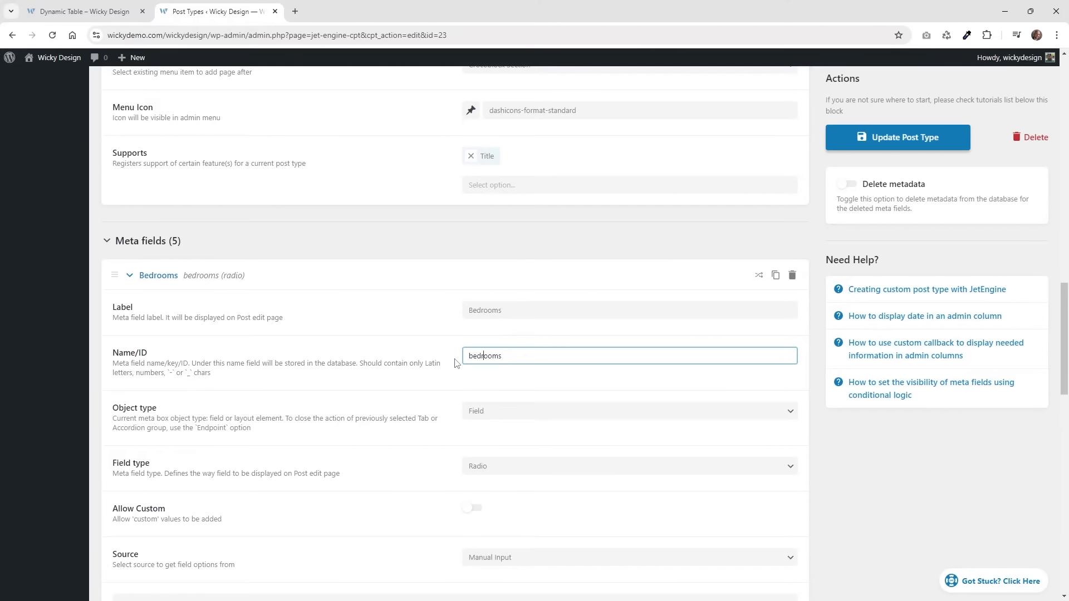
scroll(468, 345, "down", 2)
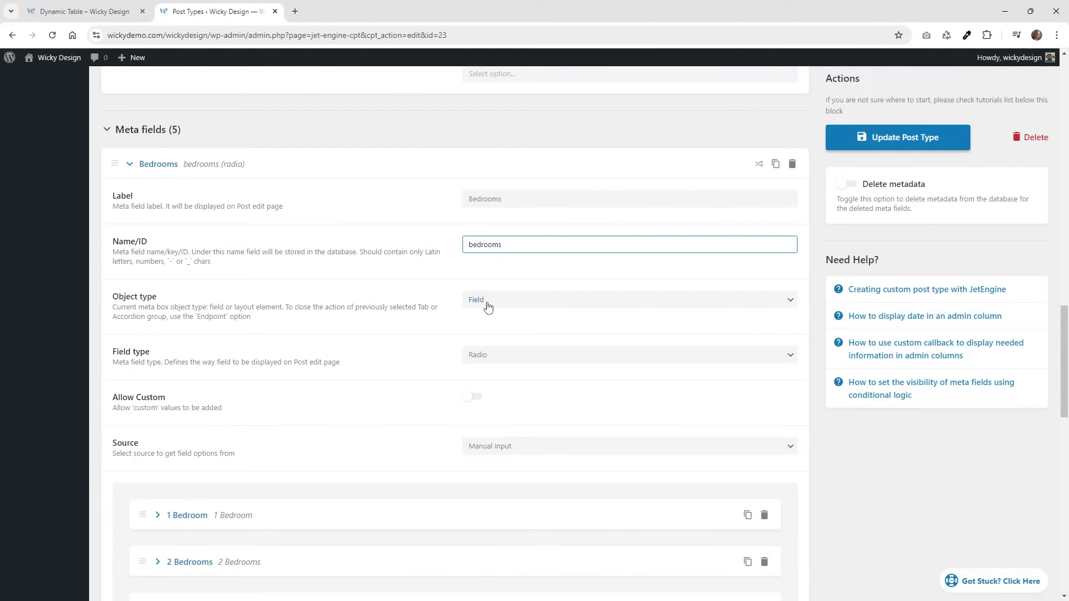
left_click(515, 355)
left_click(517, 357)
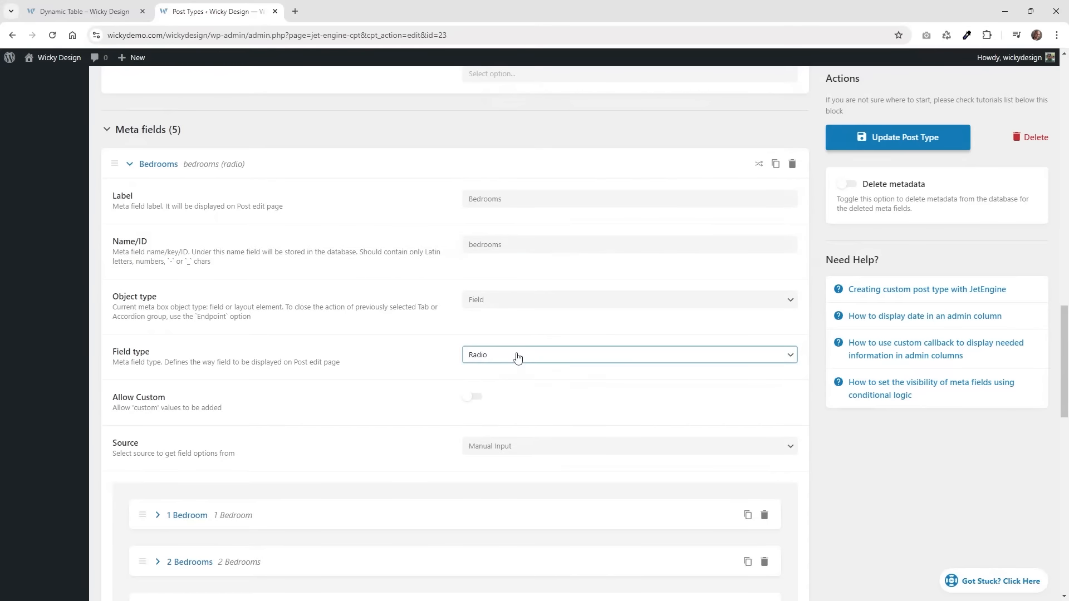
scroll(440, 384, "down", 2)
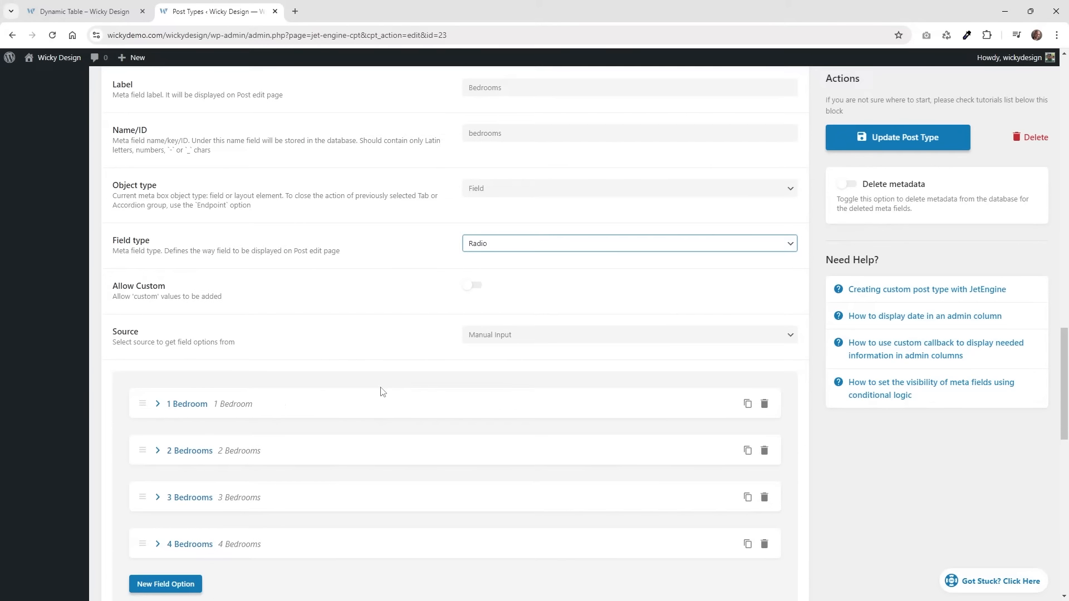
Inspect the value and label of the 1 Bedroom option, and collapse the Bedrooms meta field.
left_click(187, 410)
scroll(312, 406, "down", 3)
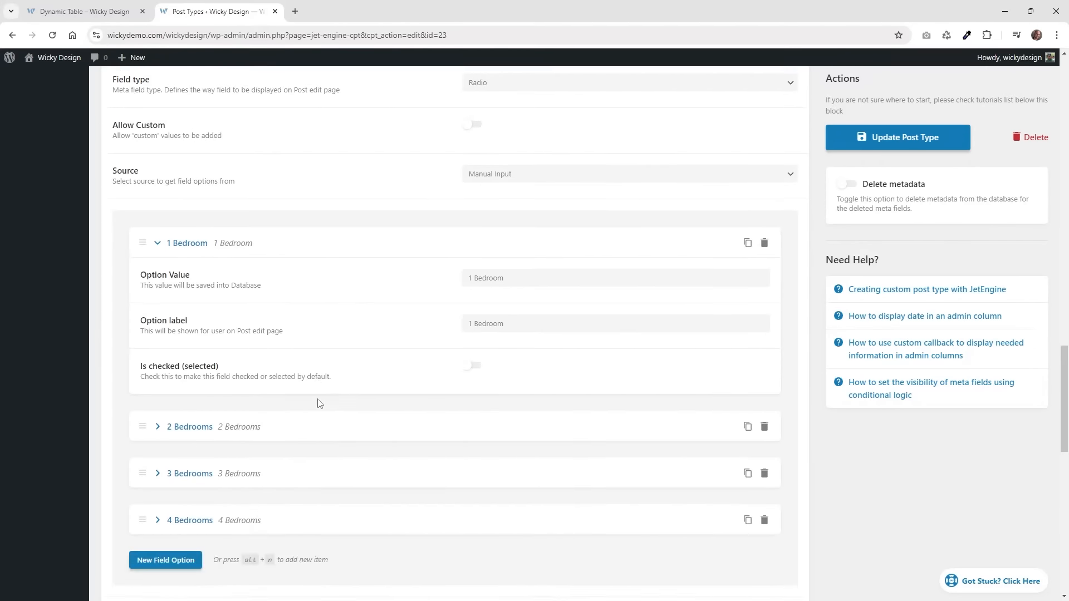
scroll(212, 377, "up", 5)
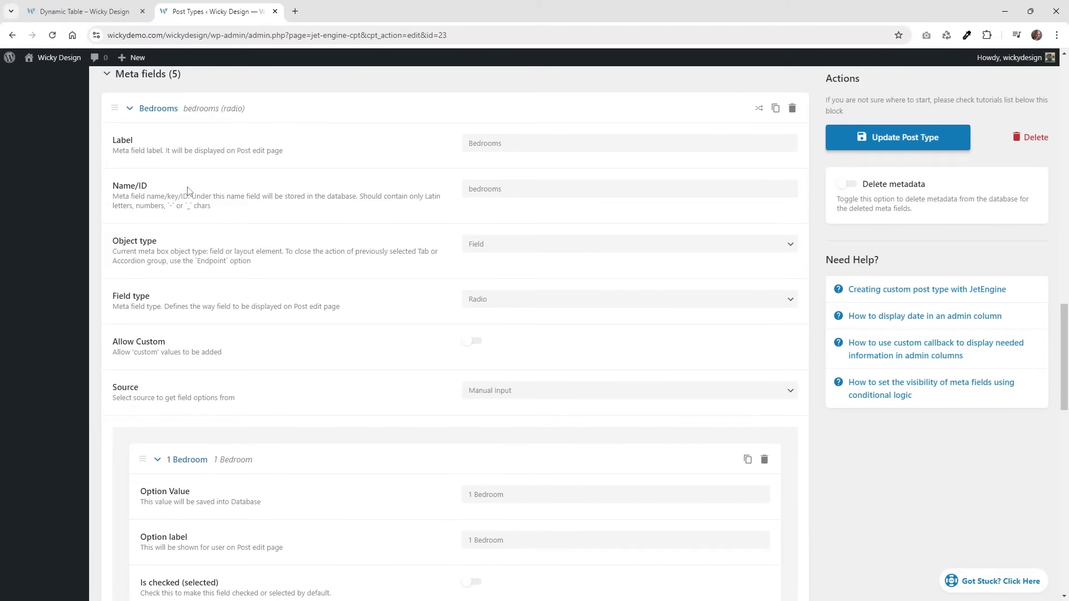
scroll(136, 223, "up", 2)
left_click(130, 230)
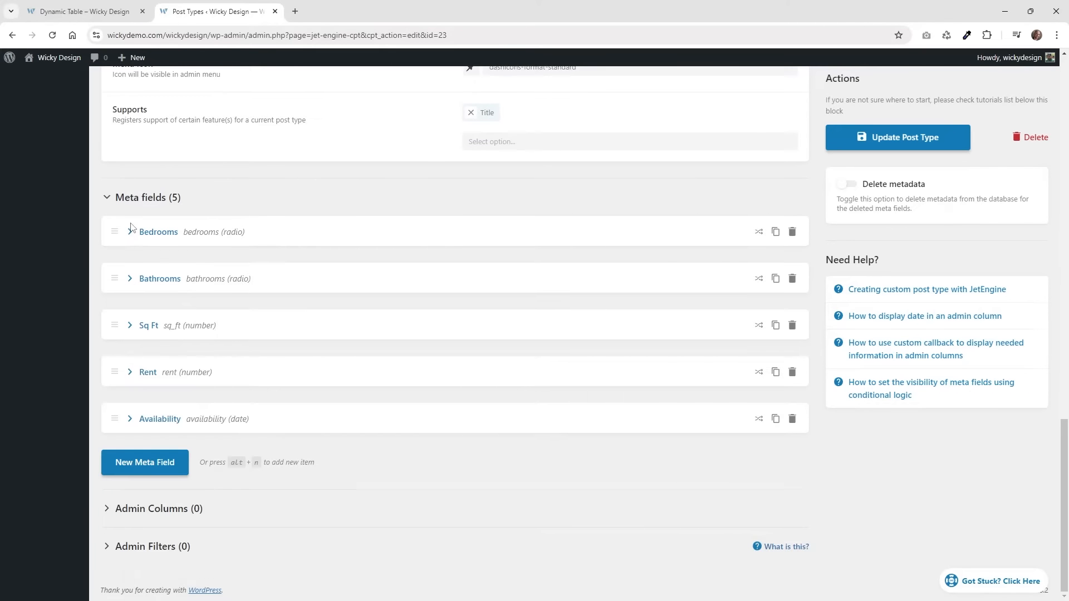
Expand the Bathrooms meta field, examine its field type and bathroom options, and collapse it.
left_click(165, 284)
scroll(298, 357, "down", 3)
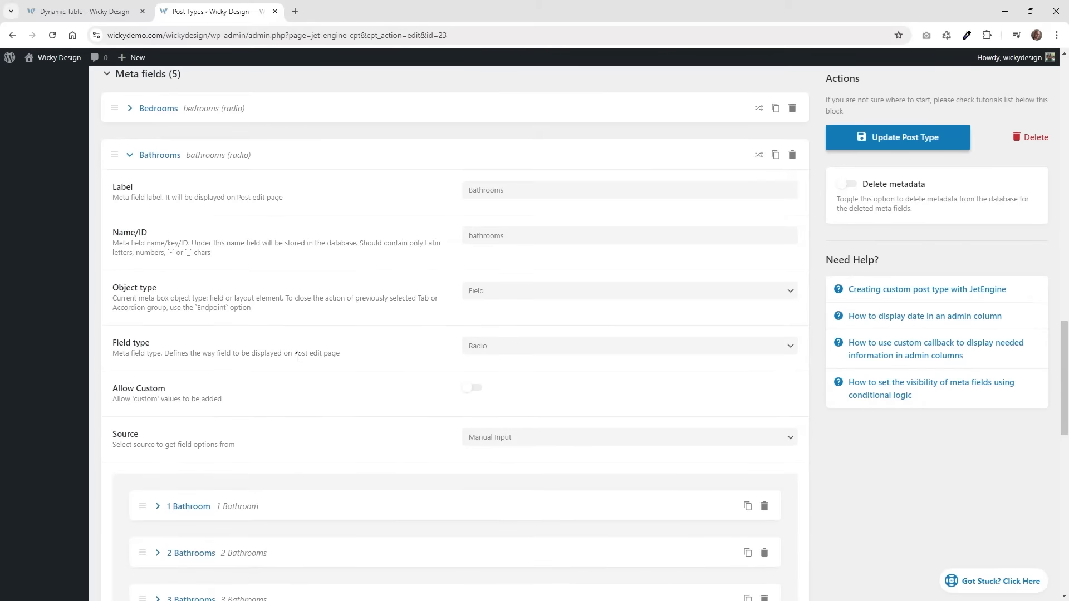
scroll(297, 357, "down", 5)
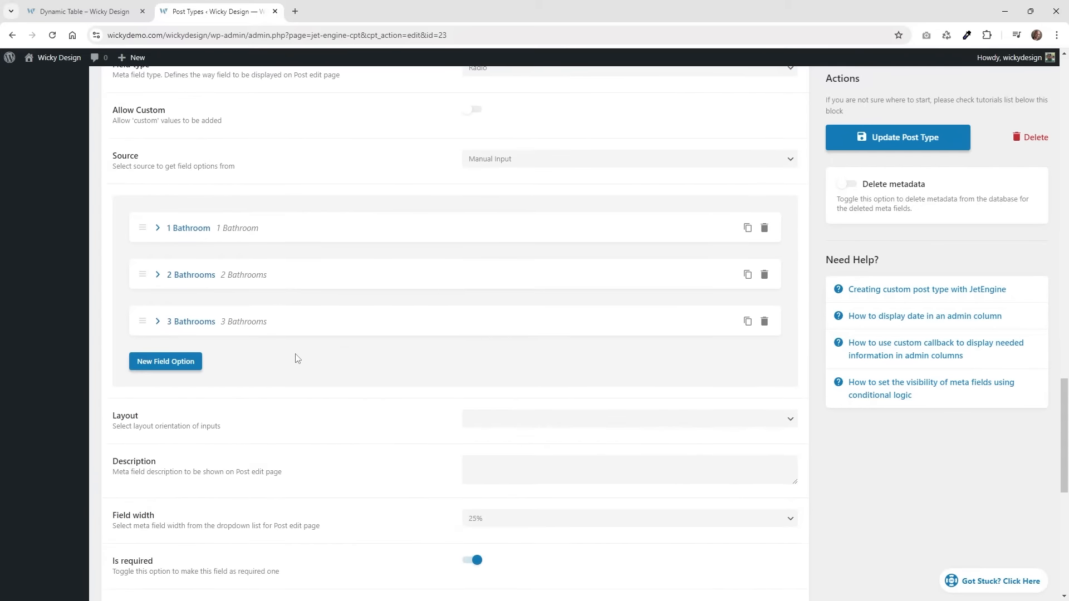
scroll(296, 357, "up", 5)
scroll(296, 352, "up", 3)
left_click(155, 278)
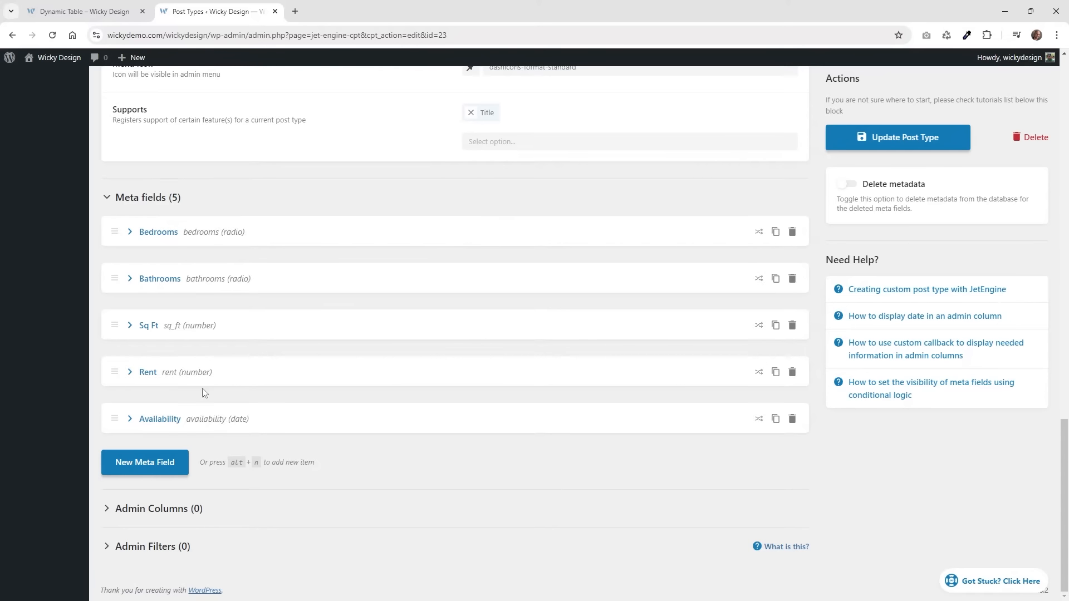
Expand the Sq Ft meta field, examine its field type, width and required setting, and collapse it.
left_click(156, 327)
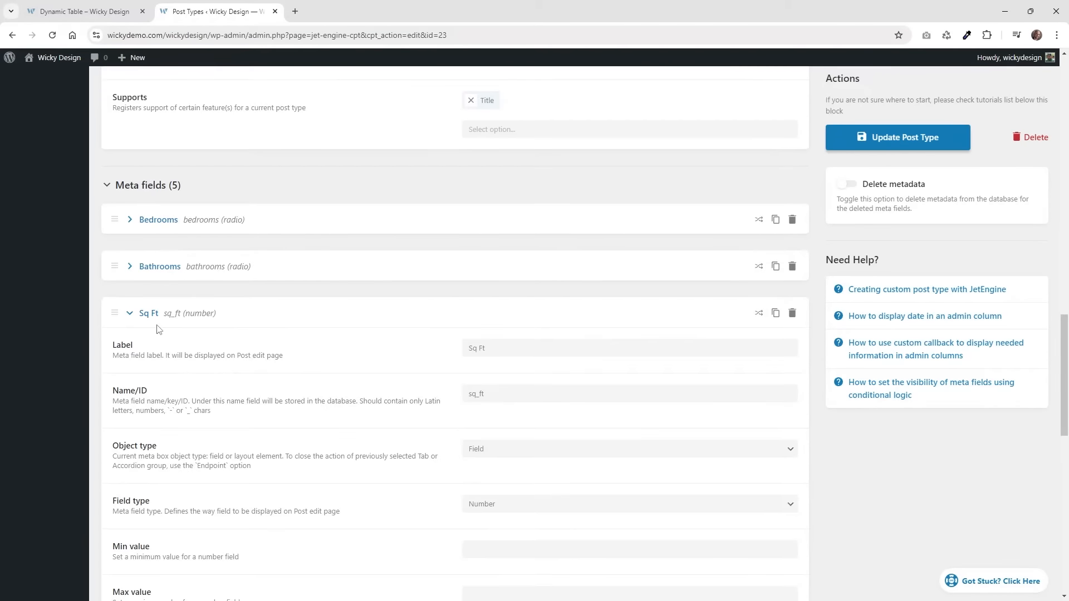
scroll(222, 412, "down", 3)
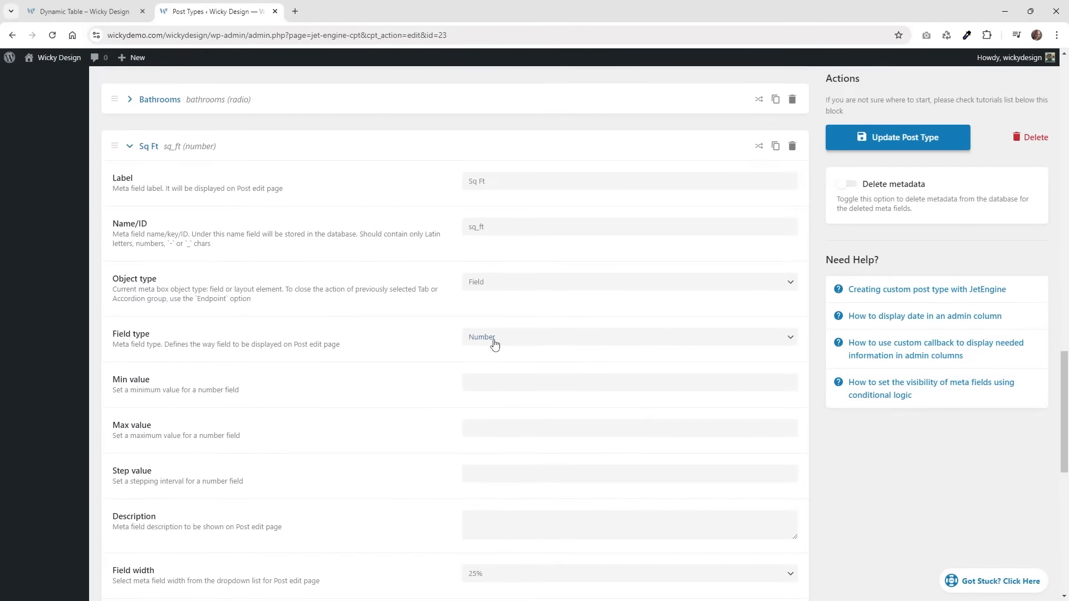
left_click(494, 344)
left_click(491, 341)
scroll(409, 464, "down", 1)
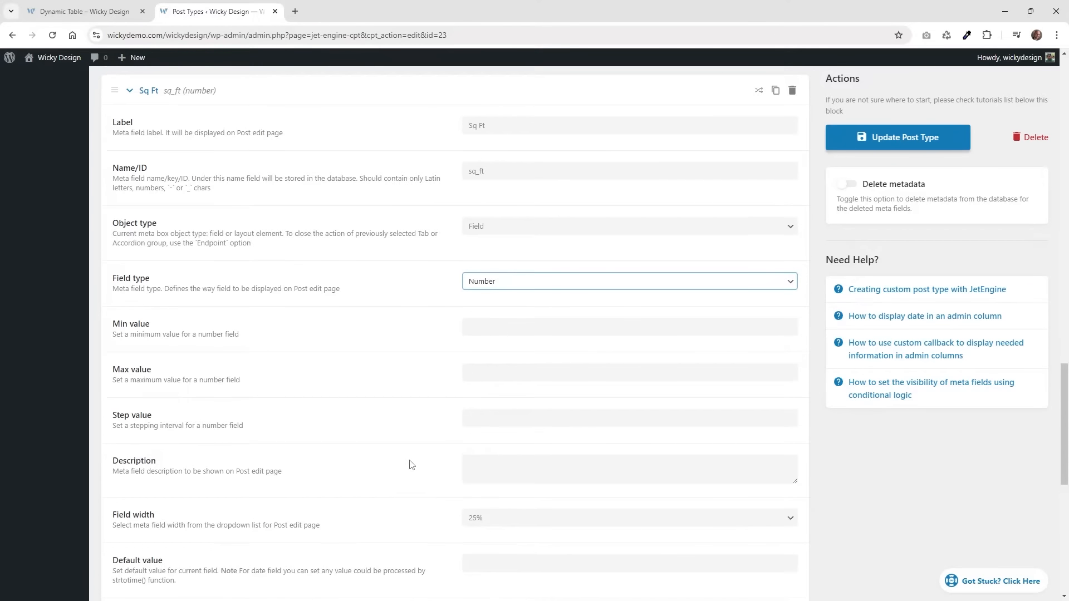
scroll(411, 465, "down", 5)
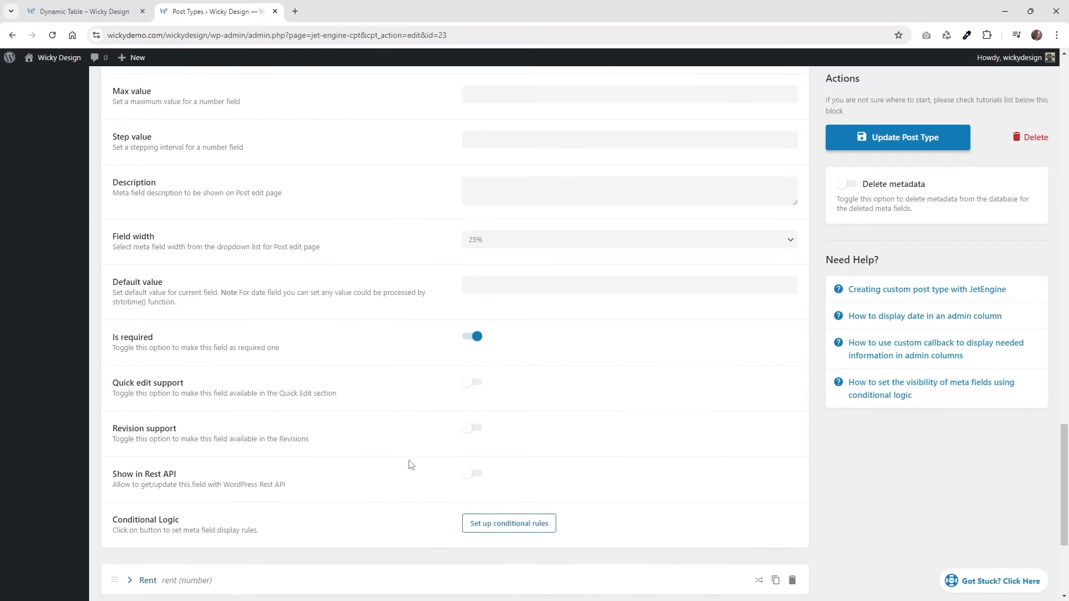
scroll(411, 465, "up", 13)
left_click(155, 262)
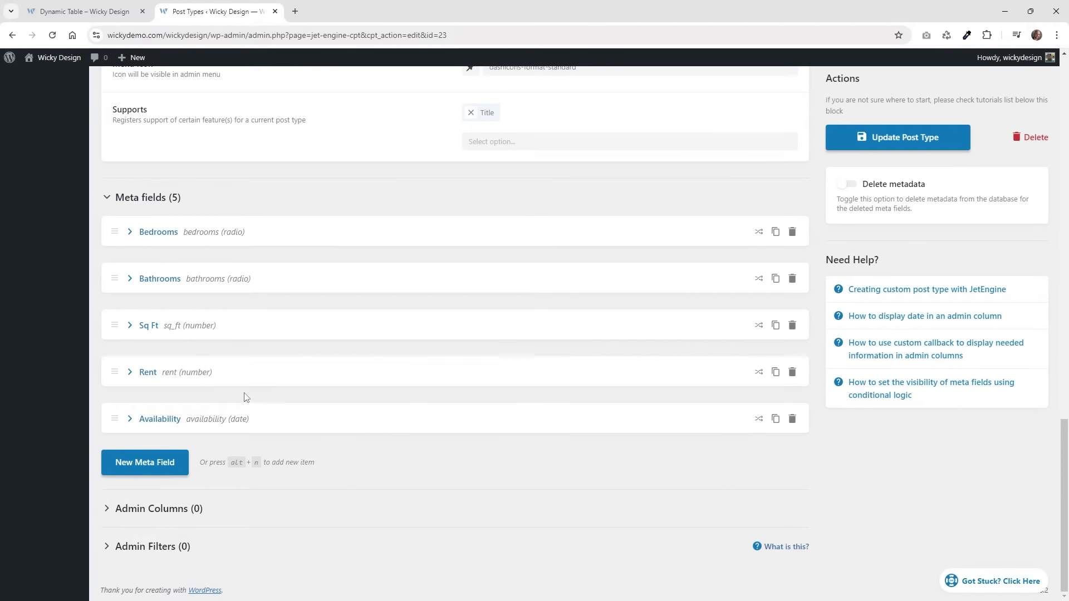
Go to the Units posts in the admin area and view the list of published units.
scroll(246, 397, "up", 12)
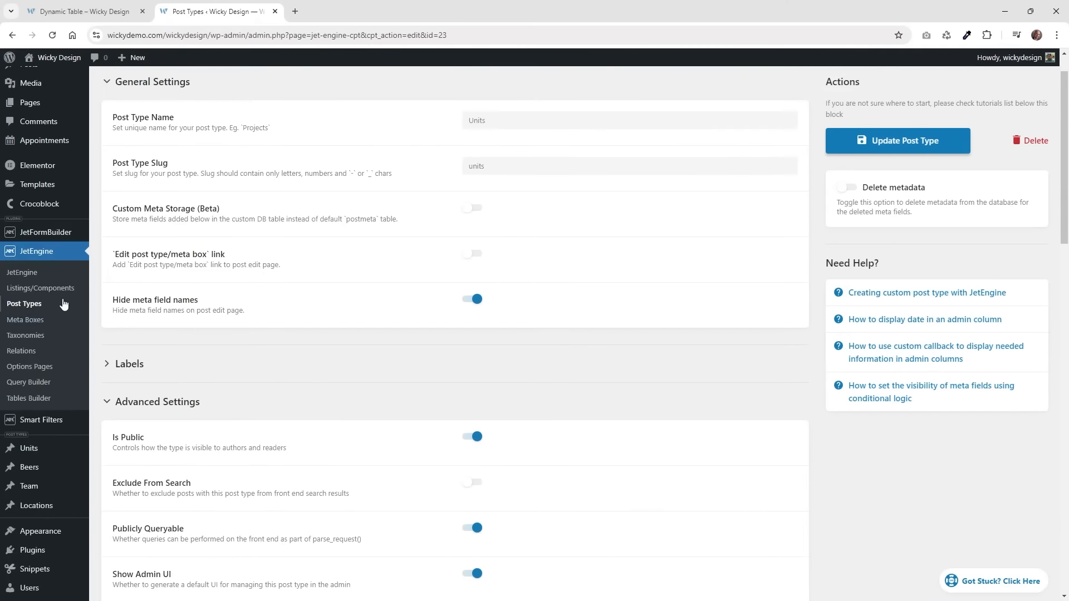
mouse_move(44, 457)
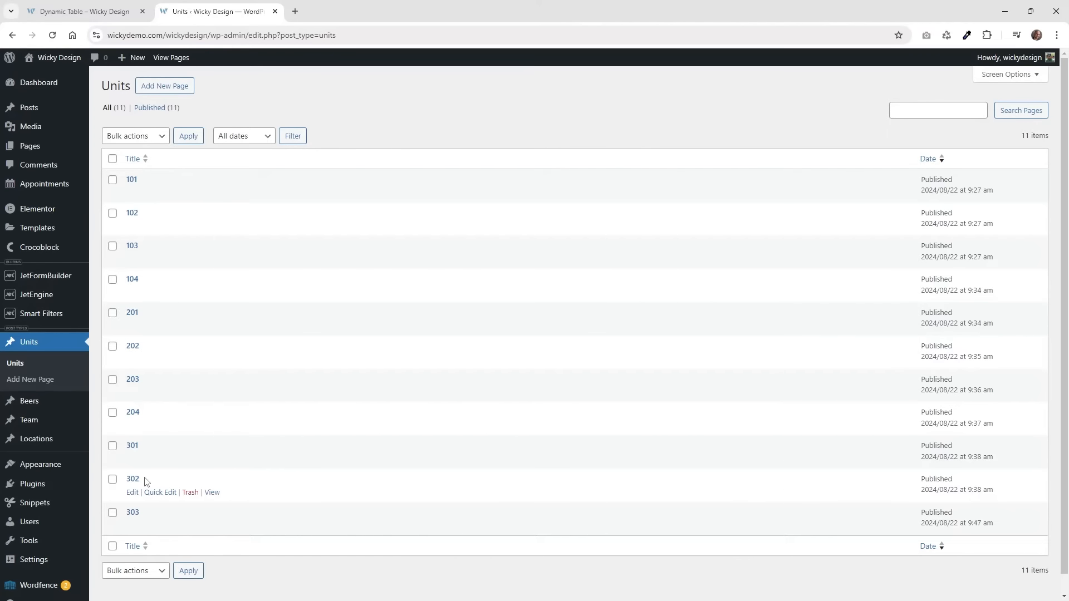
Open the All Units query in JetEngine's Query Builder and choose Posts Query as its query type.
mouse_move(65, 302)
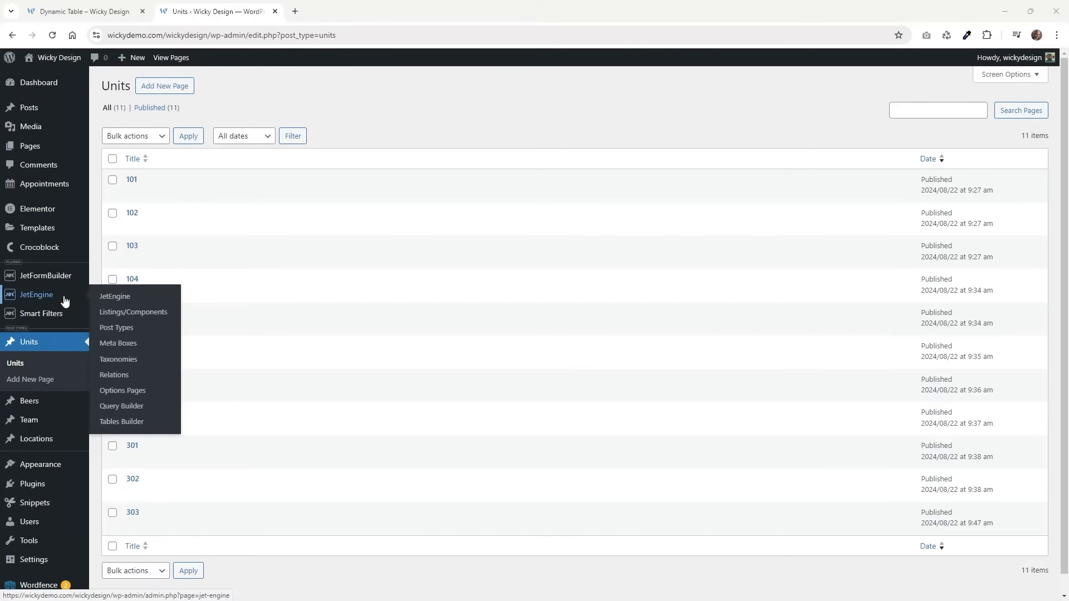
left_click(129, 412)
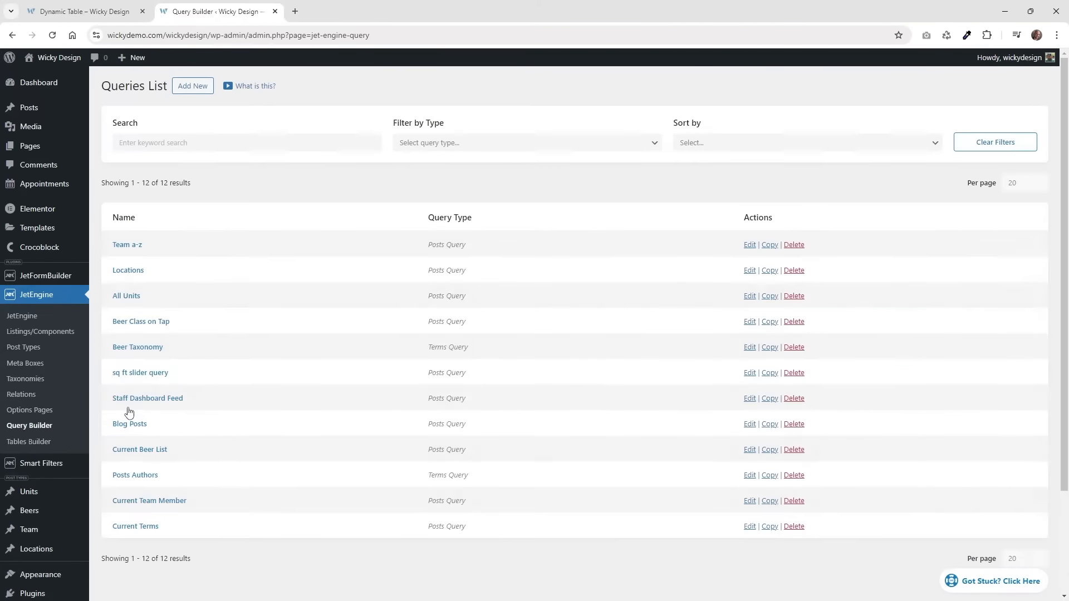
left_click(128, 296)
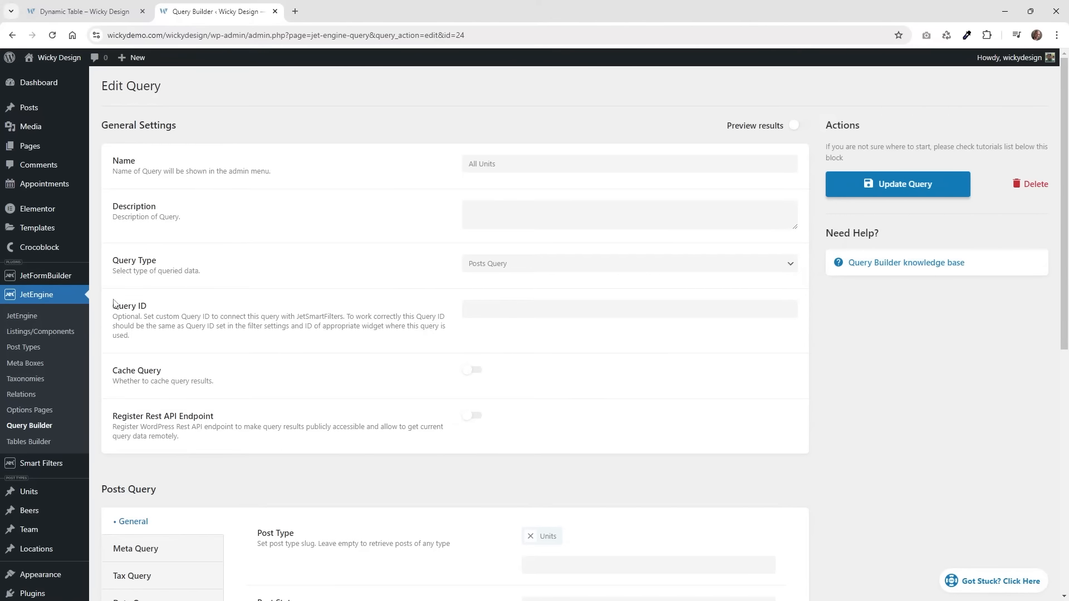
left_click(511, 268)
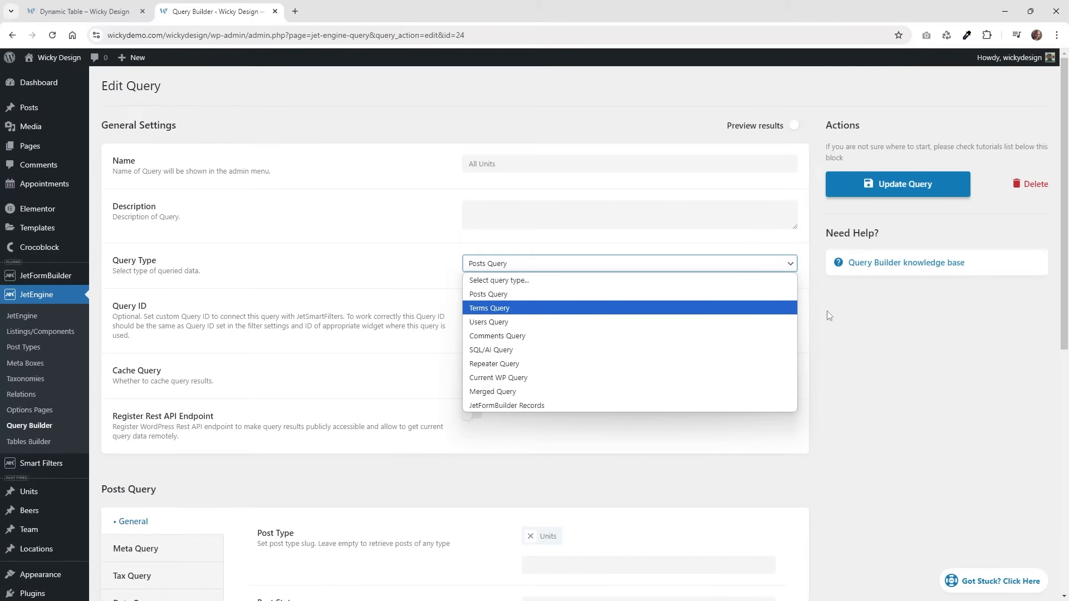
left_click(503, 293)
Examine the All Units query's post type choices and its Order & Order By settings.
scroll(866, 368, "down", 5)
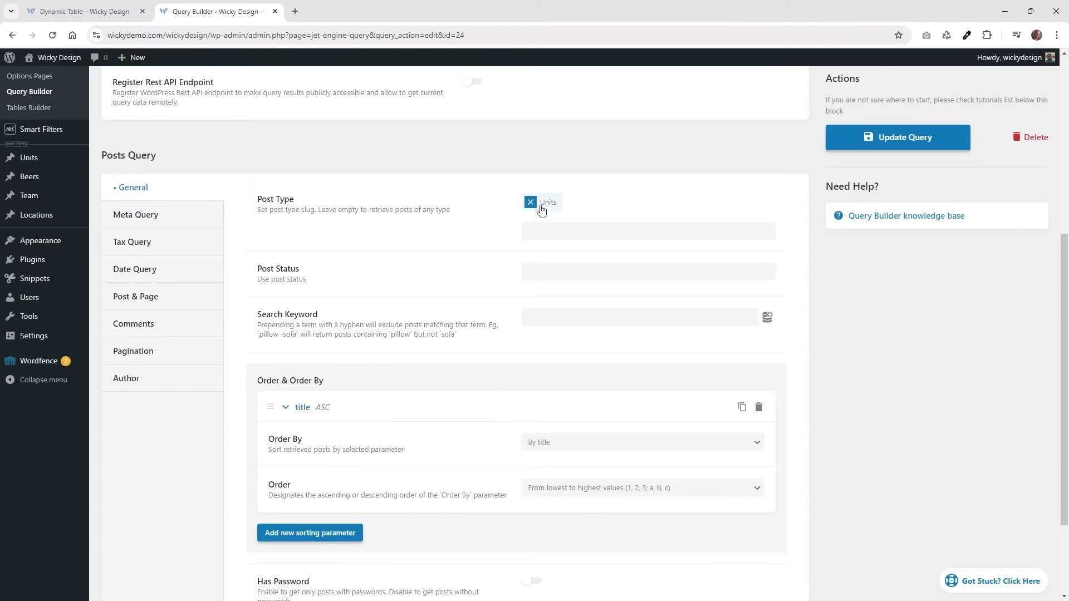
left_click(552, 228)
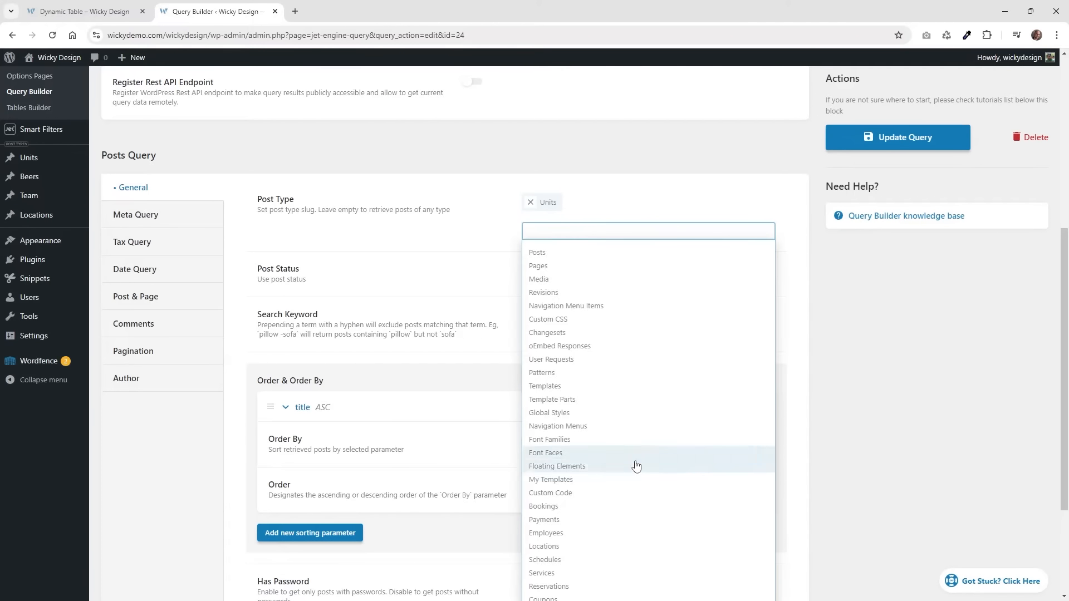
left_click(871, 314)
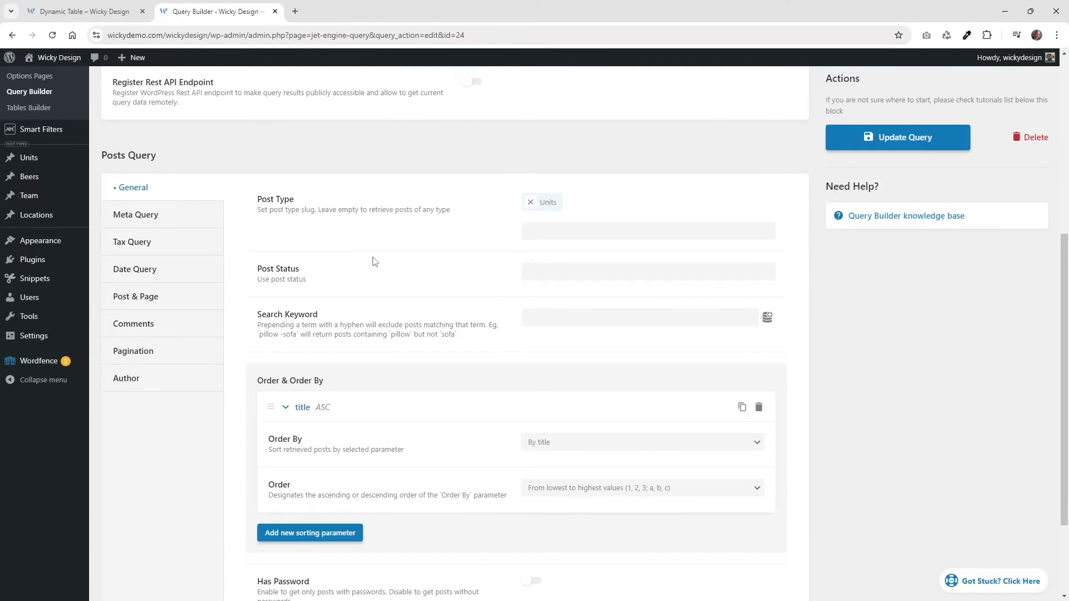
scroll(376, 262, "down", 2)
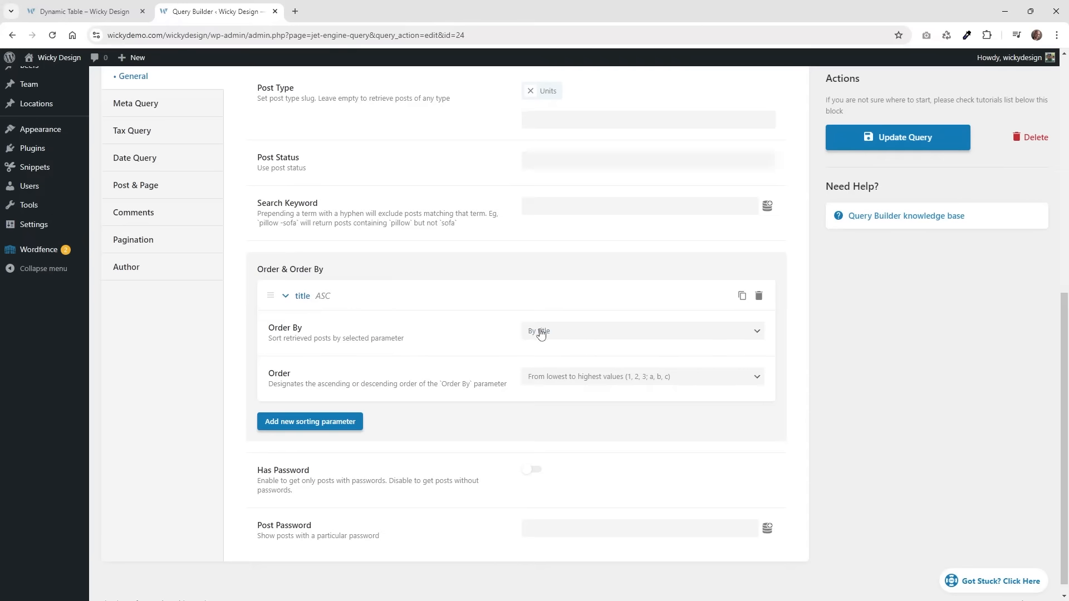
scroll(445, 398, "up", 3)
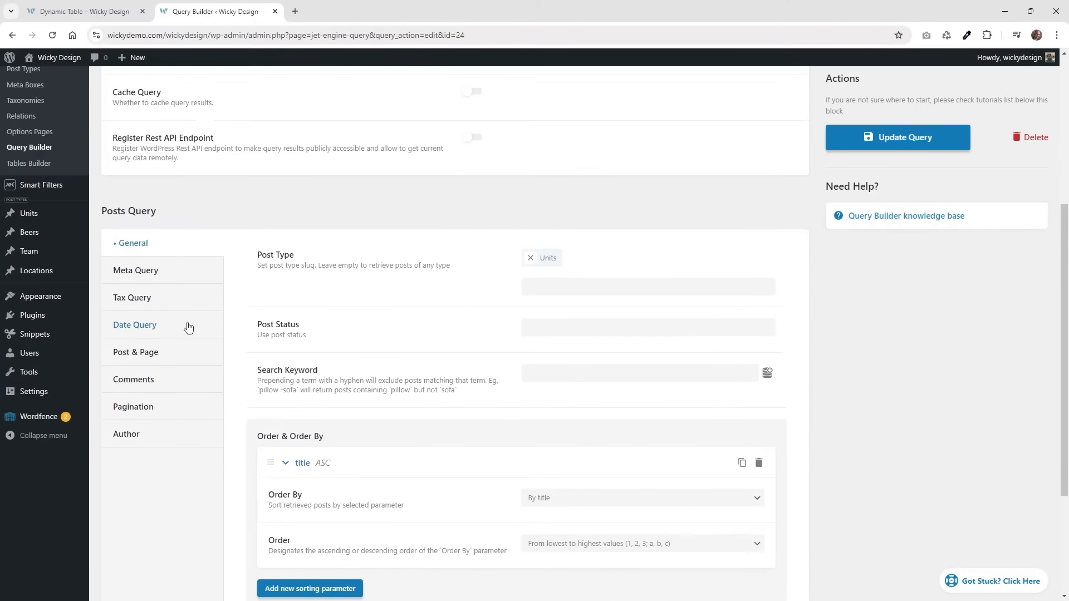
scroll(451, 302, "up", 5)
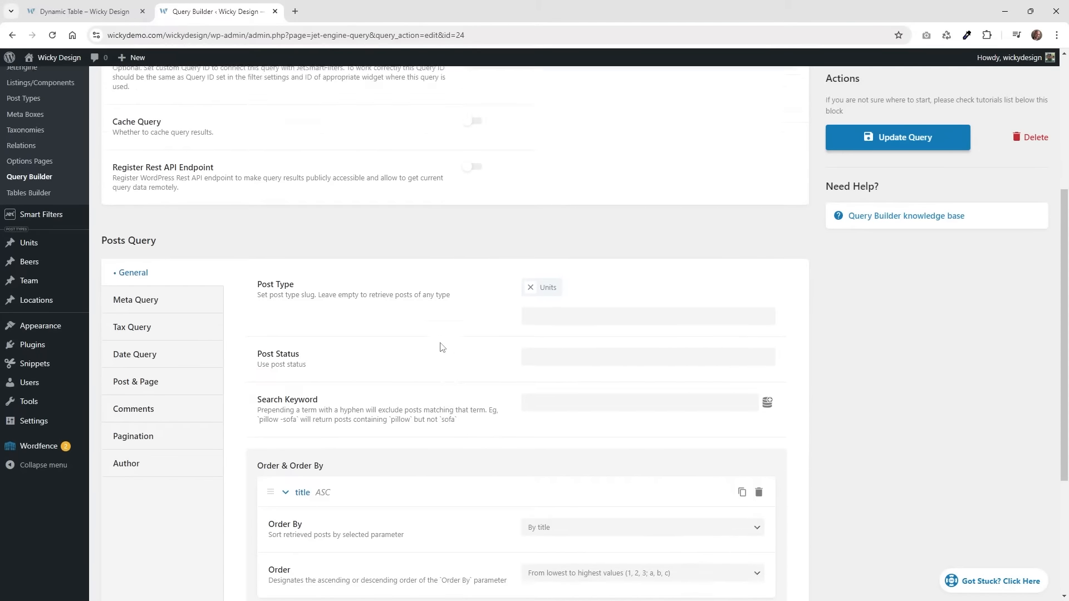
scroll(440, 348, "down", 1)
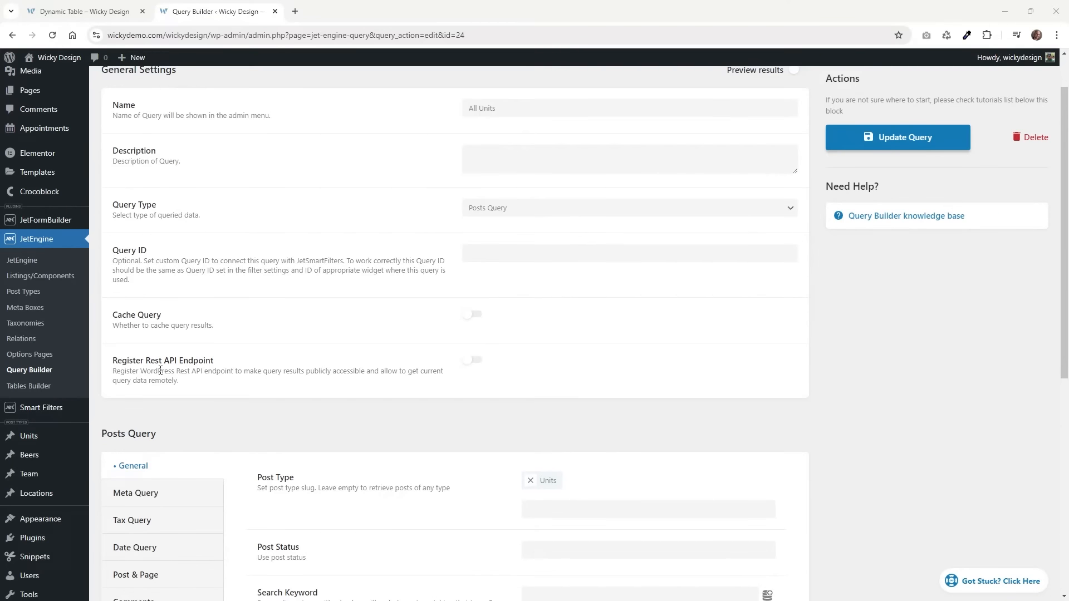
Open the JetEngine dashboard and check the Dynamic Tables Builder setting among the external modules.
left_click(39, 262)
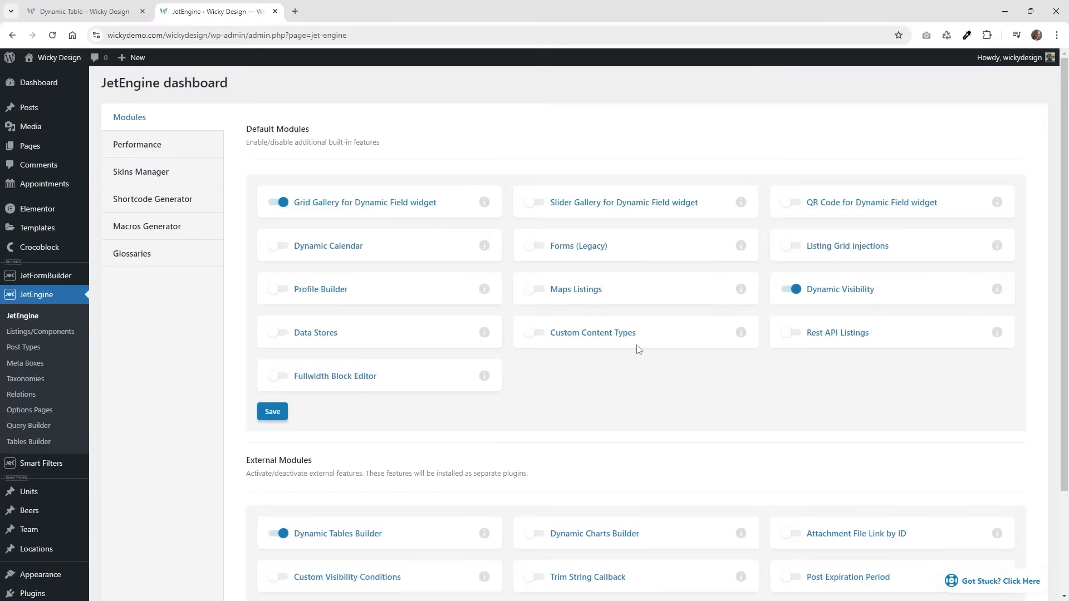
scroll(522, 395, "down", 2)
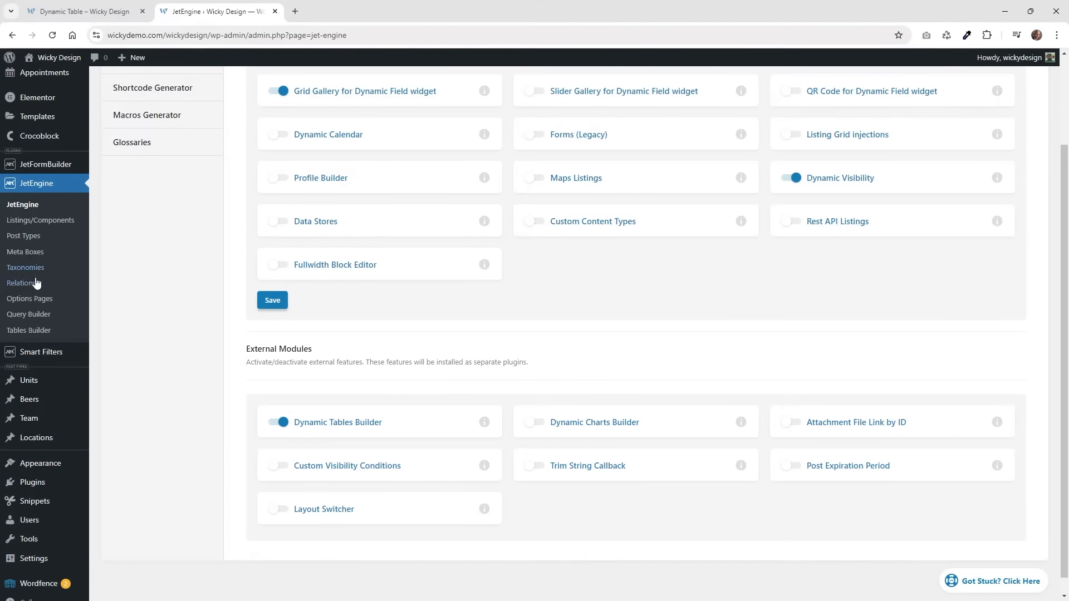
Open the All Units table in the Tables Builder and inspect its name and the available data queries.
left_click(33, 332)
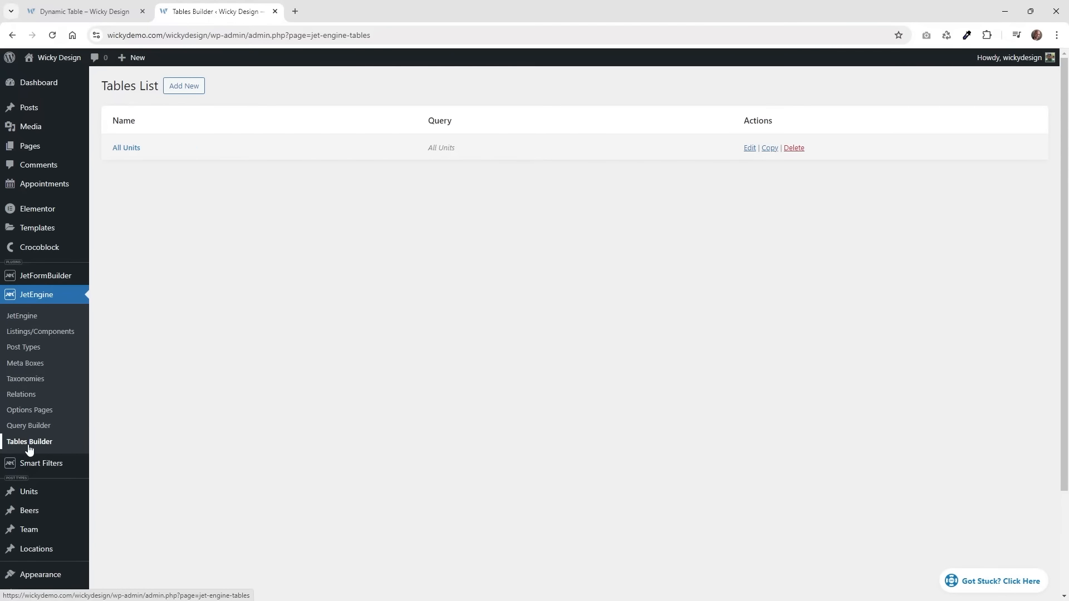
left_click(128, 149)
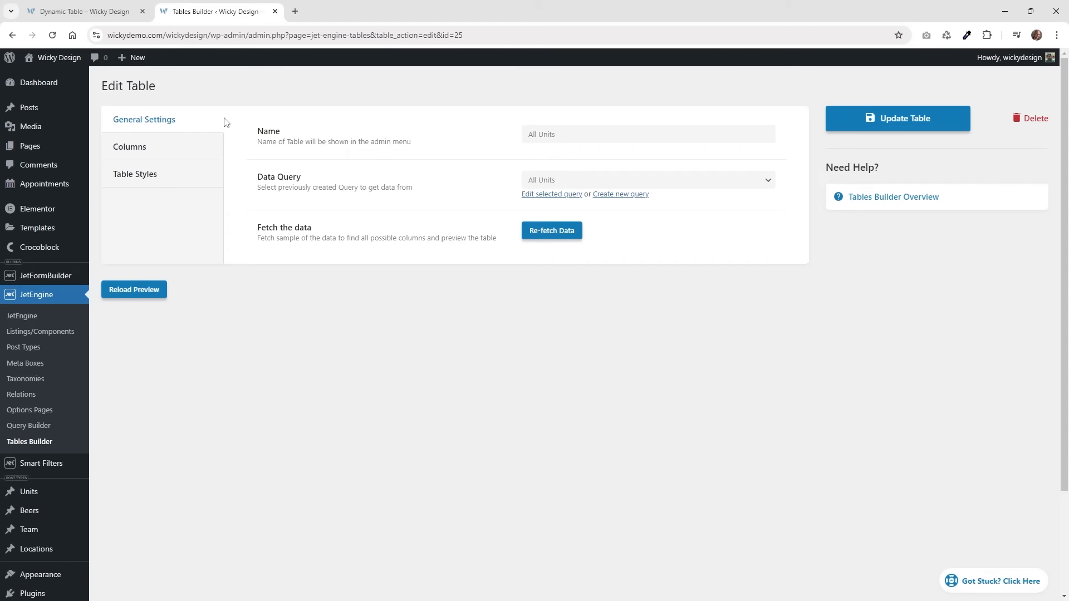
left_click(595, 137)
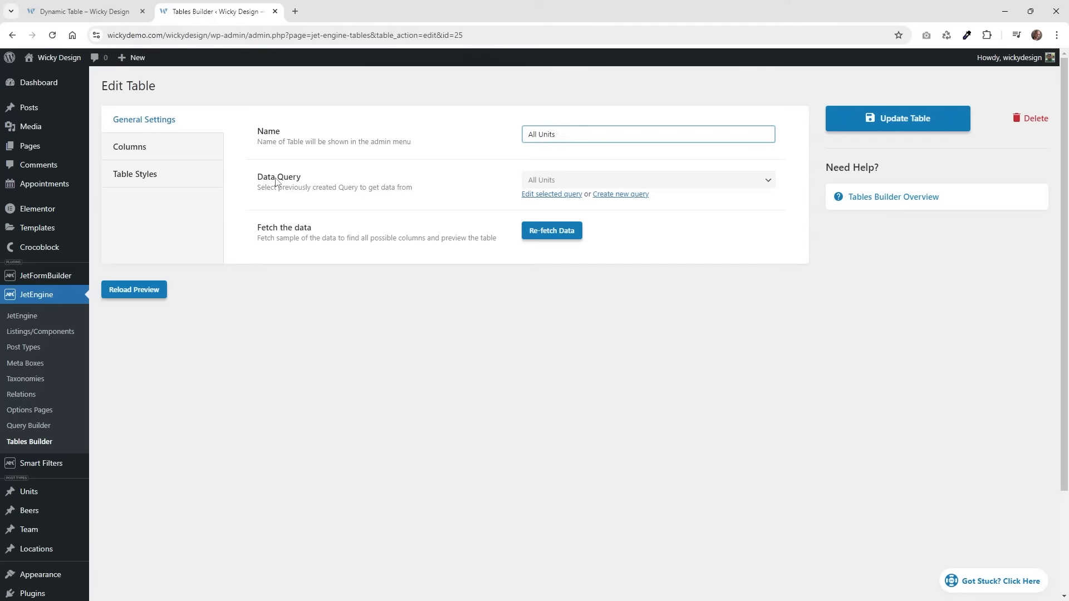
left_click(554, 183)
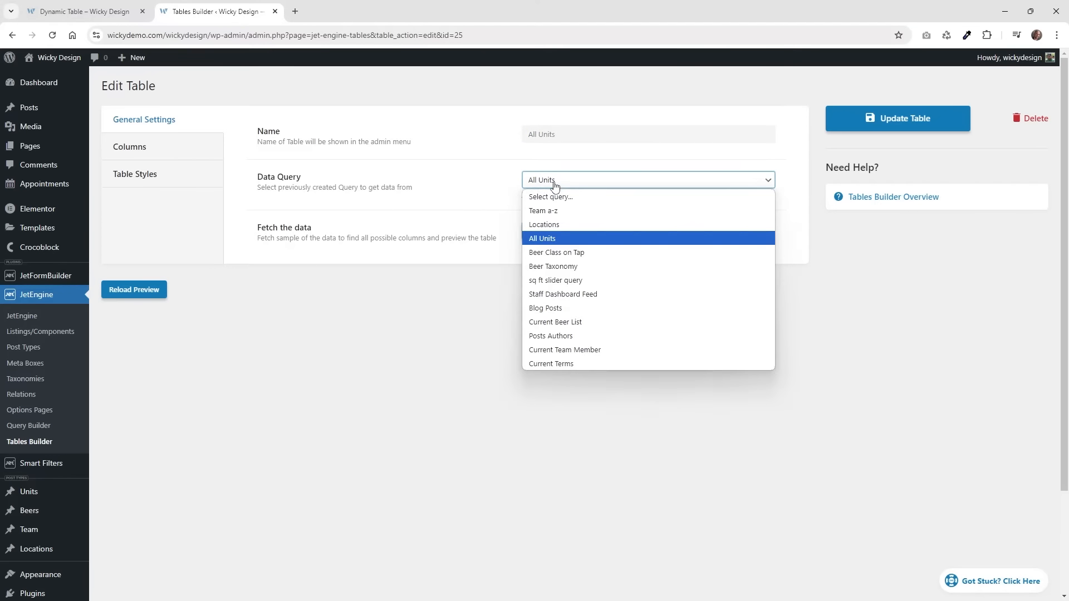
left_click(408, 347)
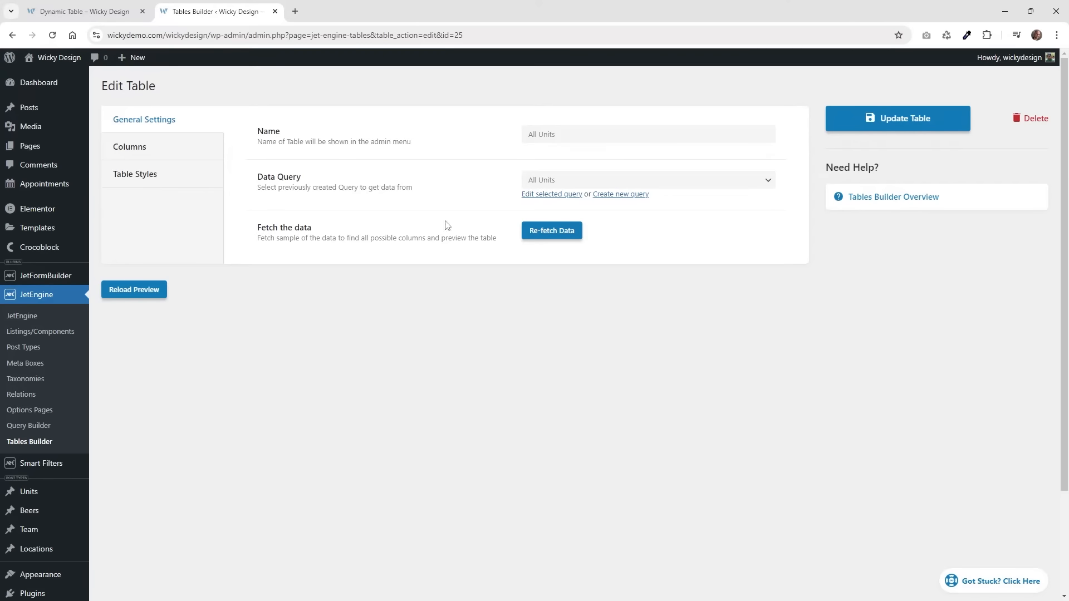
Show the All Units table's column settings and compare them with the headings on the published Dynamic Table page.
left_click(163, 154)
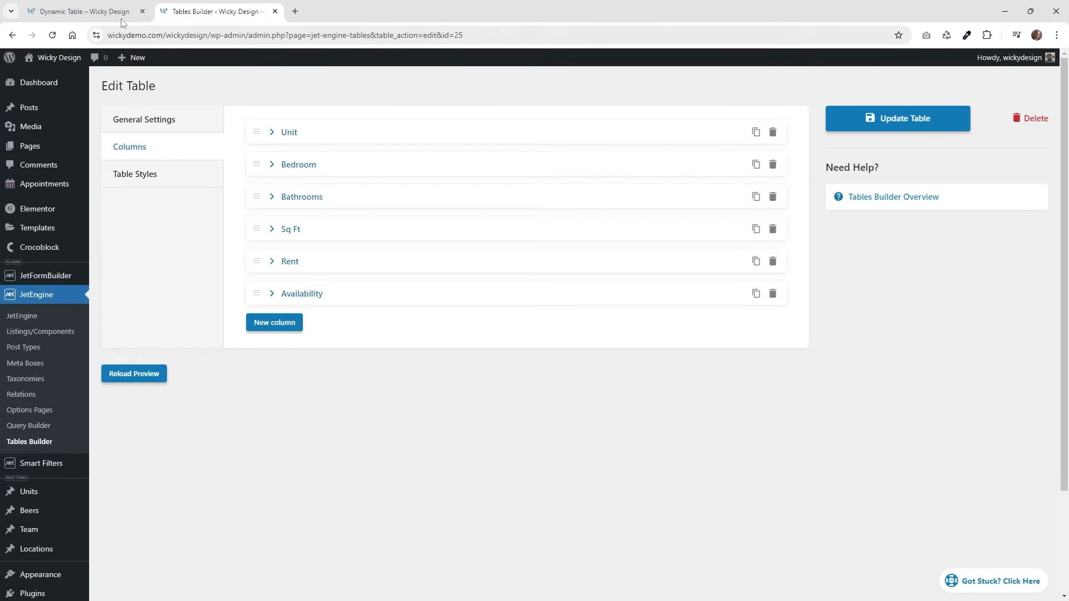
left_click(101, 4)
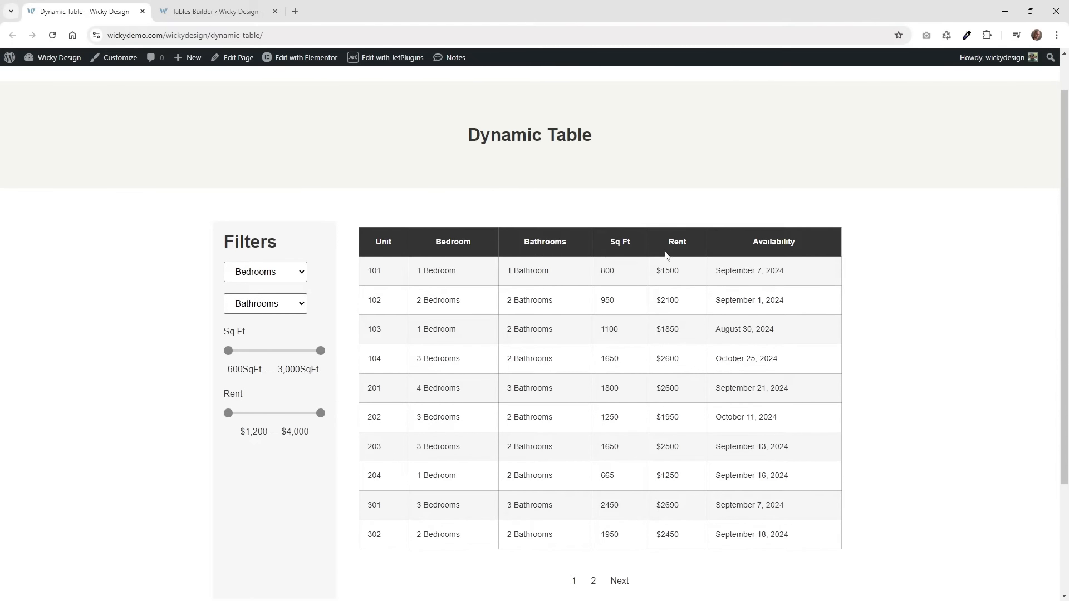
left_click(205, 10)
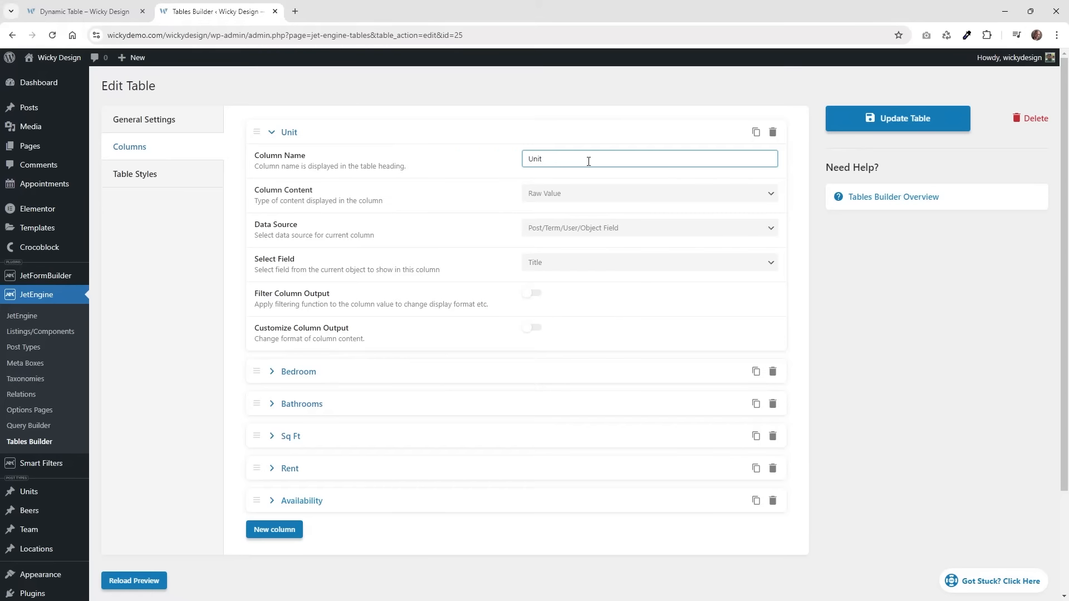
Expand the Unit column, choose Raw Value content, Post/Term/User/Object Field as data source and Title as field, and collapse it.
left_click(551, 194)
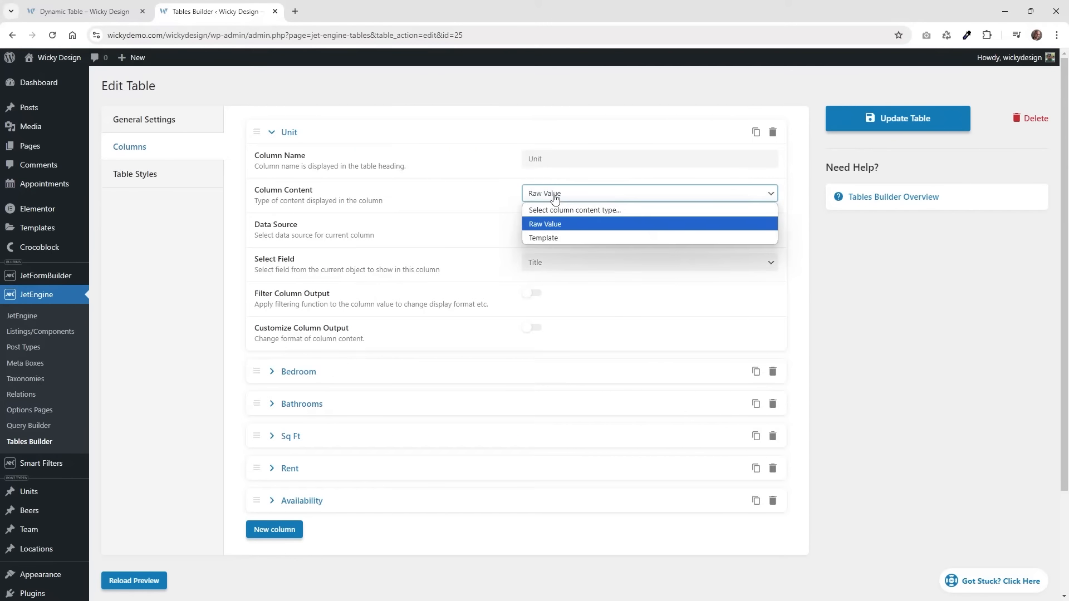
left_click(560, 225)
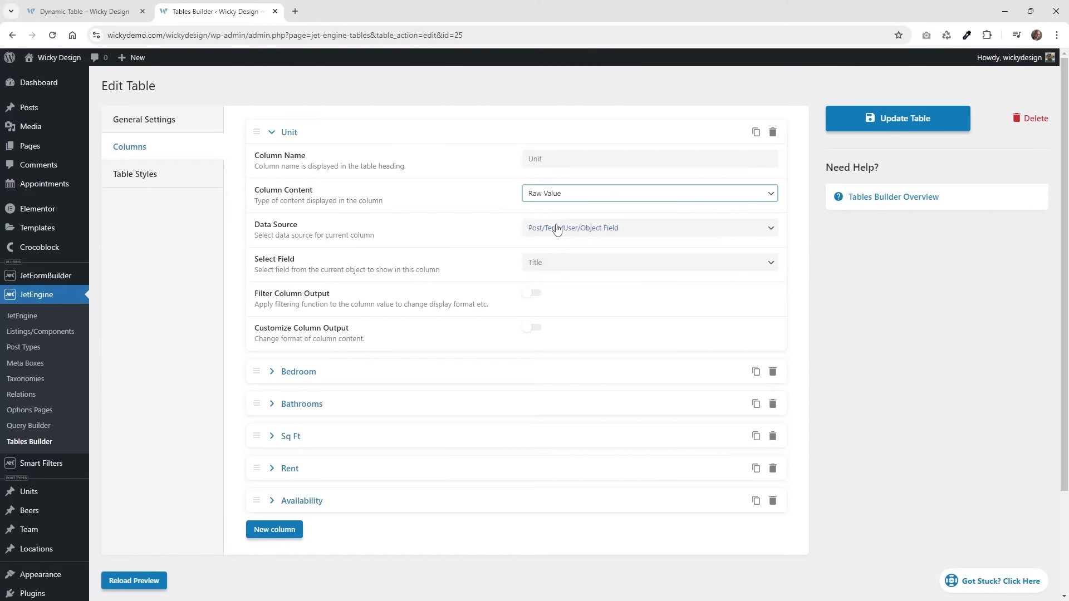
left_click(559, 229)
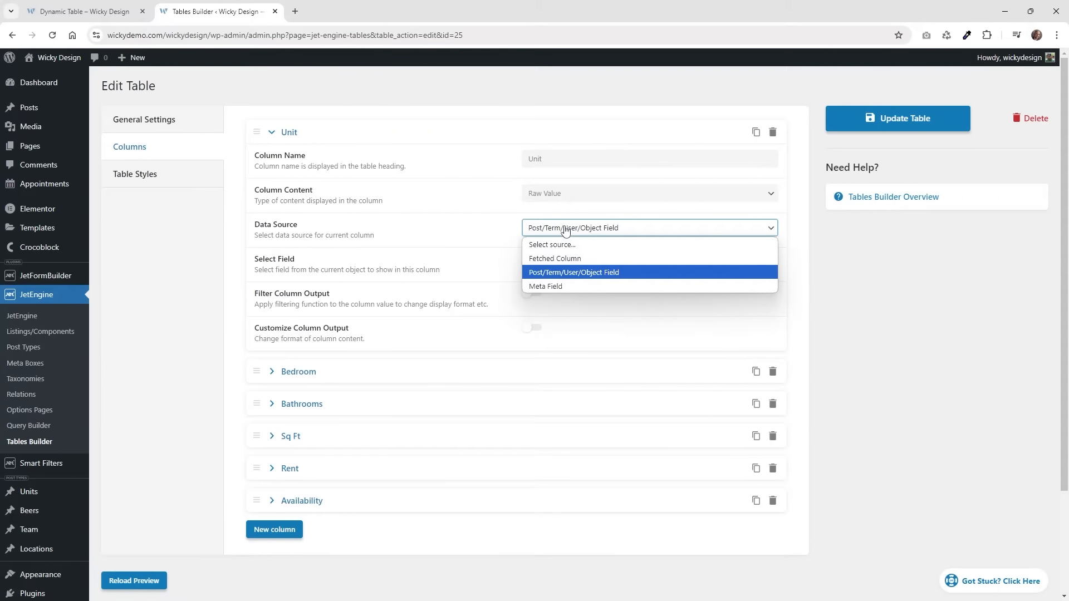
left_click(564, 277)
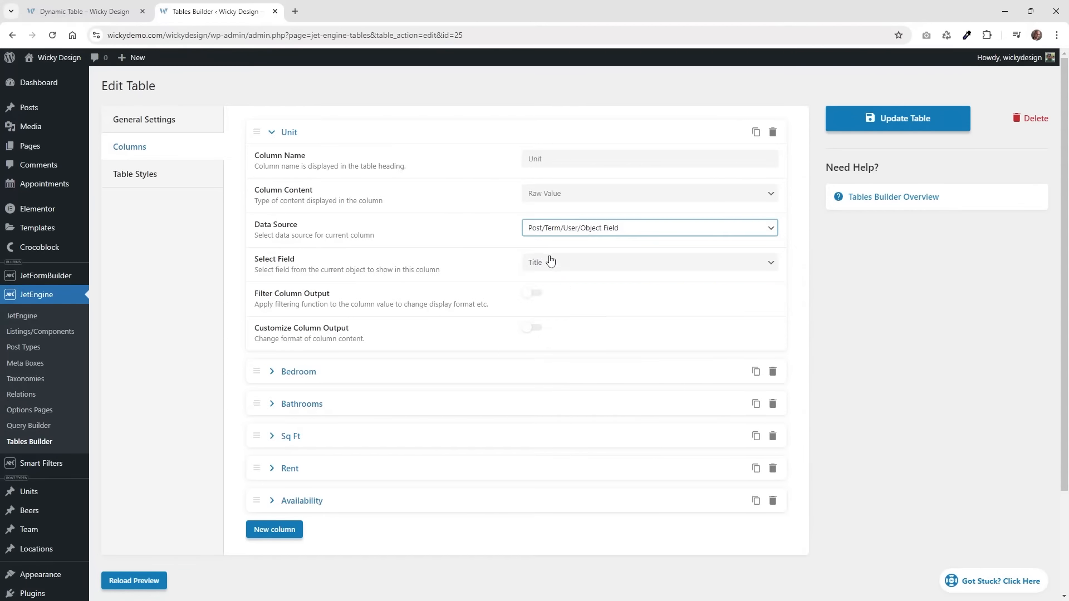
left_click(543, 267)
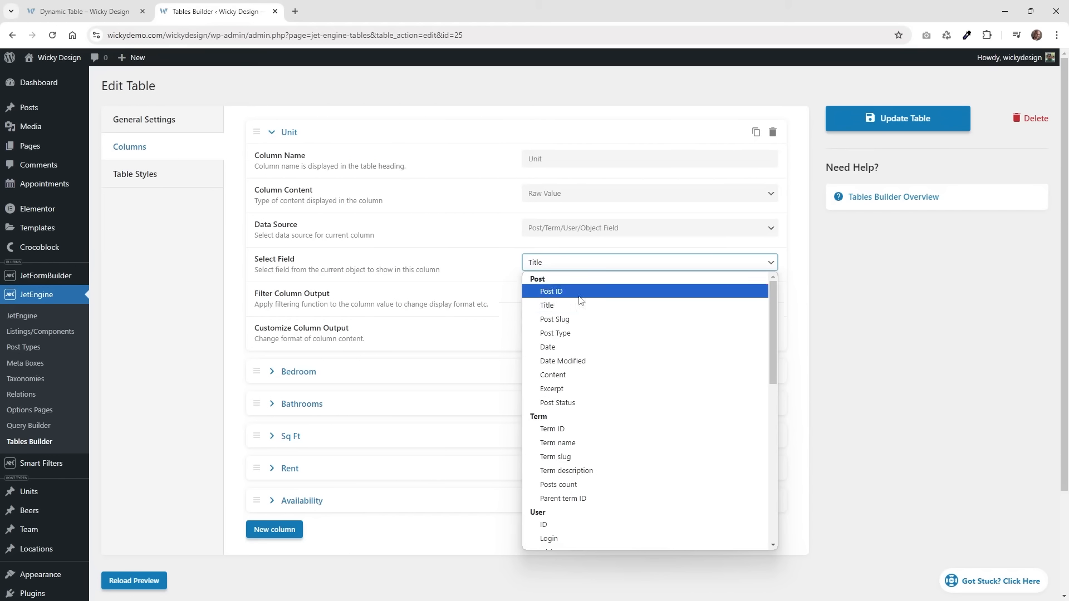
left_click(566, 310)
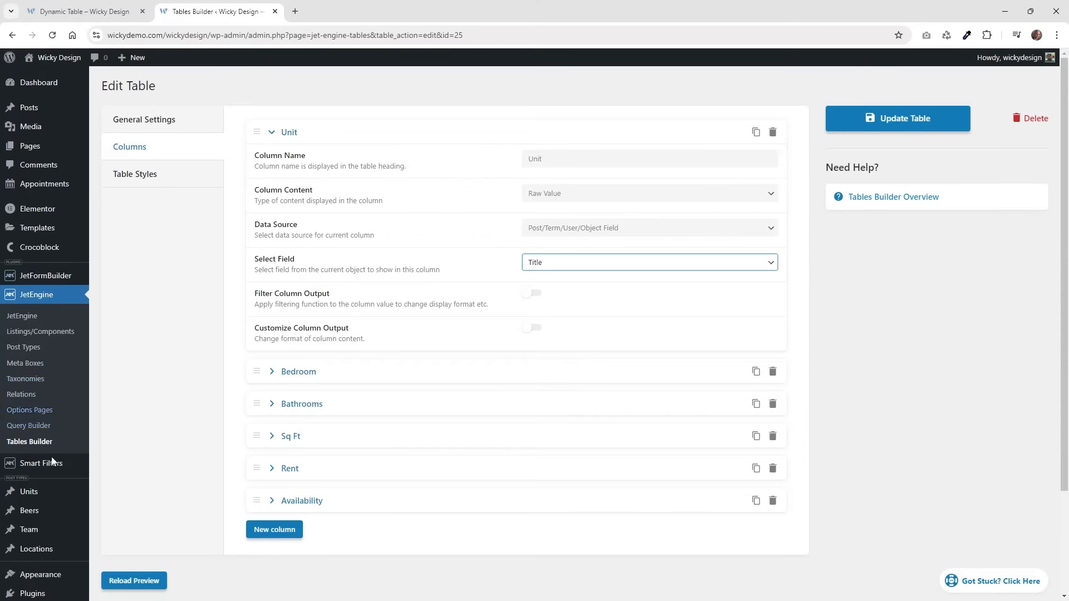
mouse_move(43, 495)
left_click(277, 139)
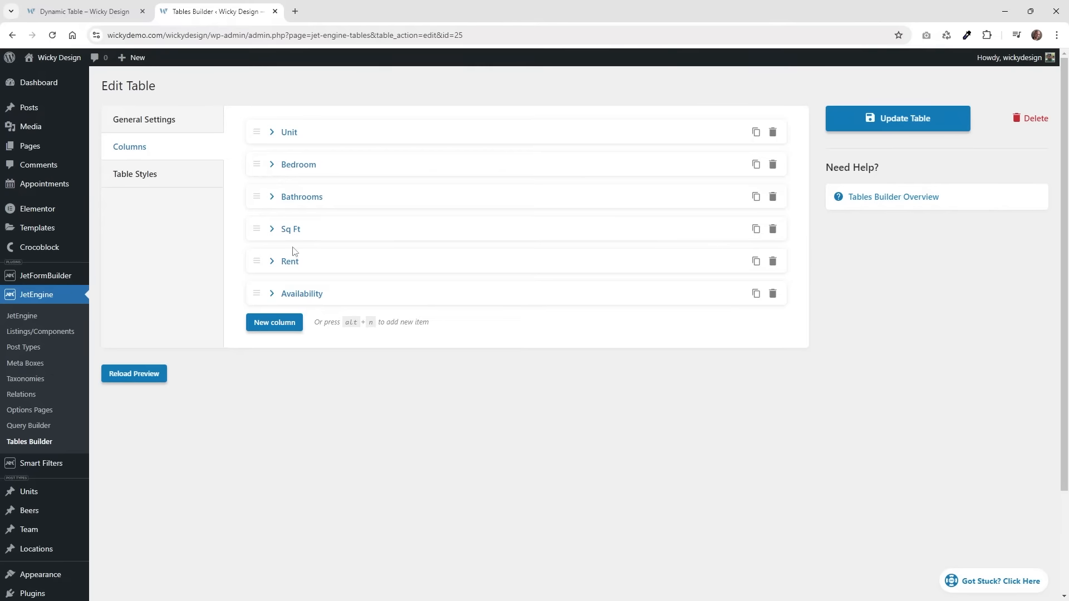
Expand the Bedroom column, choose Meta Field as its data source and look through the meta fields available for it.
left_click(272, 164)
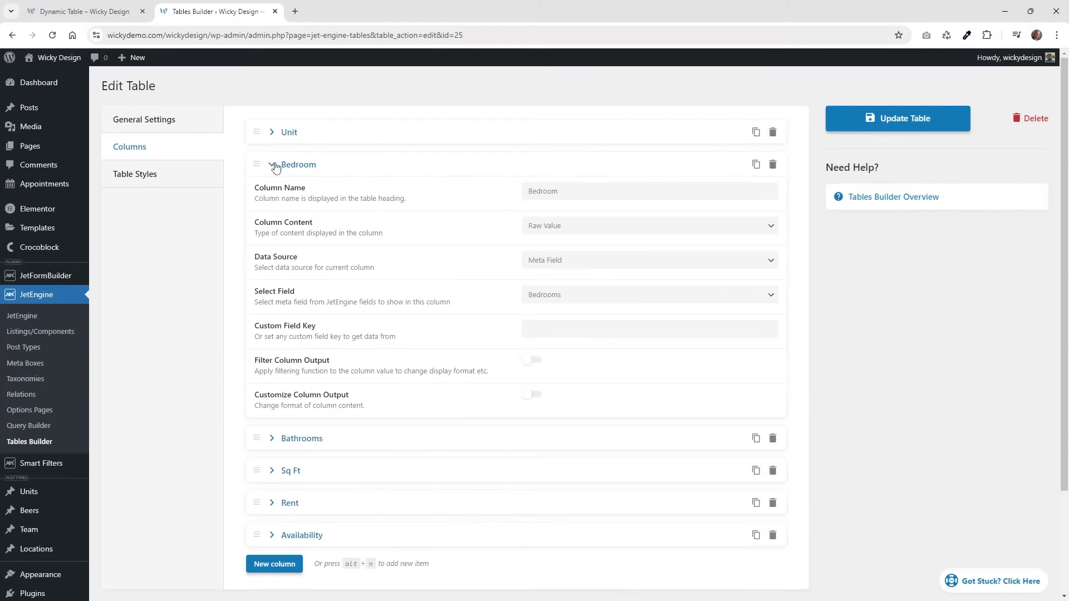
left_click(566, 197)
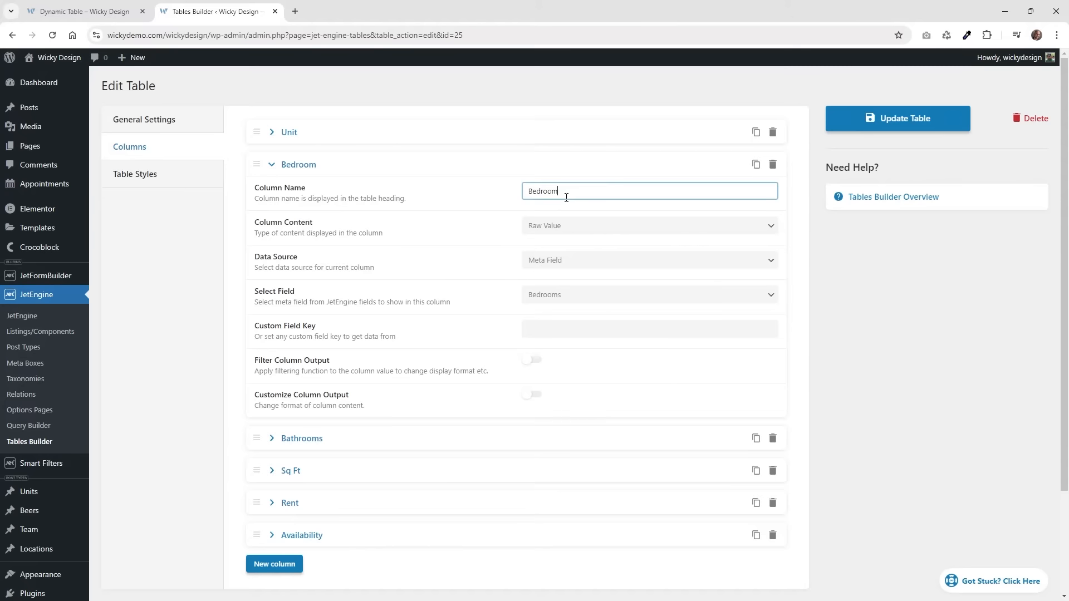
left_click(567, 260)
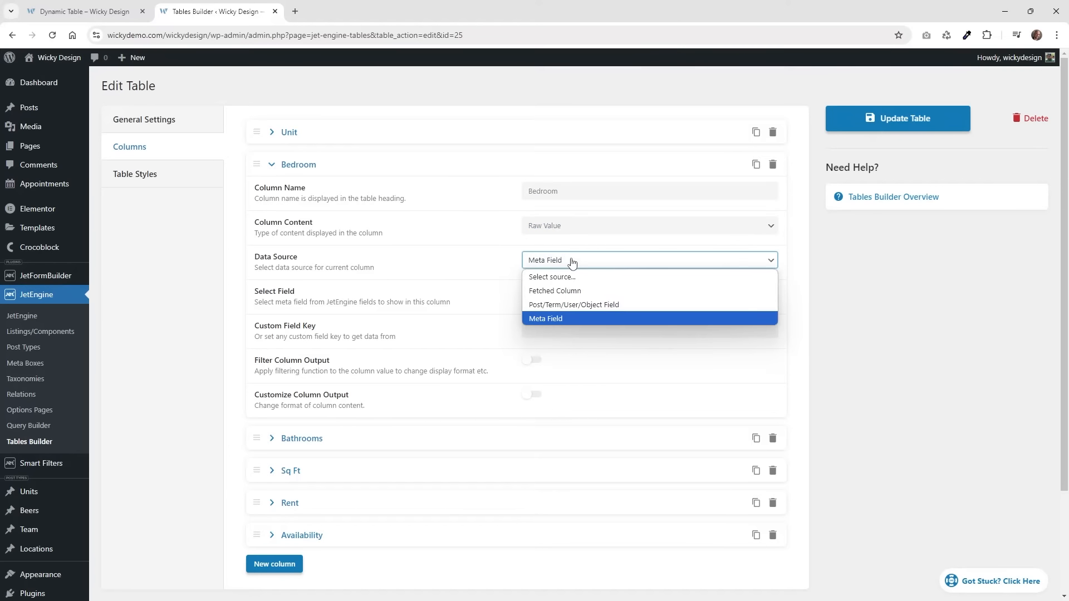
left_click(557, 318)
left_click(562, 294)
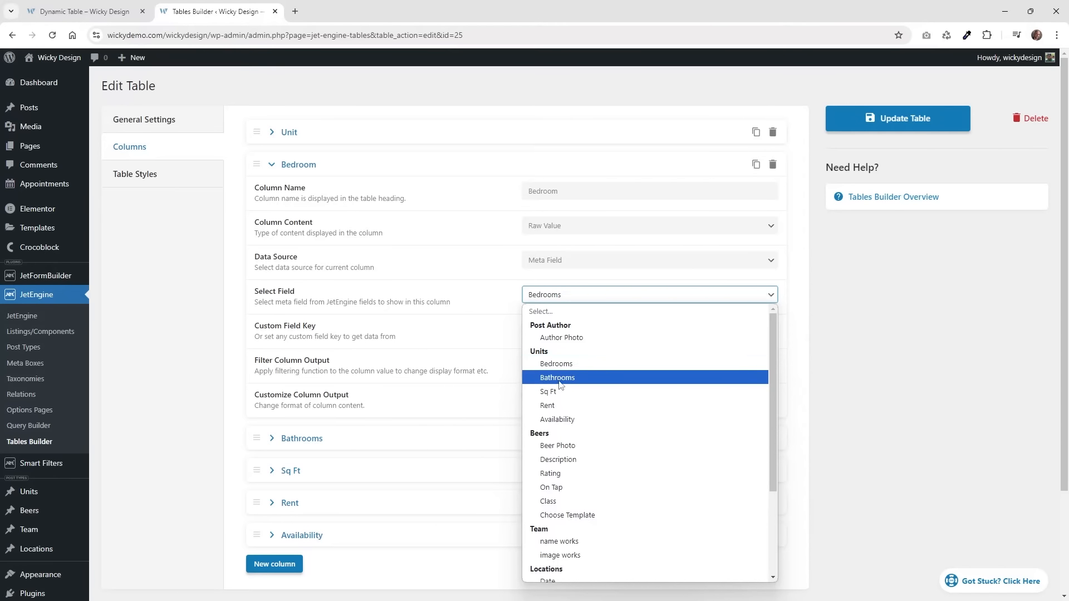
left_click(826, 310)
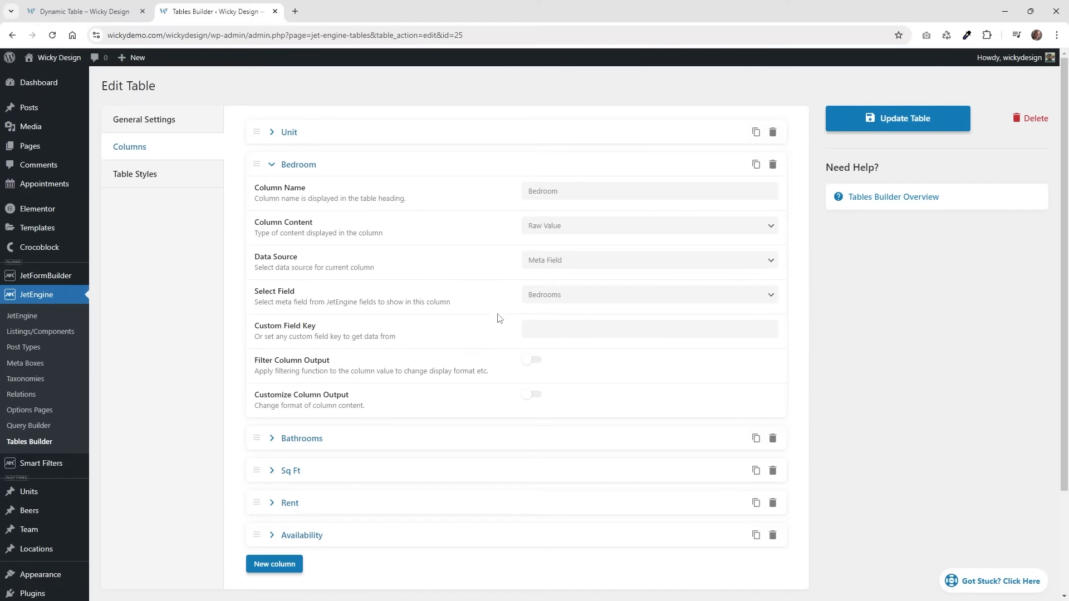
Collapse the Bedroom column, inspect the Bathrooms and Sq Ft columns' settings, including Sq Ft's selectable meta fields, and collapse them.
left_click(300, 165)
left_click(309, 201)
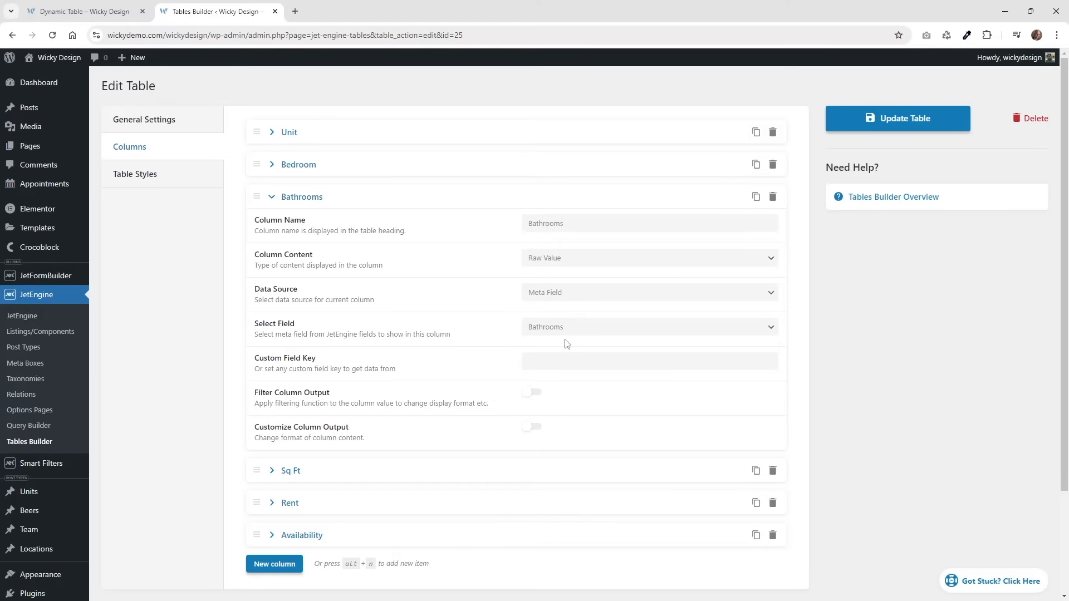
left_click(308, 201)
left_click(301, 229)
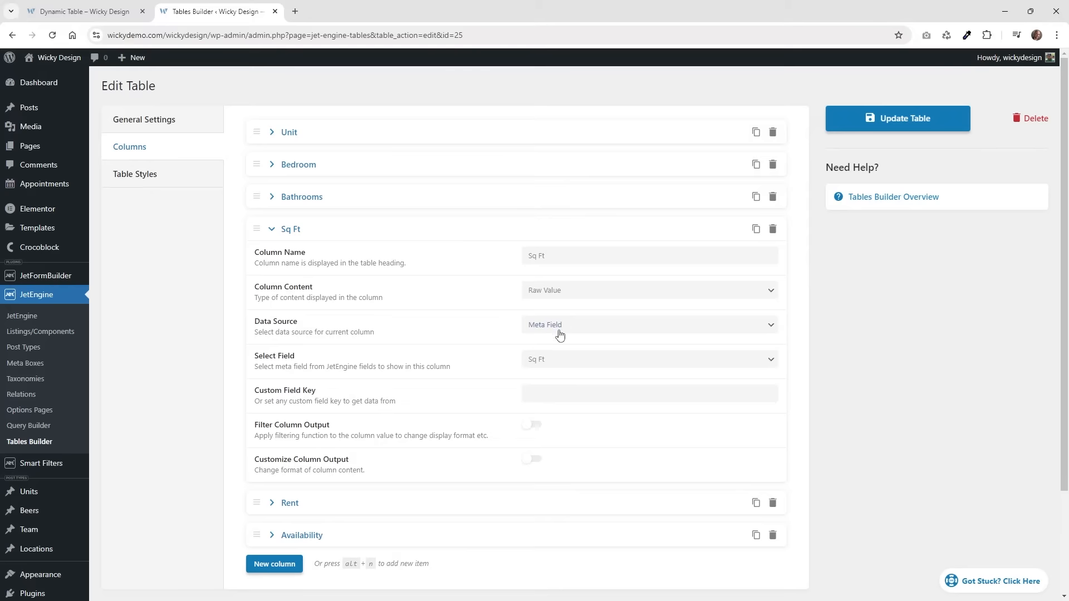
left_click(551, 363)
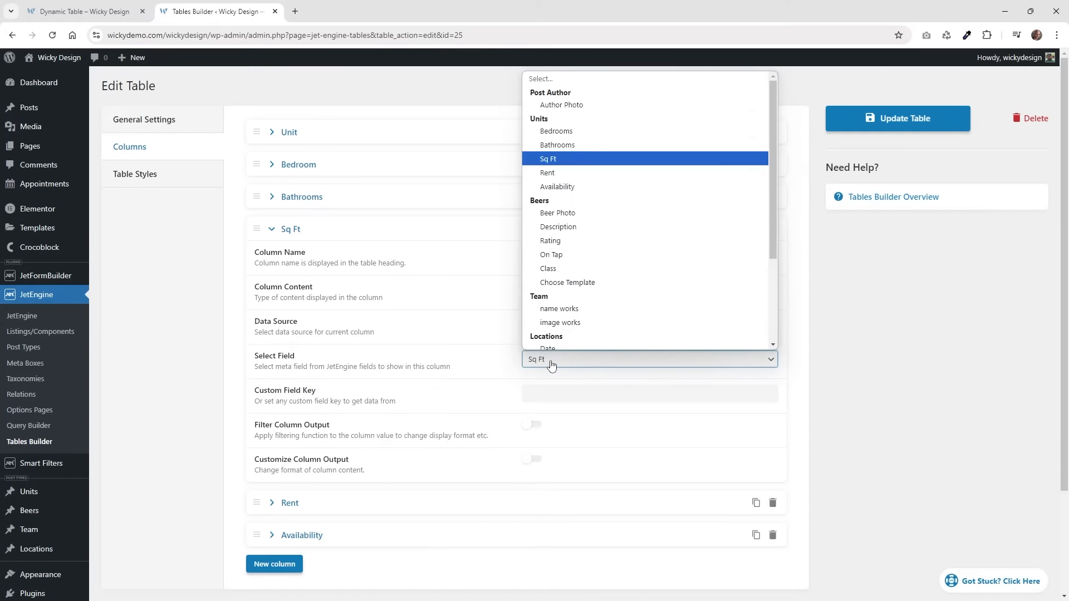
left_click(550, 363)
left_click(289, 230)
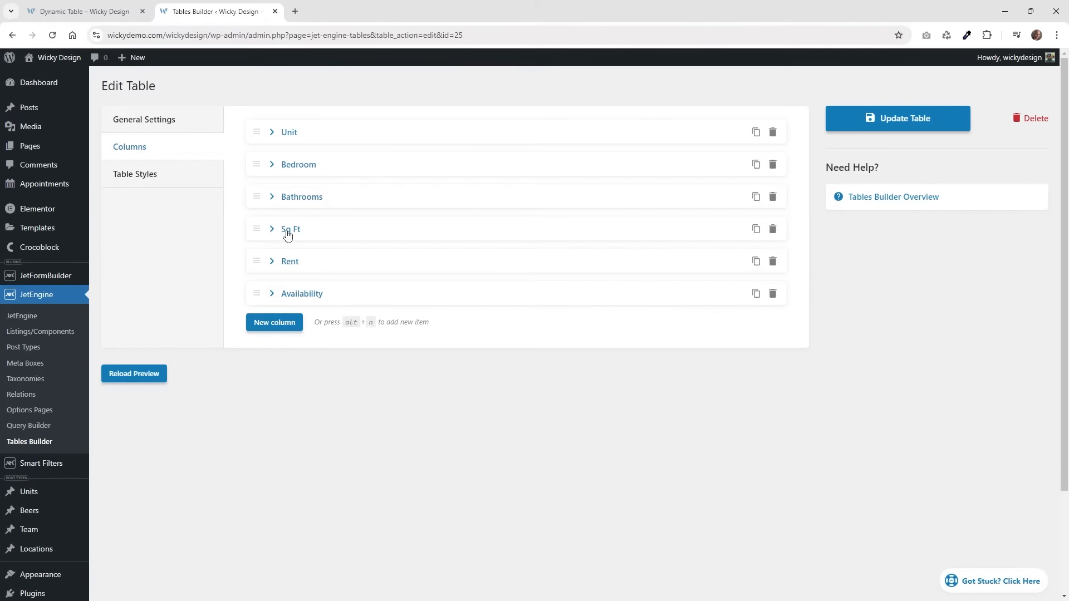
Expand the Availability column and examine its data source, meta field choices and the available filter callbacks, including Format date.
left_click(302, 295)
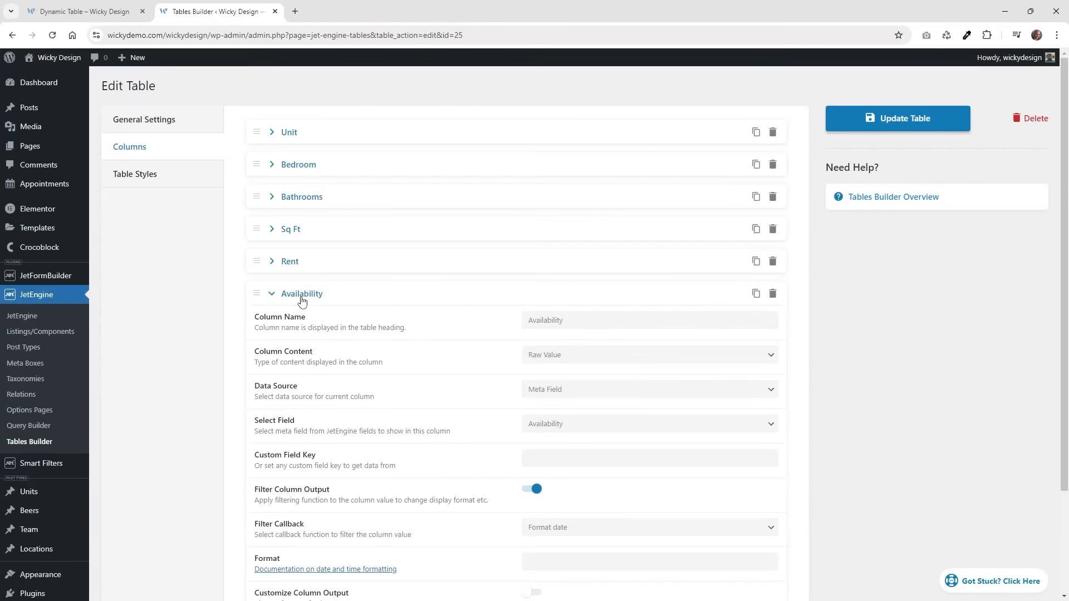
left_click(554, 391)
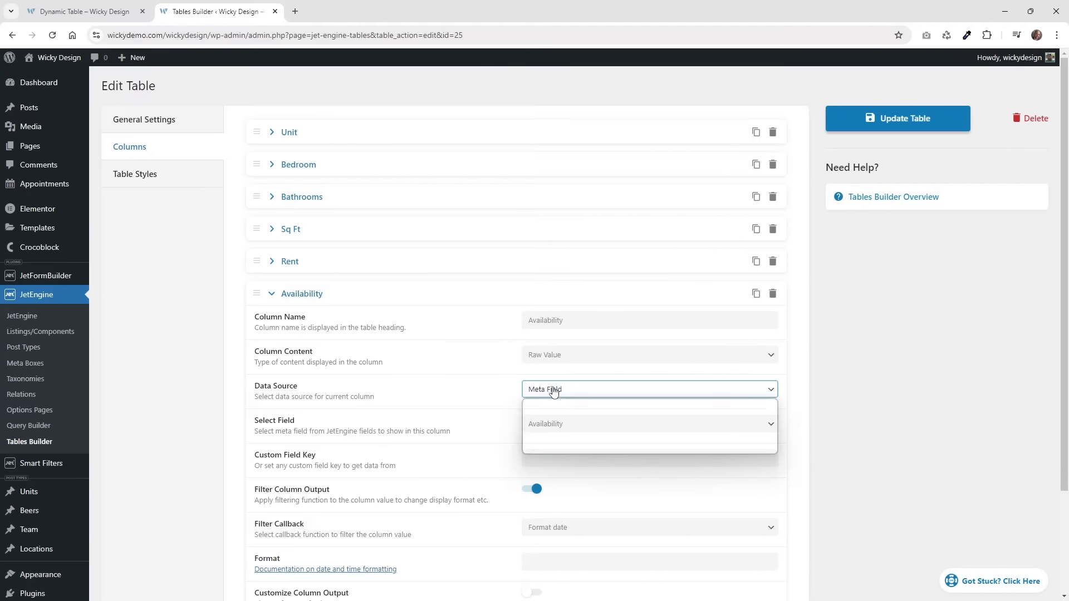
left_click(554, 392)
left_click(559, 424)
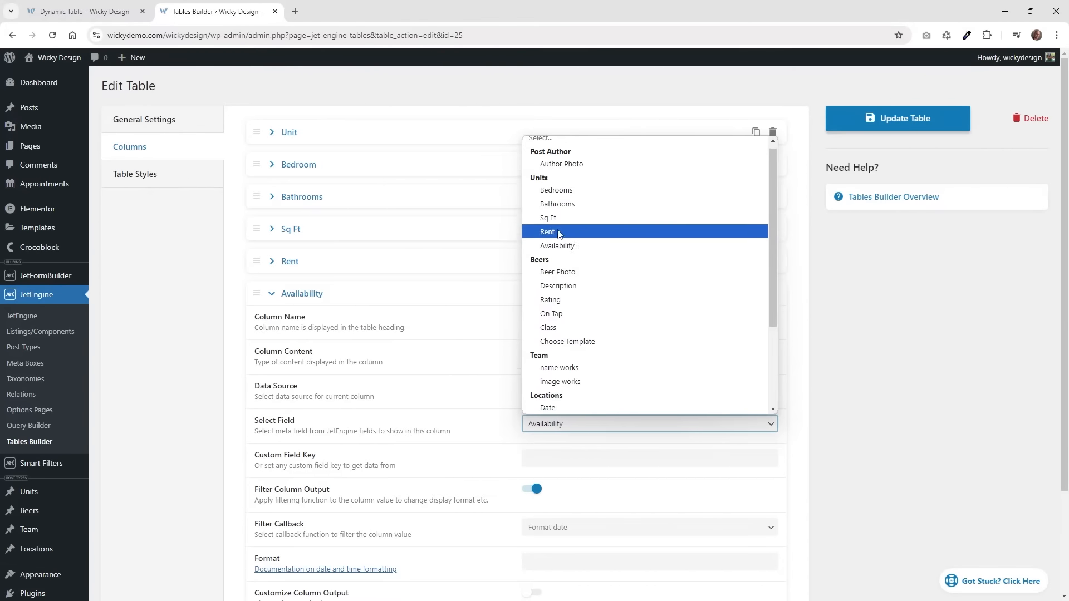
left_click(875, 338)
scroll(487, 410, "down", 2)
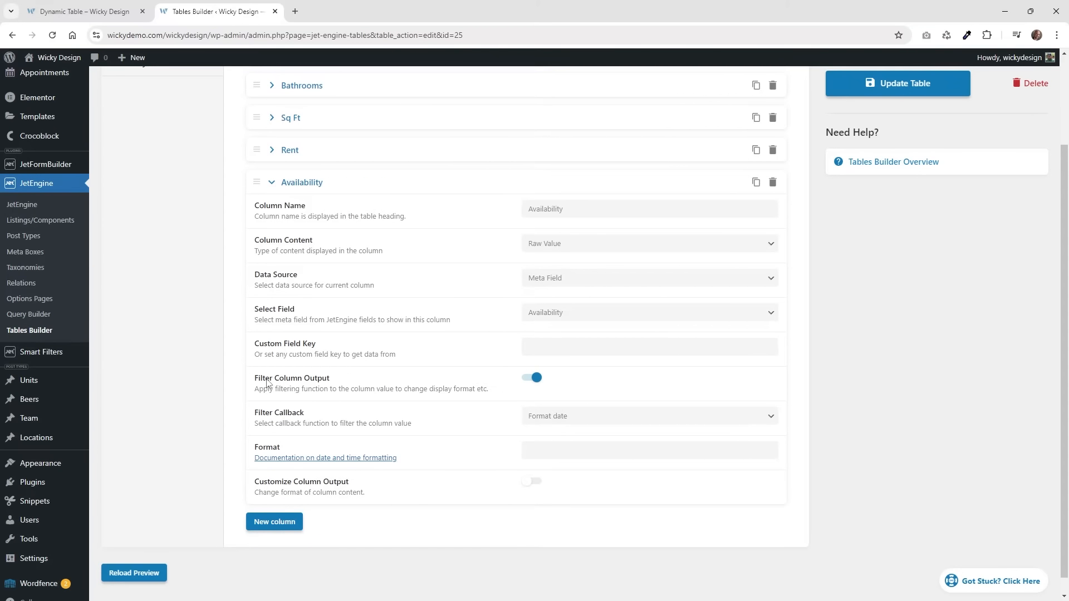
left_click(557, 419)
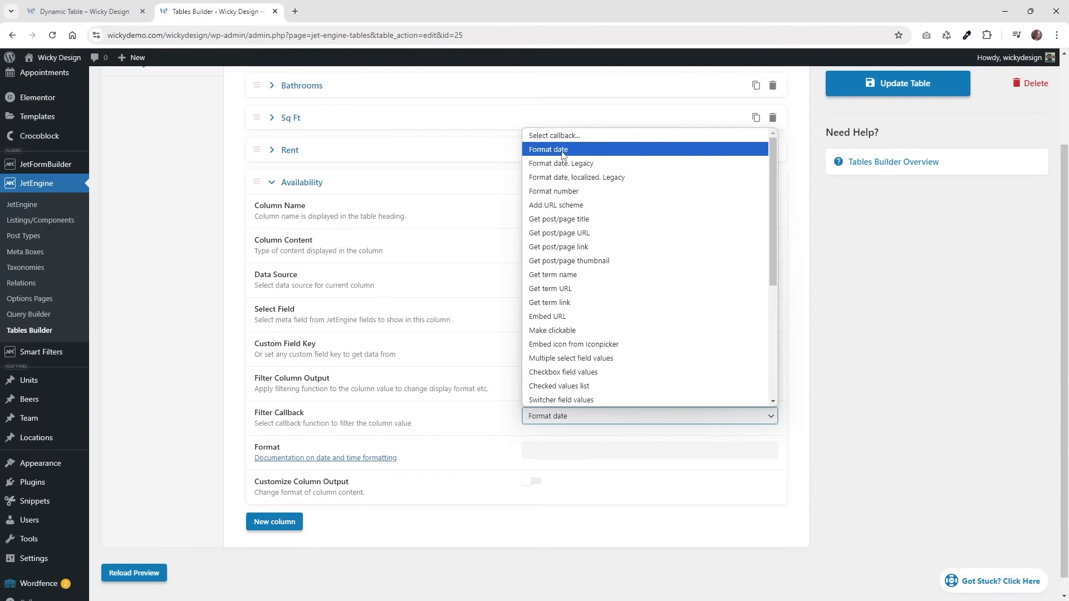
left_click(704, 150)
Turn off Filter Column Output for the Availability column, update the table and check the Availability values on the reloaded Dynamic Table page.
left_click(533, 379)
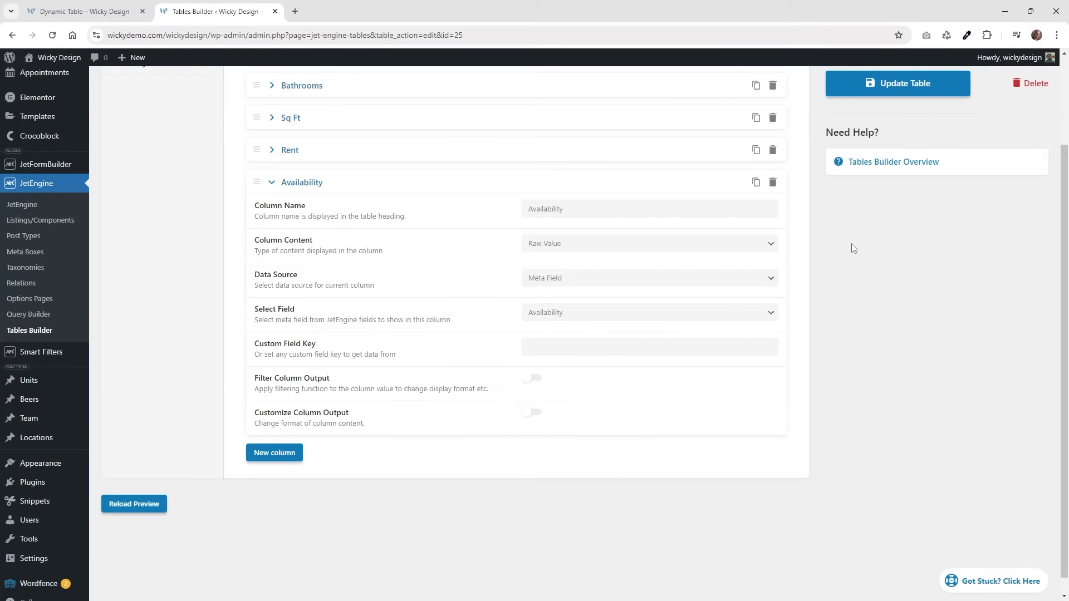
left_click(912, 96)
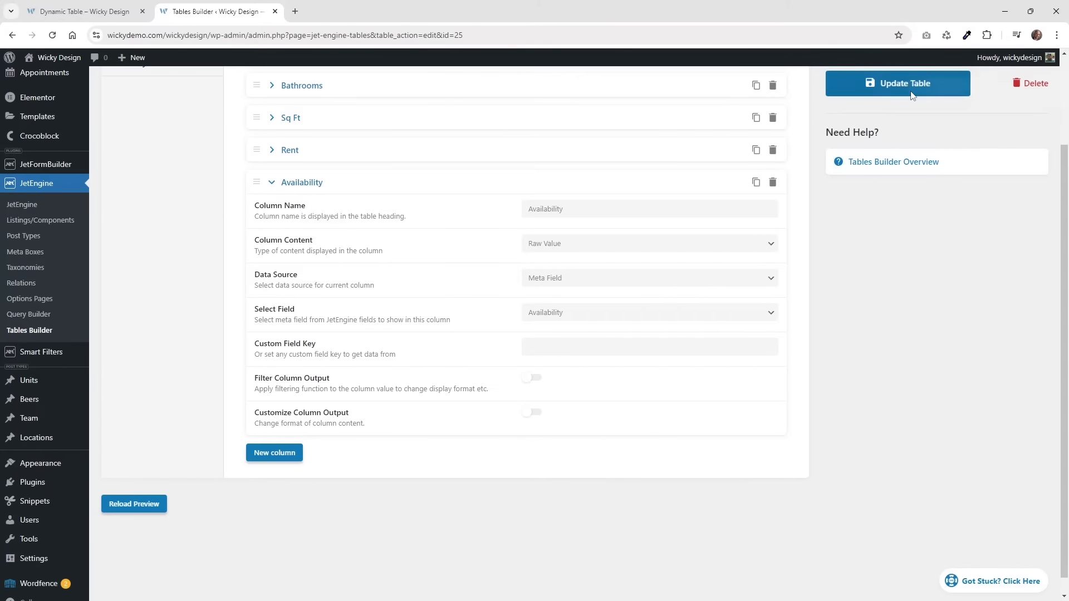
left_click(78, 11)
left_click(52, 35)
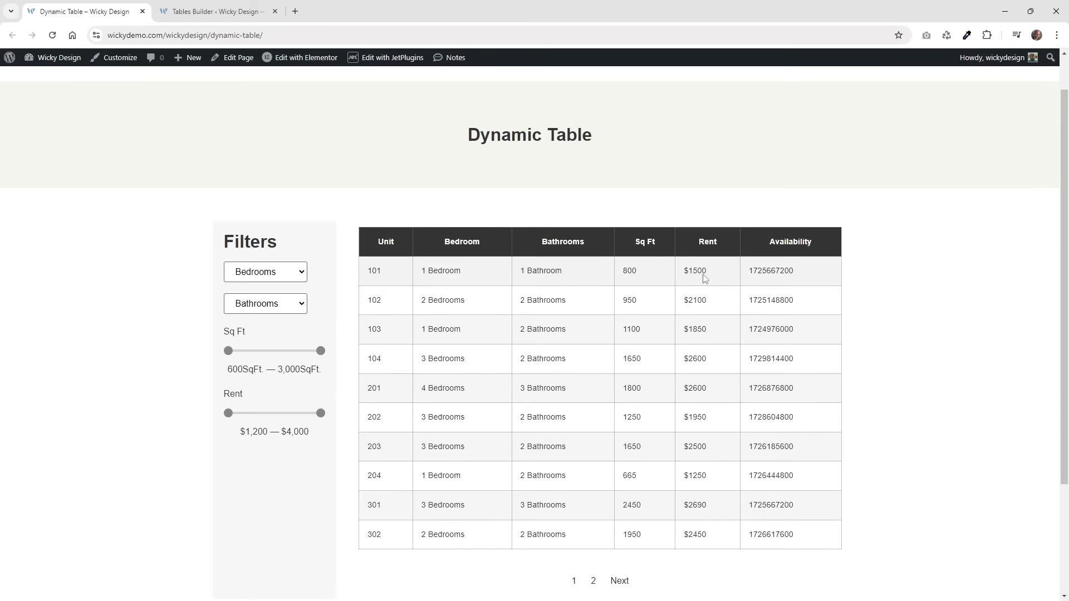
left_click_drag(767, 273, 797, 337)
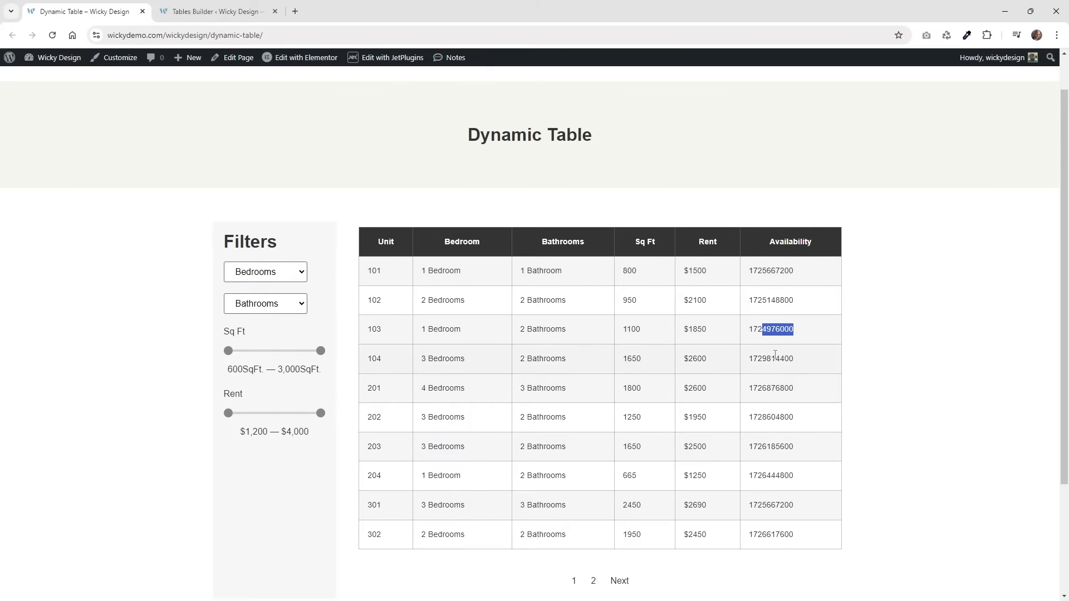
Return to the table editor and turn Filter Column Output back on for the Availability column, keeping the Format date callback.
left_click(218, 11)
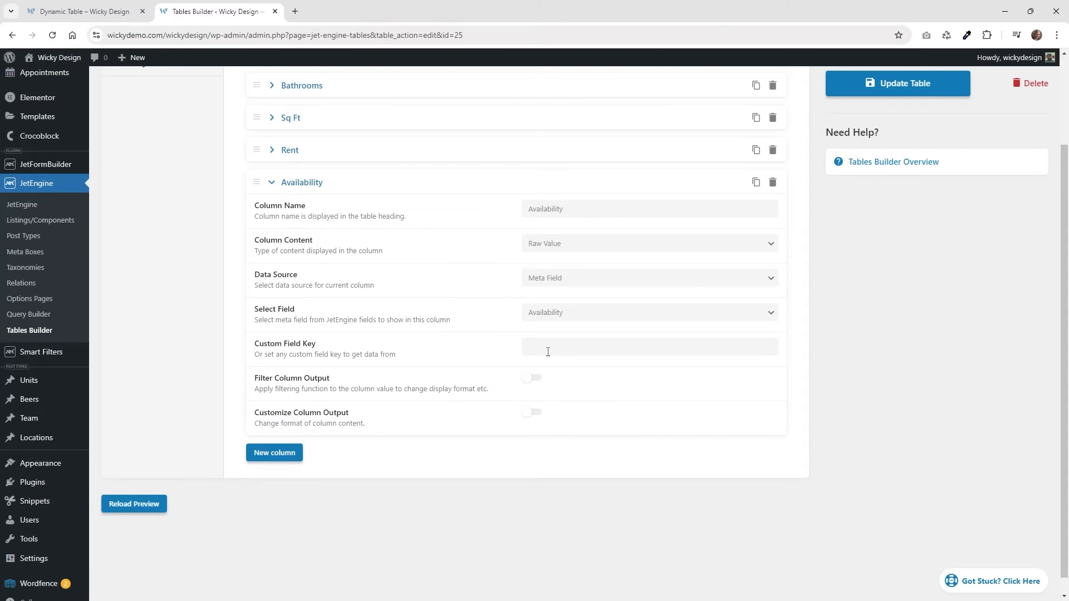
left_click(548, 352)
left_click(533, 378)
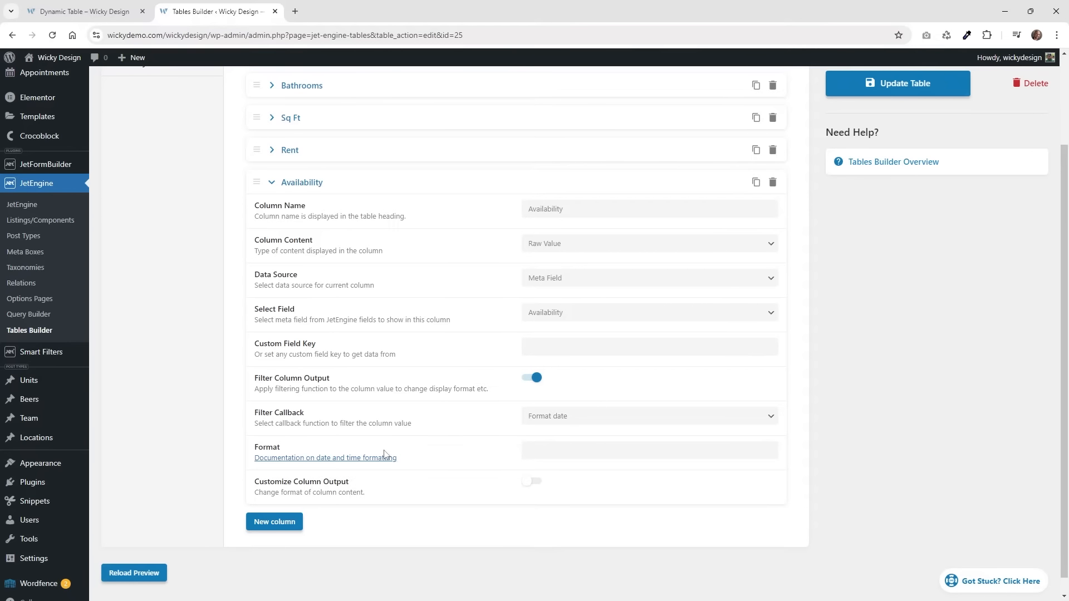
Open the documentation on date and time formatting and review the format characters and format string examples.
left_click(333, 463)
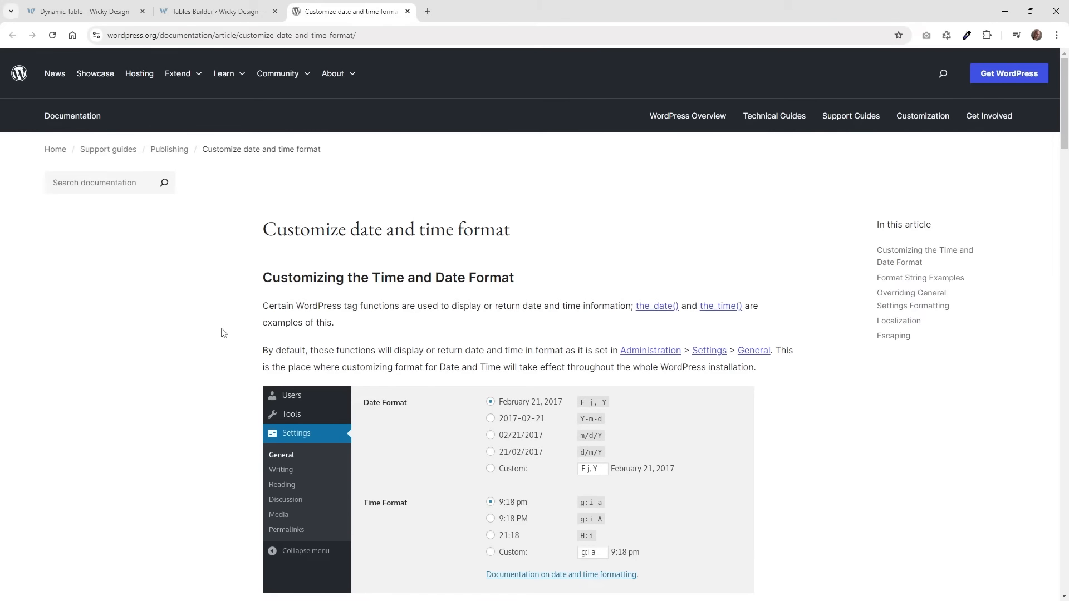
scroll(222, 334, "down", 9)
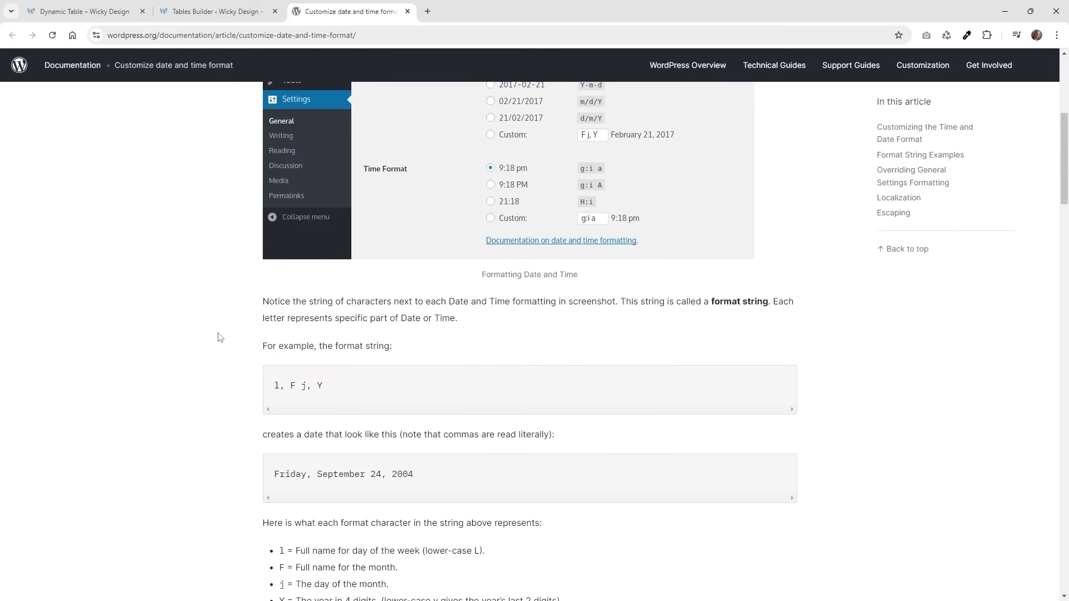
scroll(220, 342, "down", 8)
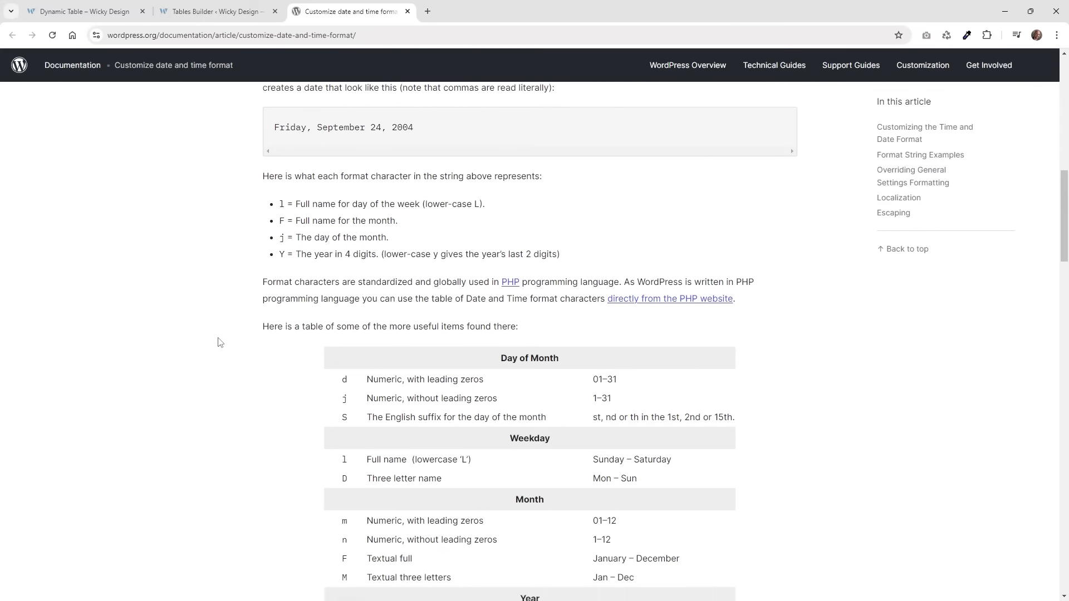
scroll(635, 379, "down", 4)
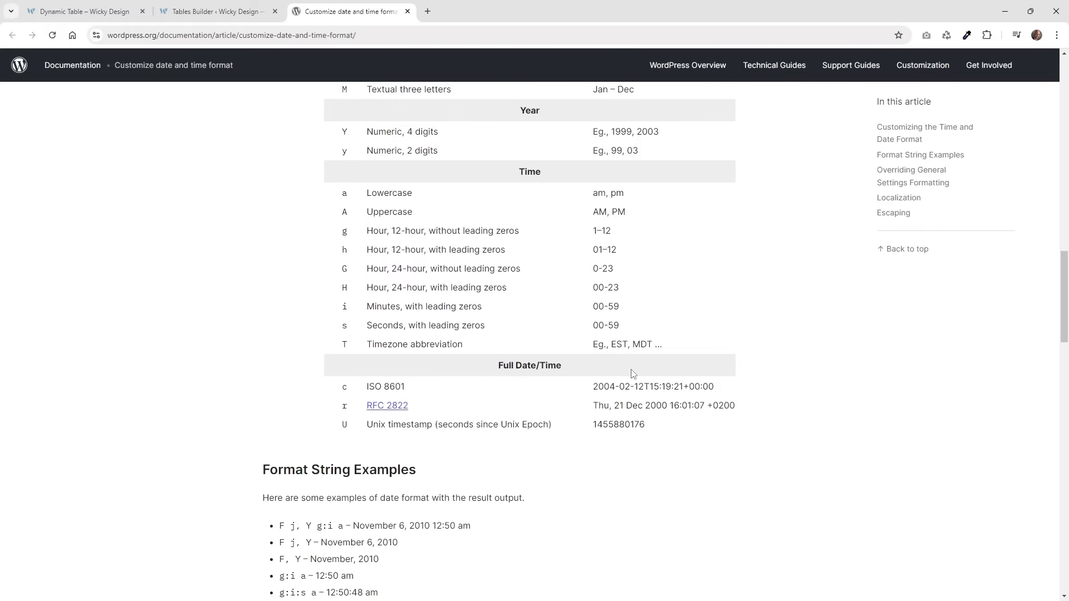
scroll(634, 375, "down", 6)
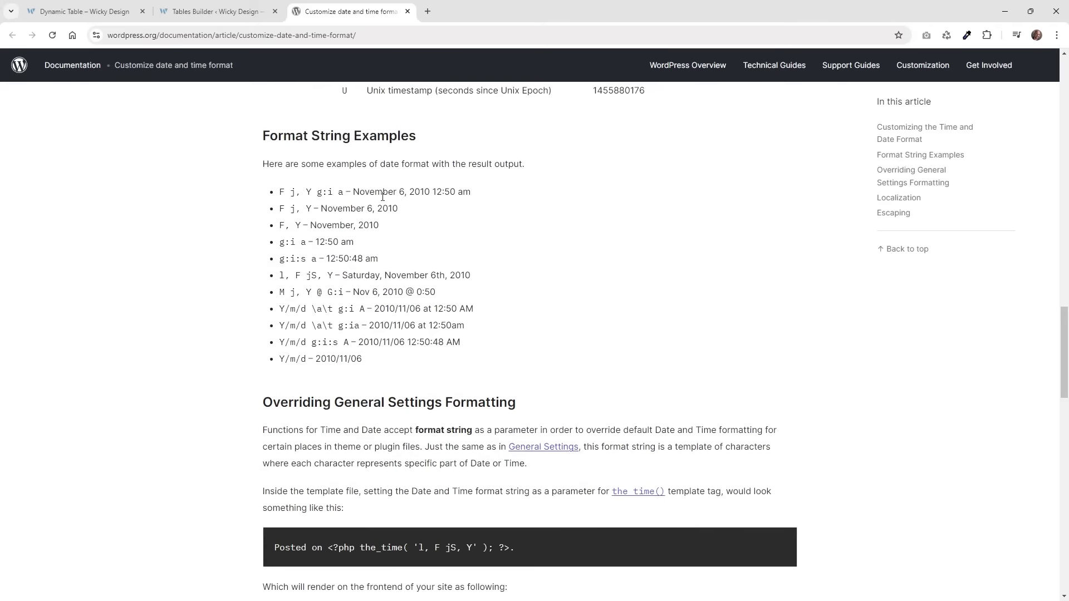
left_click_drag(344, 194, 280, 242)
Update the table with the Availability column's Format left empty, and reload the Dynamic Table page to check the dates.
left_click(217, 11)
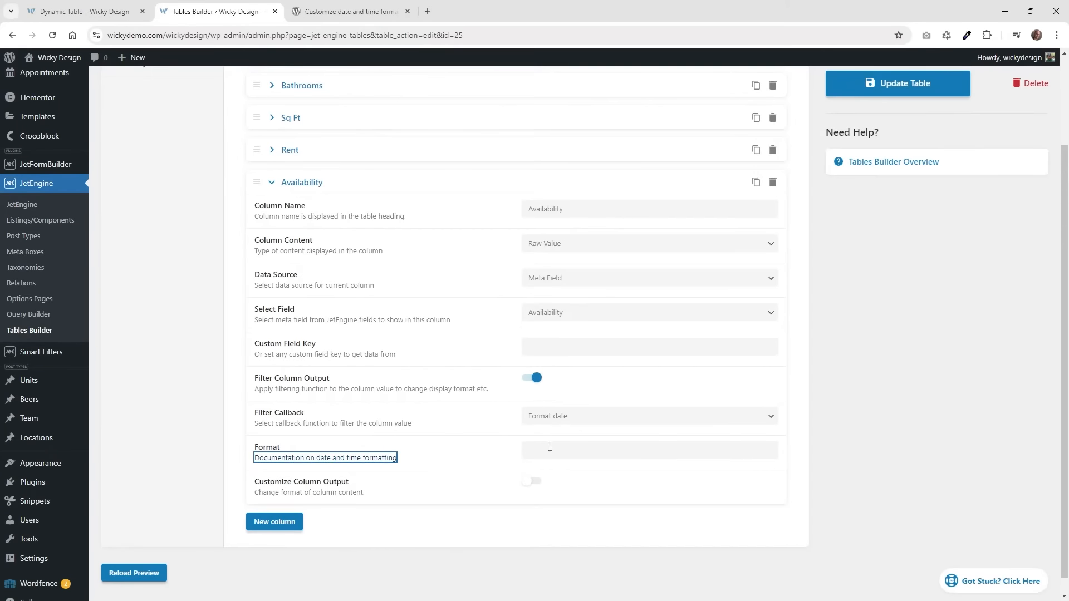
left_click(909, 91)
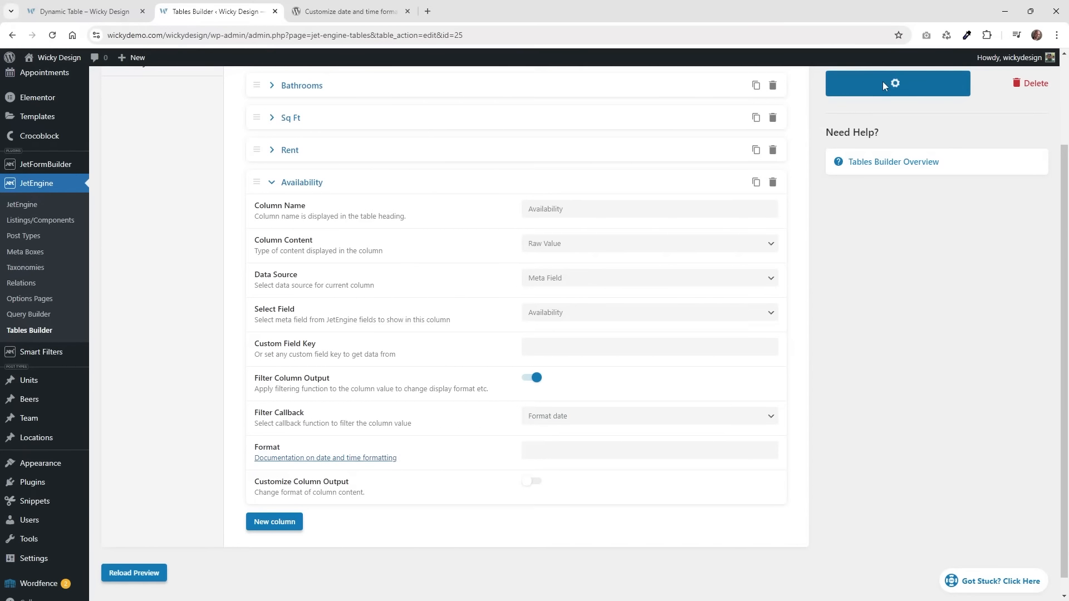
left_click(86, 12)
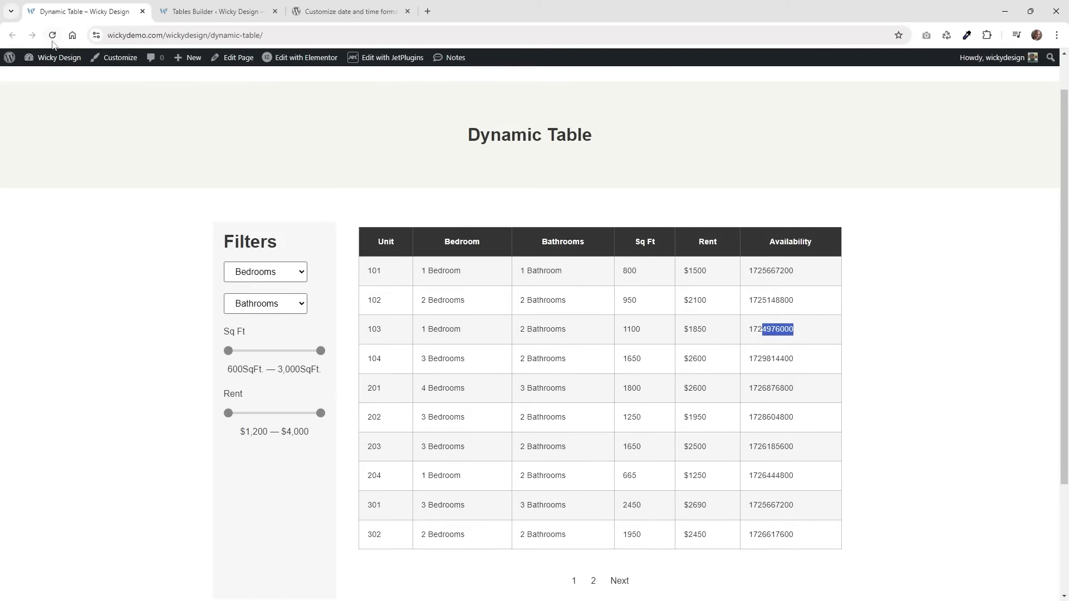
left_click(53, 35)
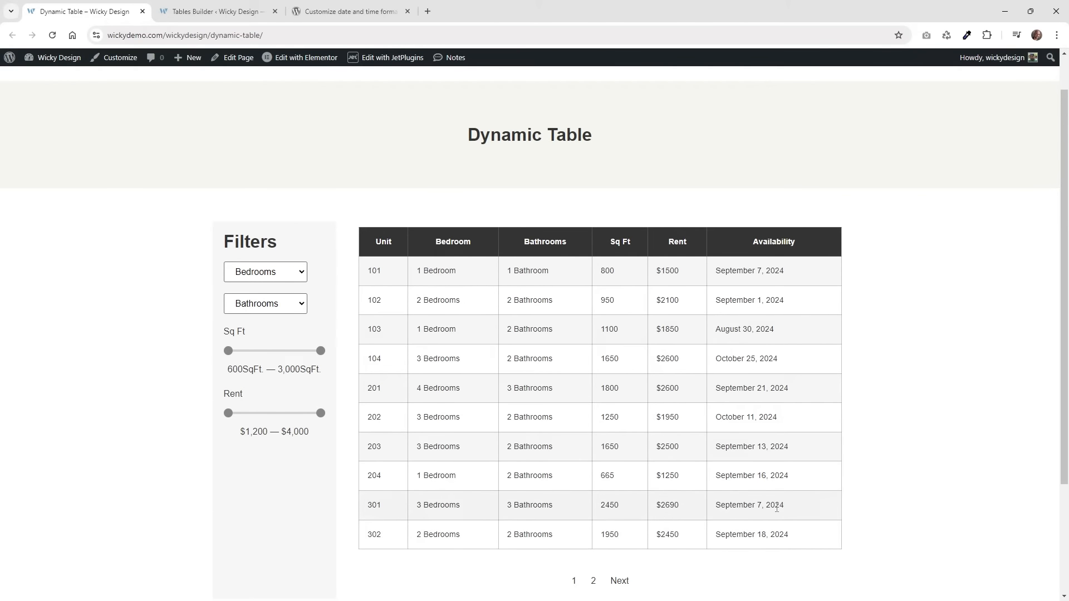
Collapse the Availability column in the table editor, open the Table Styles and examine the Unit column's width and heading alignment options.
key("ctrl+Tab")
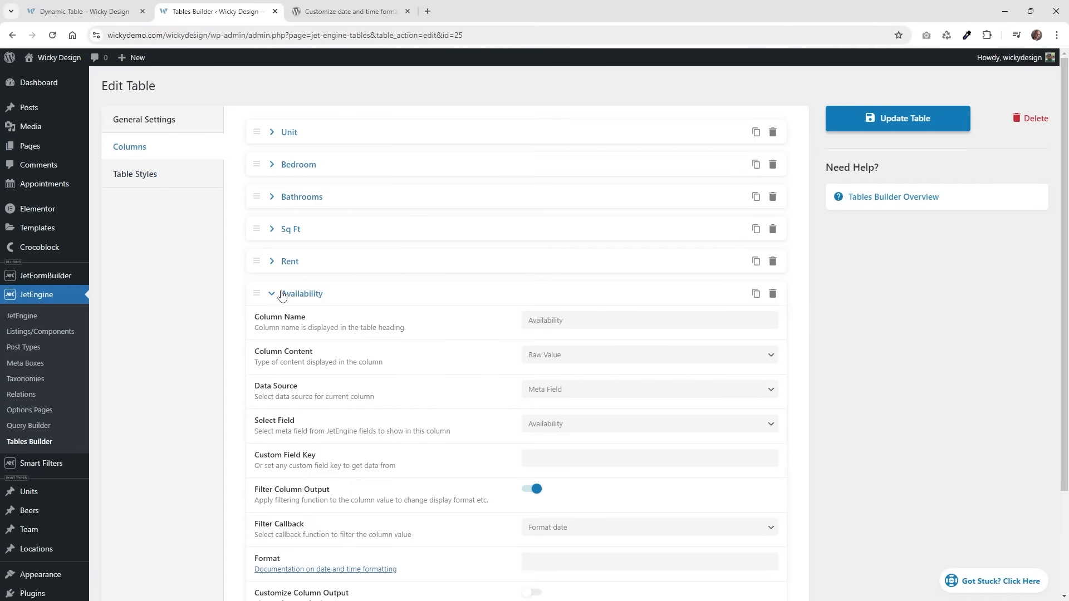
left_click(283, 294)
left_click(138, 181)
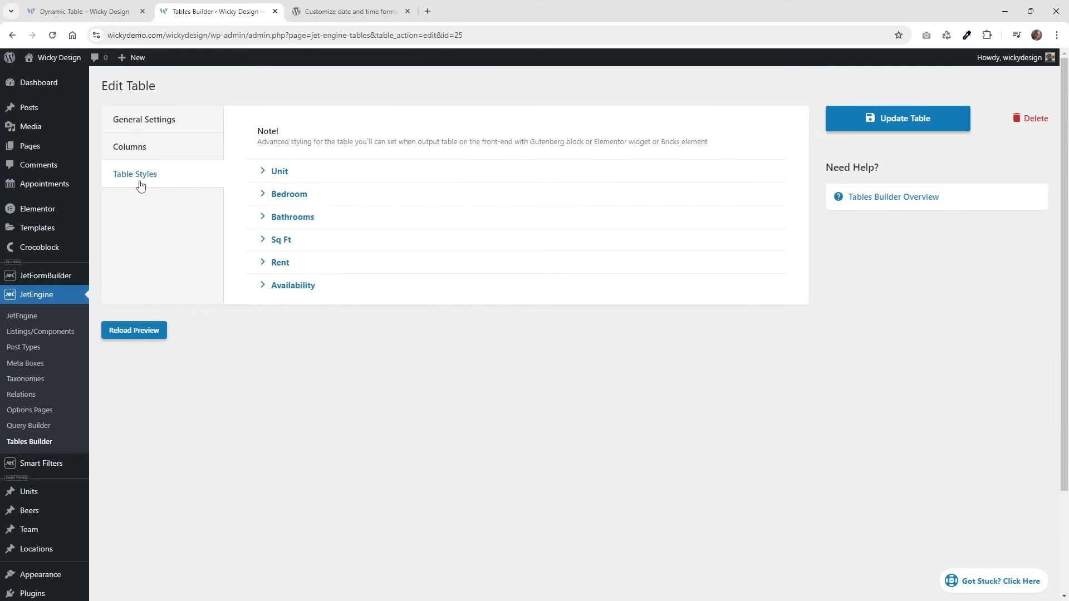
left_click(276, 173)
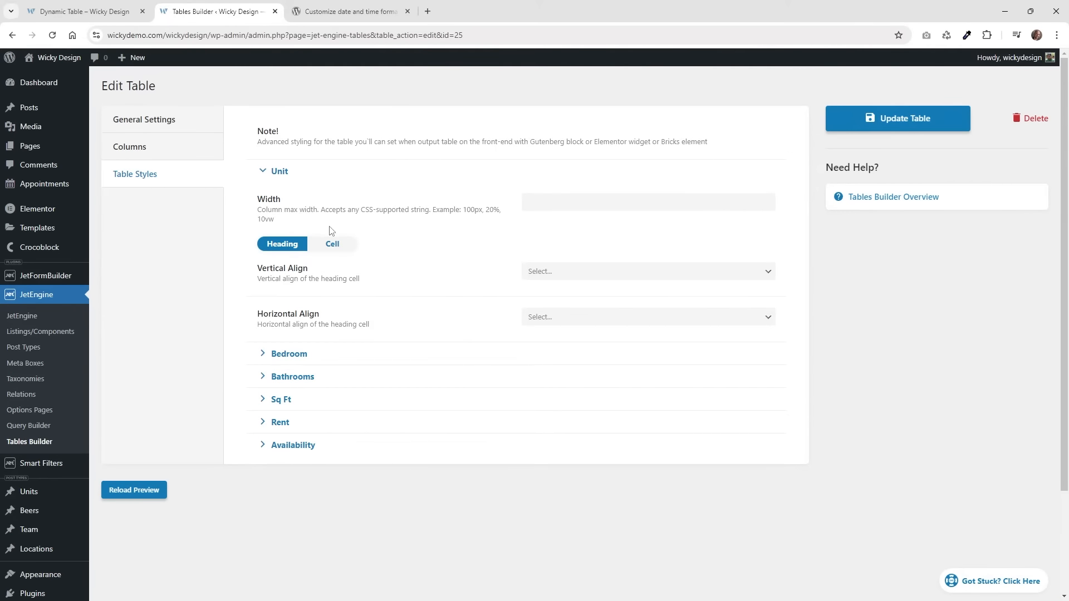
left_click(558, 272)
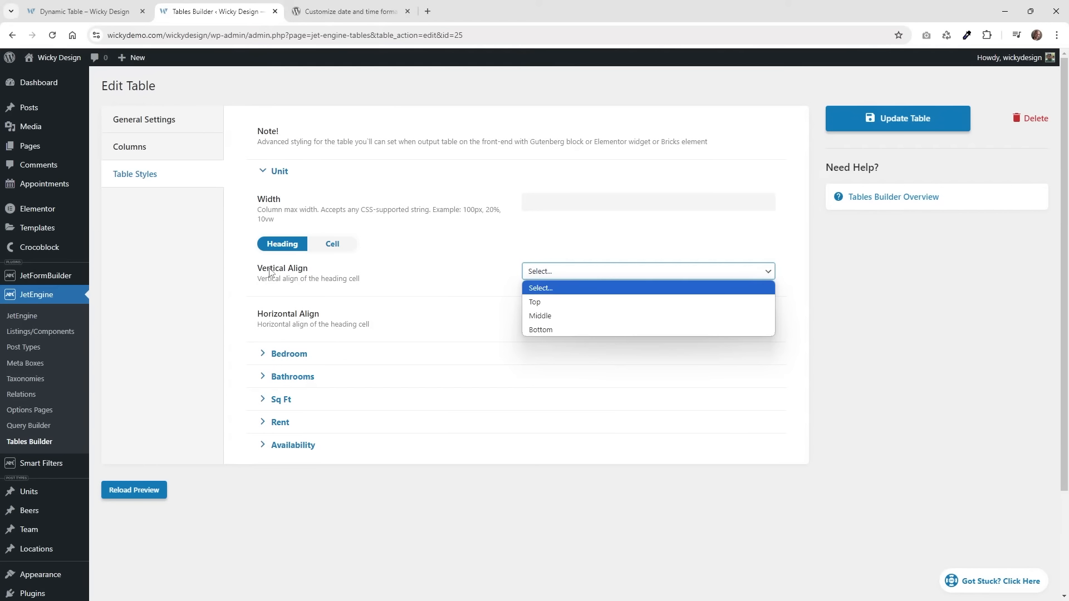
left_click(287, 318)
Expand the Bedroom, Bathrooms, Sq Ft and Rent style sections to examine their width and alignment settings.
left_click(288, 357)
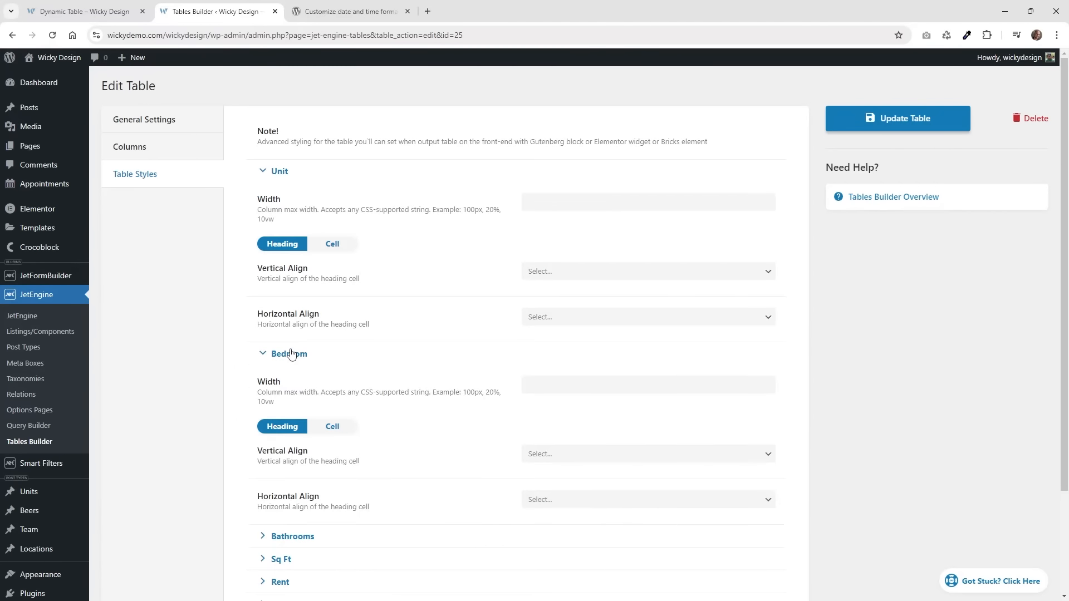
scroll(383, 370, "down", 2)
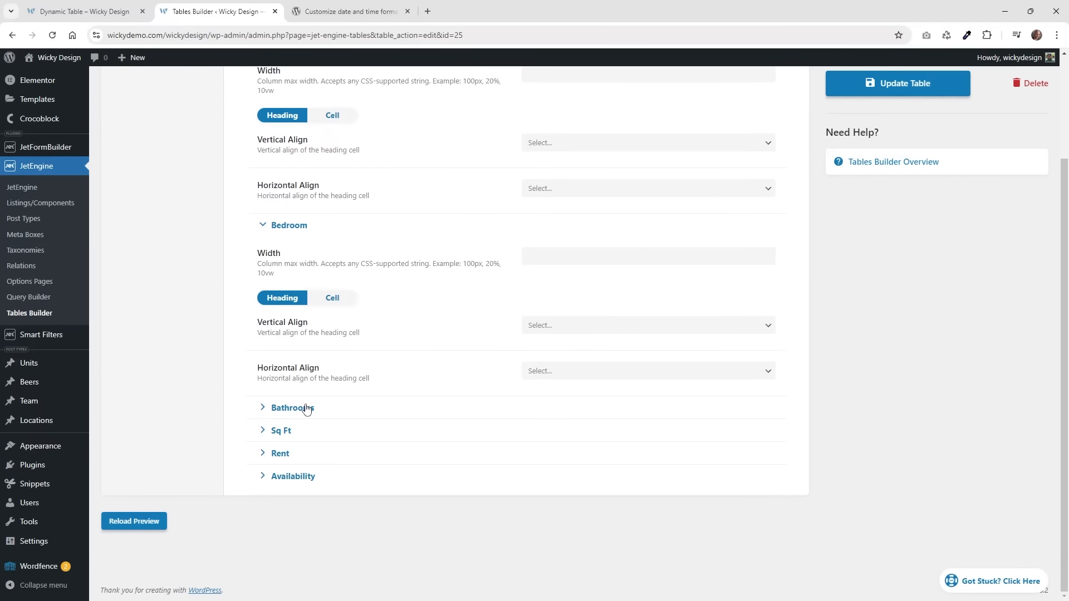
left_click(307, 409)
scroll(365, 399, "down", 2)
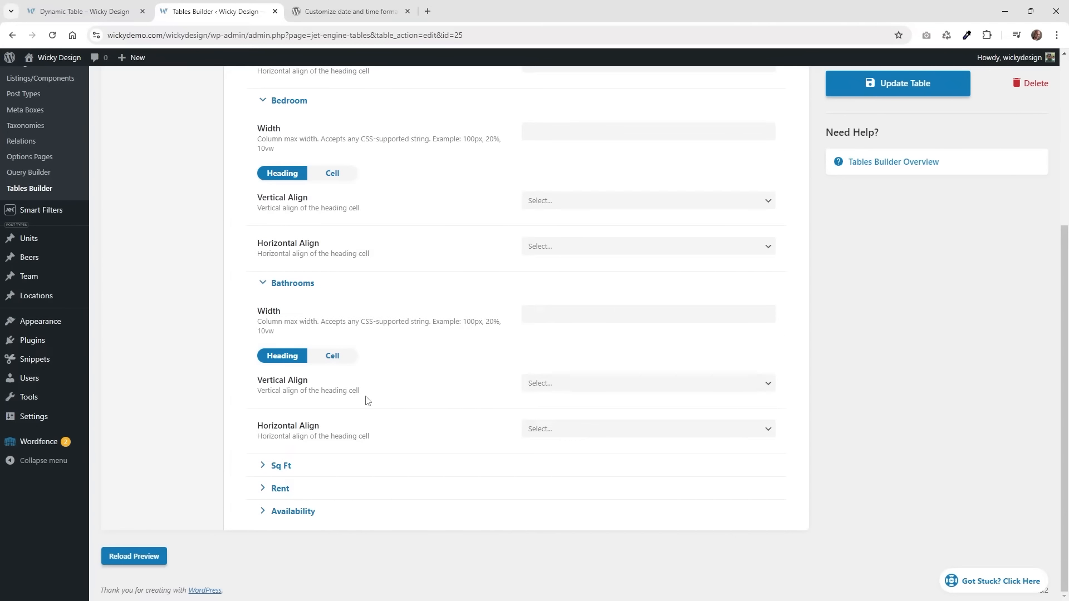
left_click(308, 469)
scroll(306, 473, "down", 2)
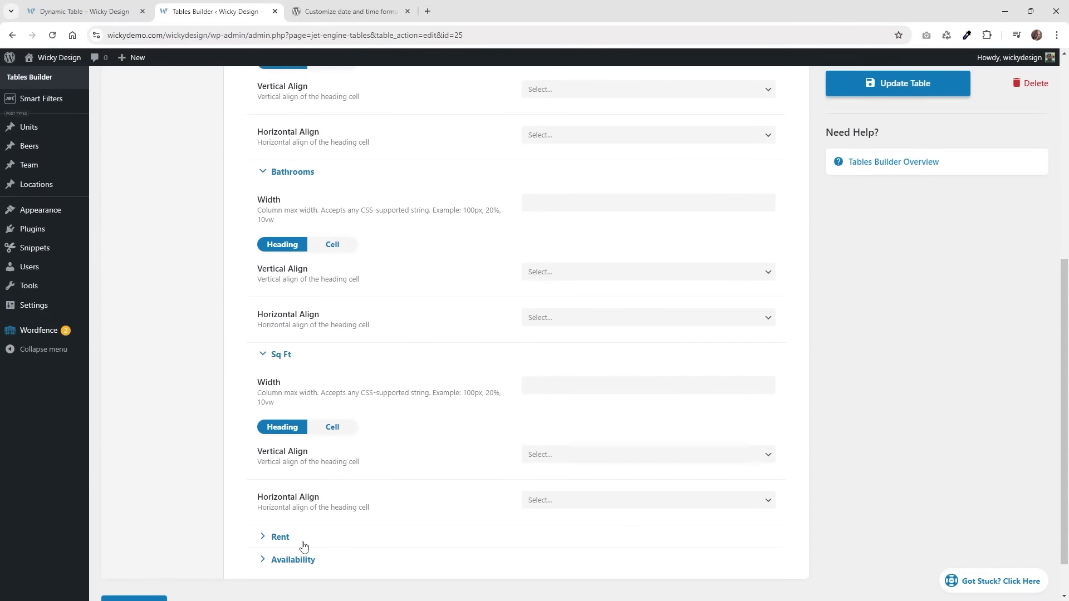
left_click(303, 547)
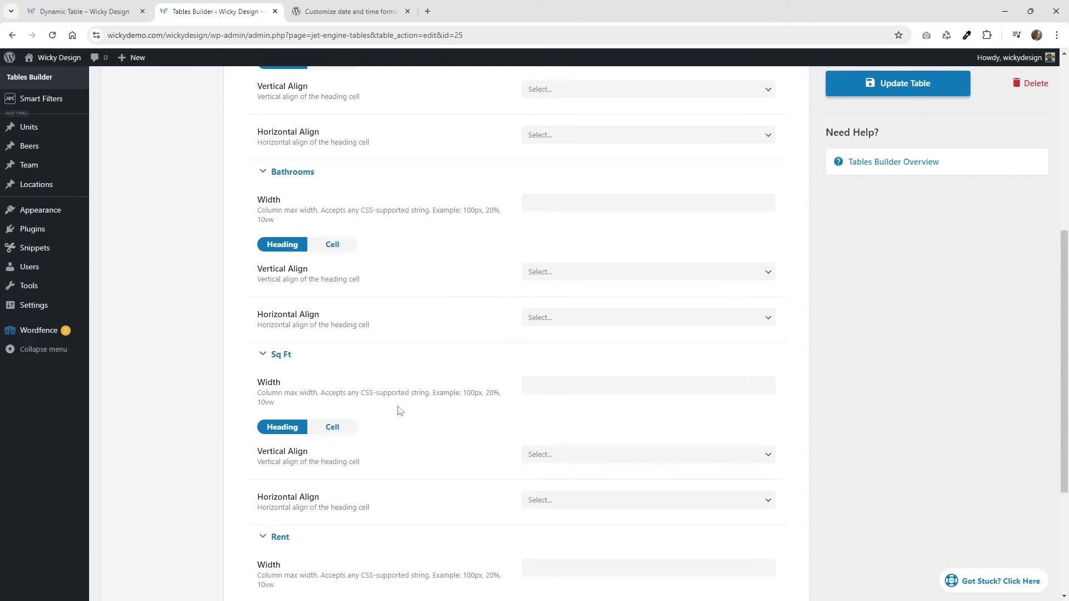
Point out the Sq Ft column's Width setting, compare it with the columns on the published Dynamic Table page, and return to the table styles.
left_click(557, 389)
left_click(111, 11)
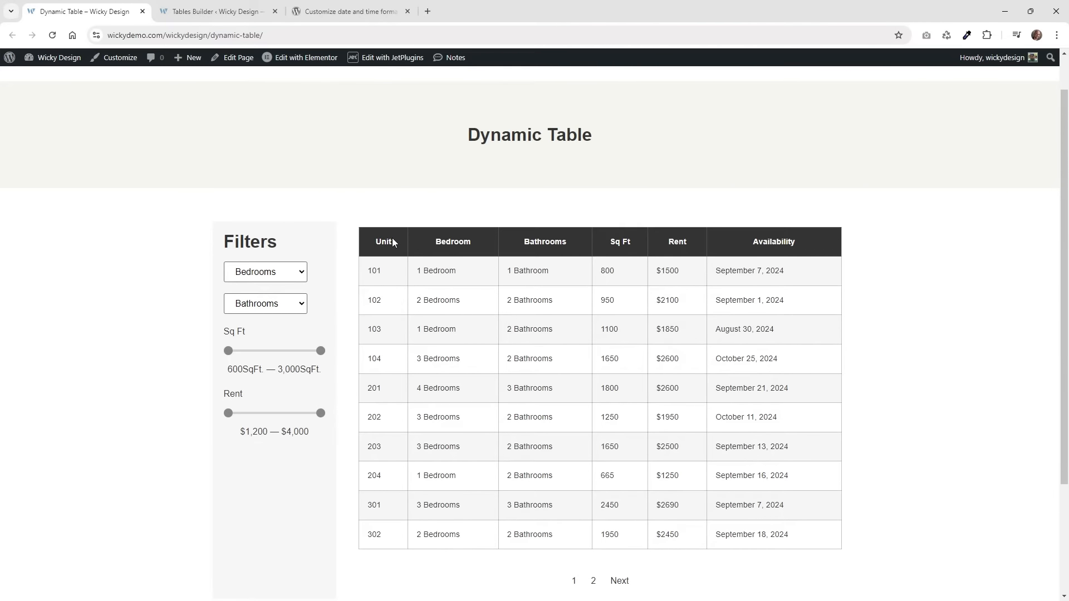
left_click(223, 10)
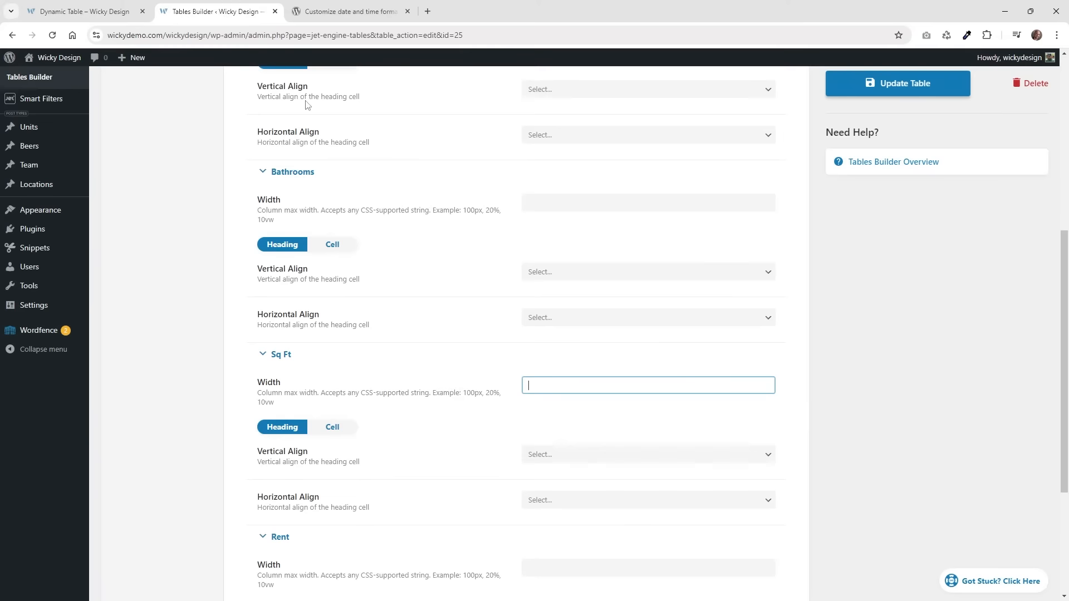
In Elementor, search the widgets for "dynam" to locate Dynamic Table, and open the settings of the table widget already on the page.
scroll(454, 374, "up", 7)
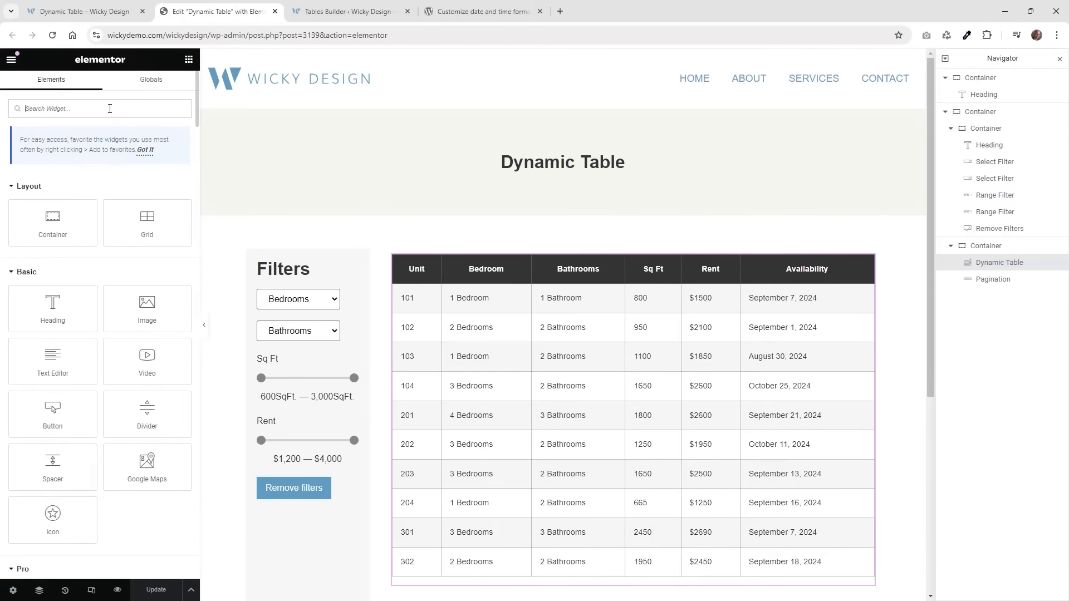
left_click(109, 108)
type("dynam")
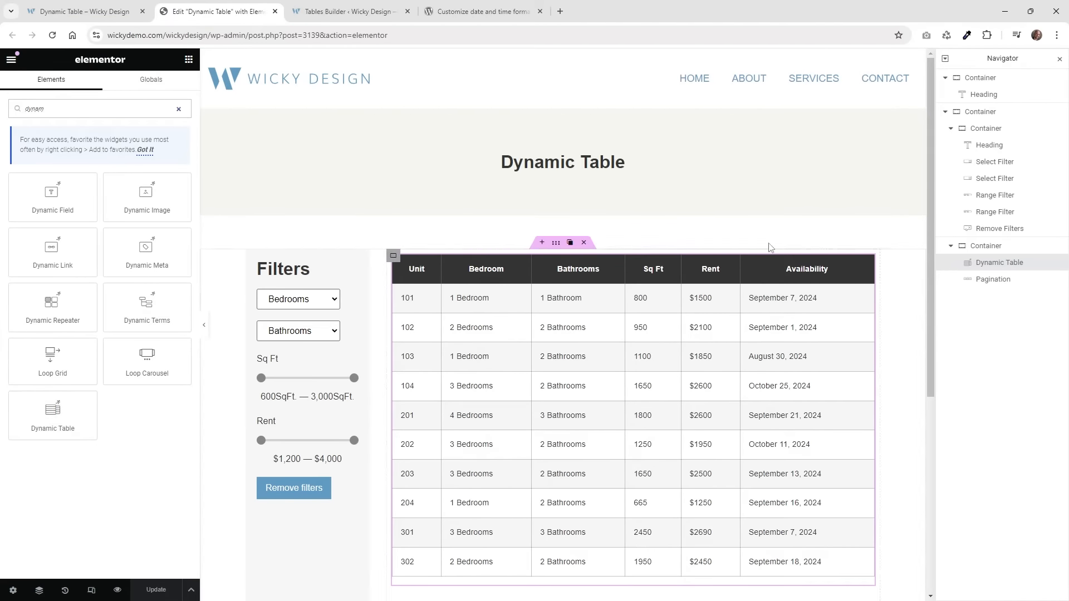
left_click(869, 261)
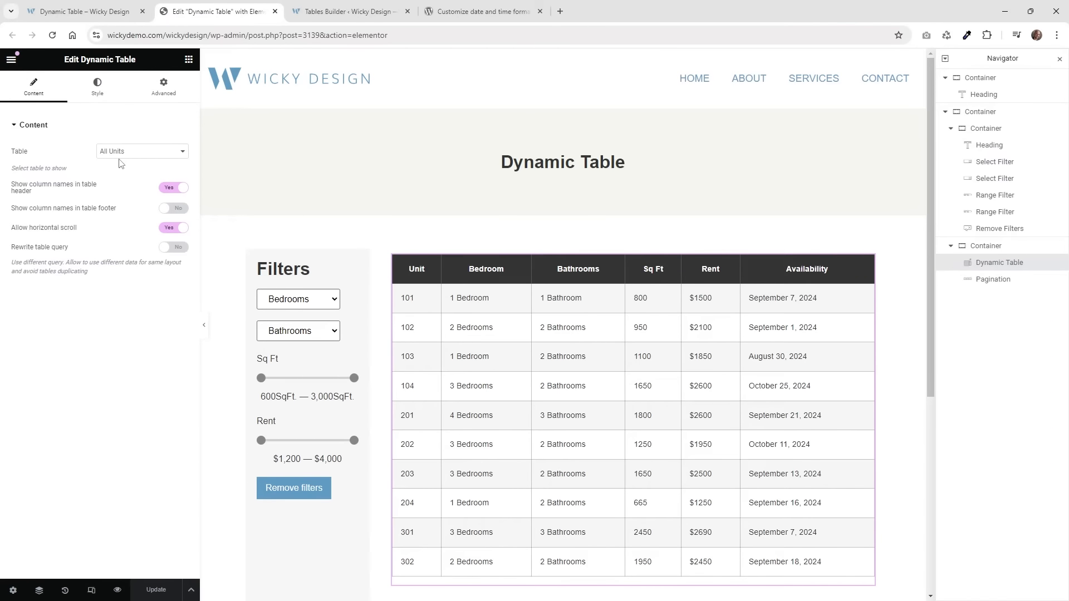
Check the table's name in the JetEngine tables list, and set the Dynamic Table widget's Table to All Units.
left_click(362, 11)
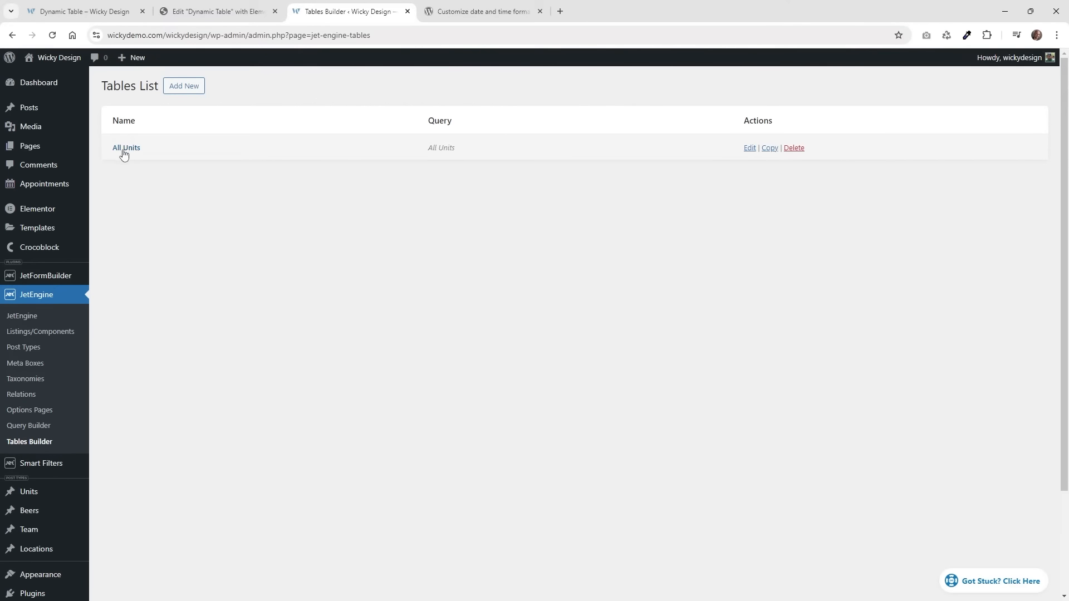
left_click(227, 11)
left_click(134, 151)
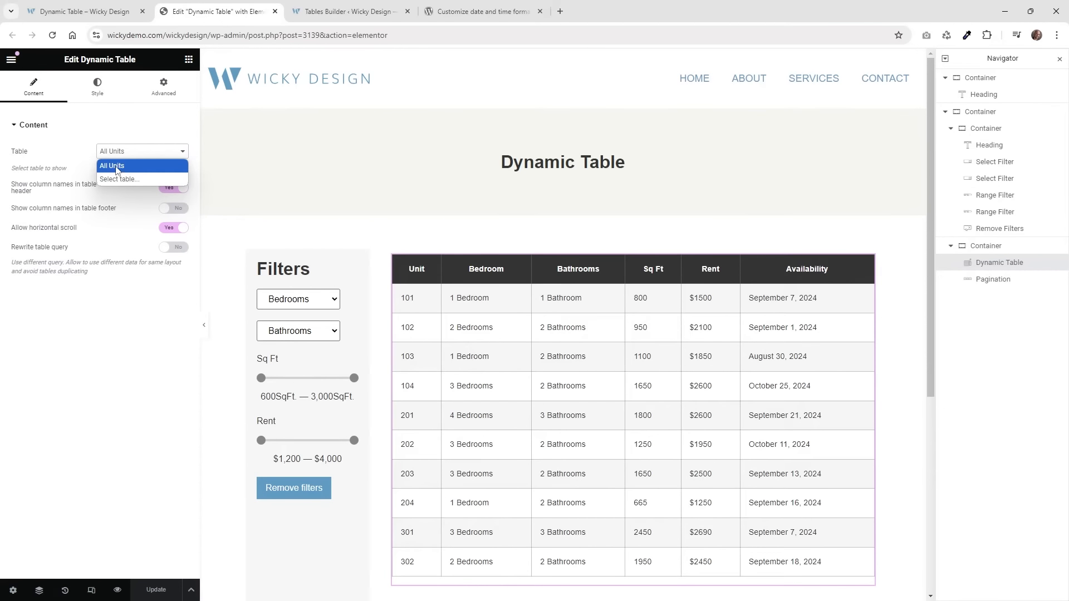
left_click(116, 166)
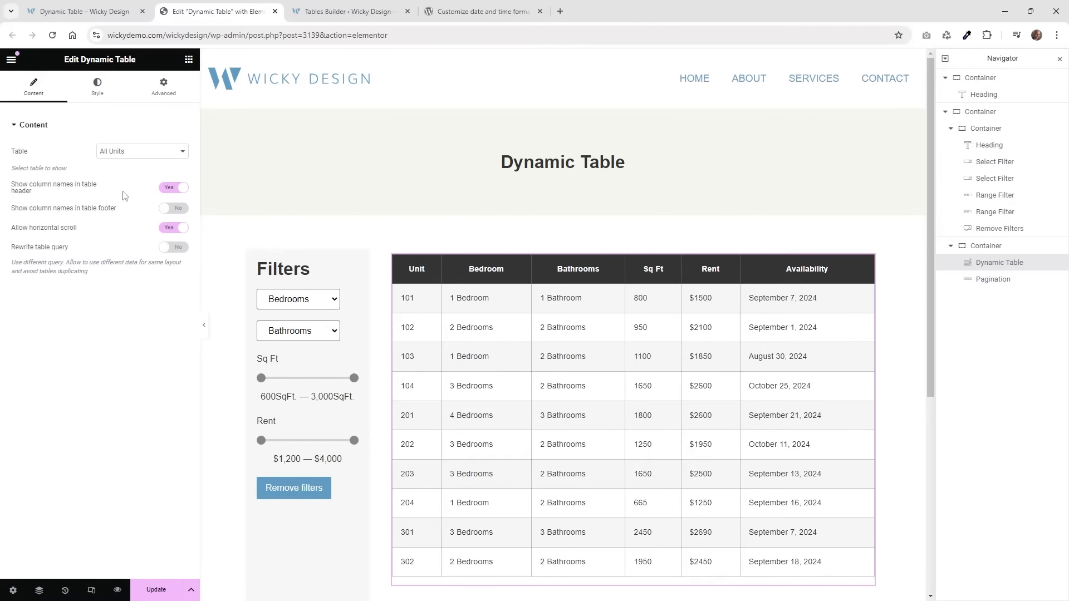
Try the table with column names hidden in the header and with column names shown in the footer, restoring both settings.
left_click(177, 190)
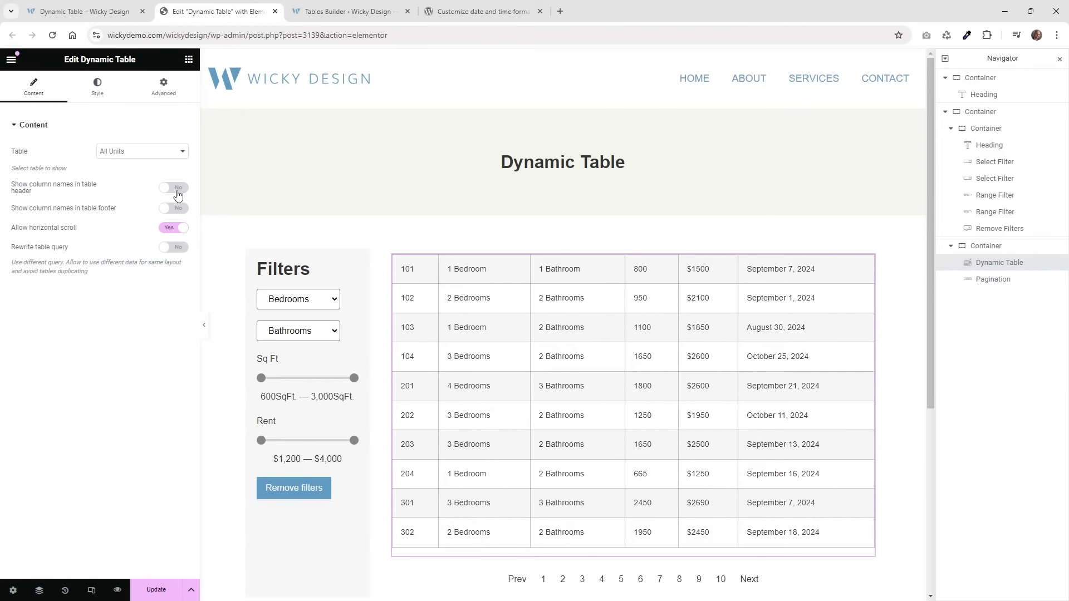
left_click(177, 190)
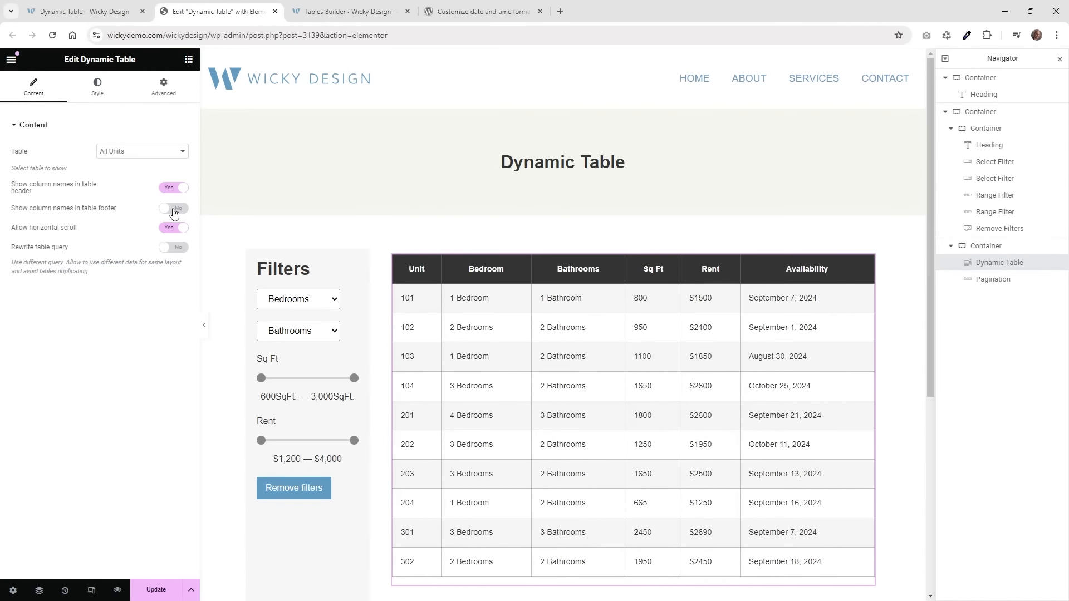
left_click(174, 211)
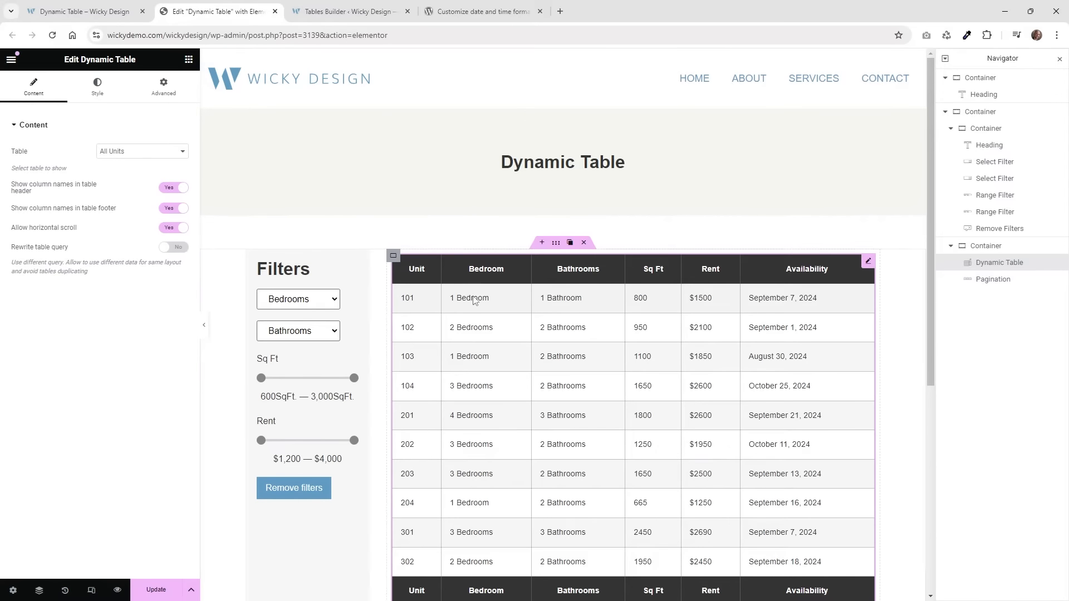
scroll(478, 301, "down", 2)
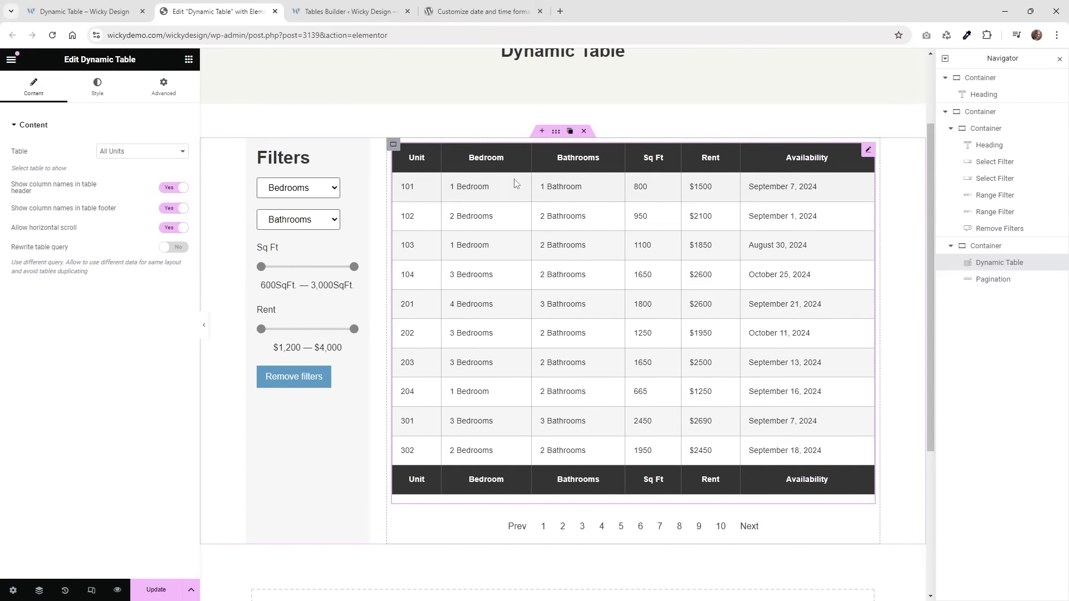
left_click(174, 208)
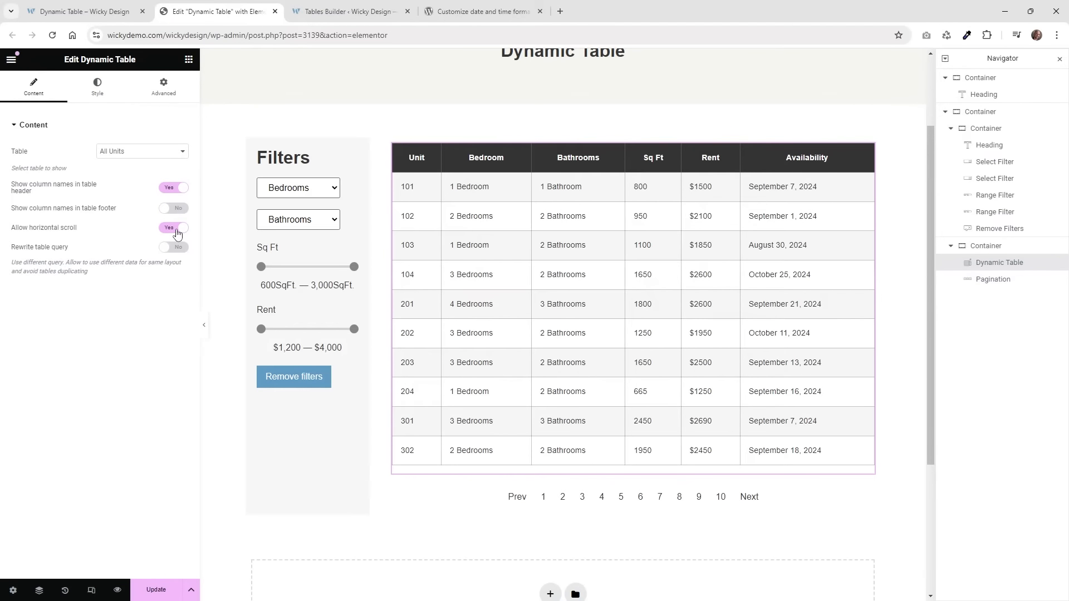
Preview the page at mobile size and compare the table with Allow horizontal scroll disabled and enabled, leaving it enabled.
left_click(176, 228)
left_click(177, 229)
left_click(91, 589)
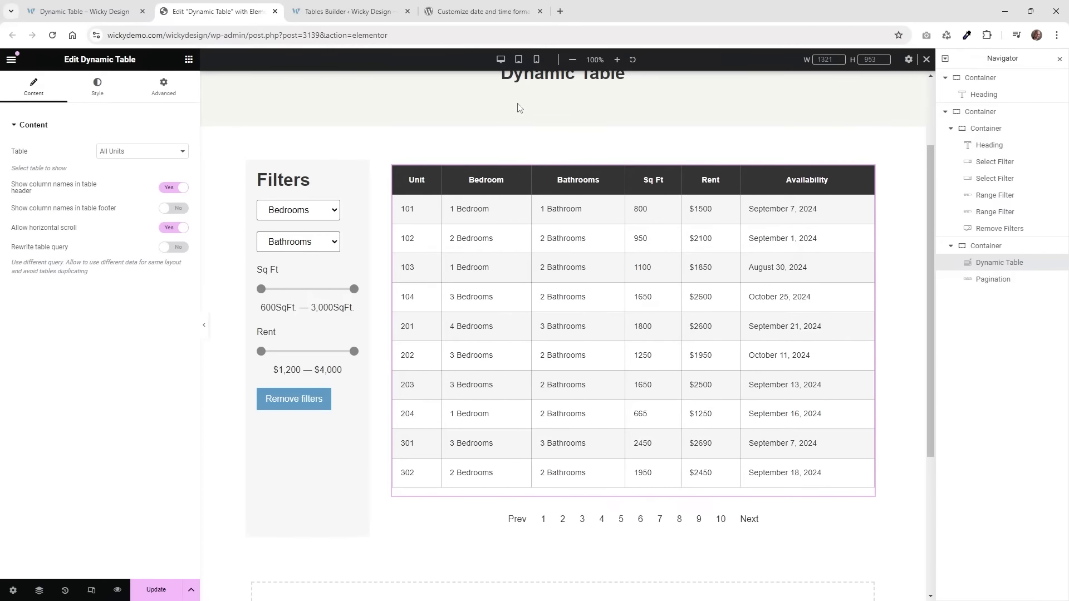
left_click(537, 59)
scroll(617, 347, "down", 2)
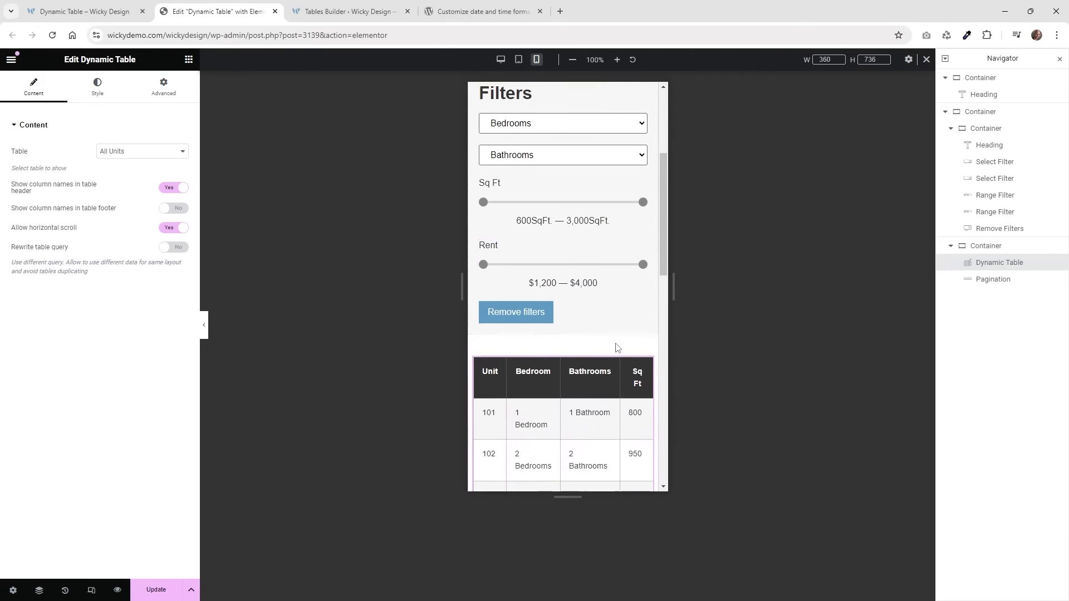
scroll(617, 348, "down", 10)
left_click_drag(563, 366, 606, 372)
left_click(181, 229)
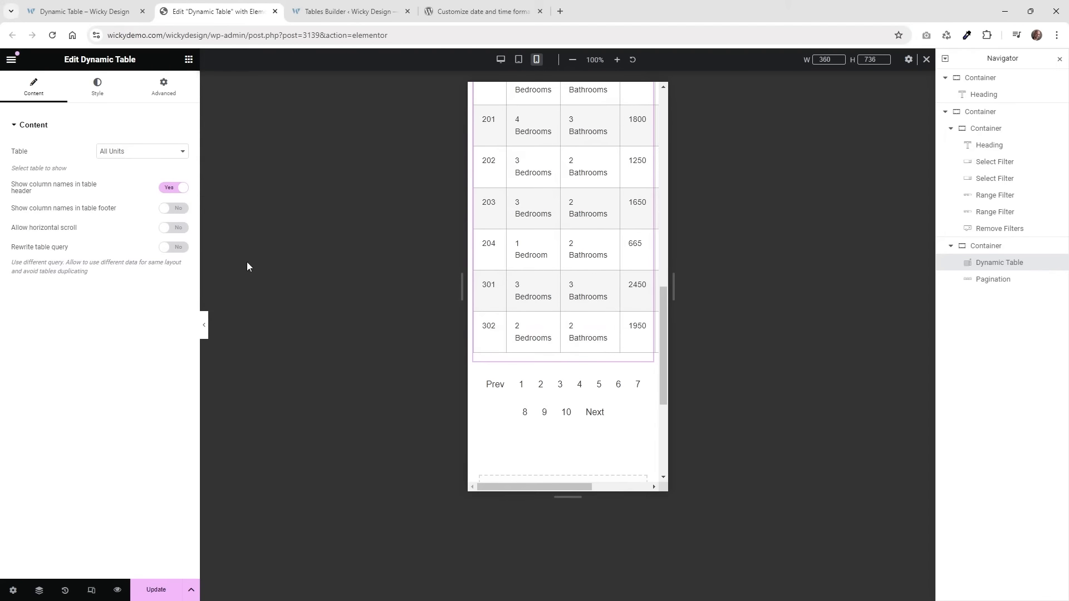
left_click(176, 228)
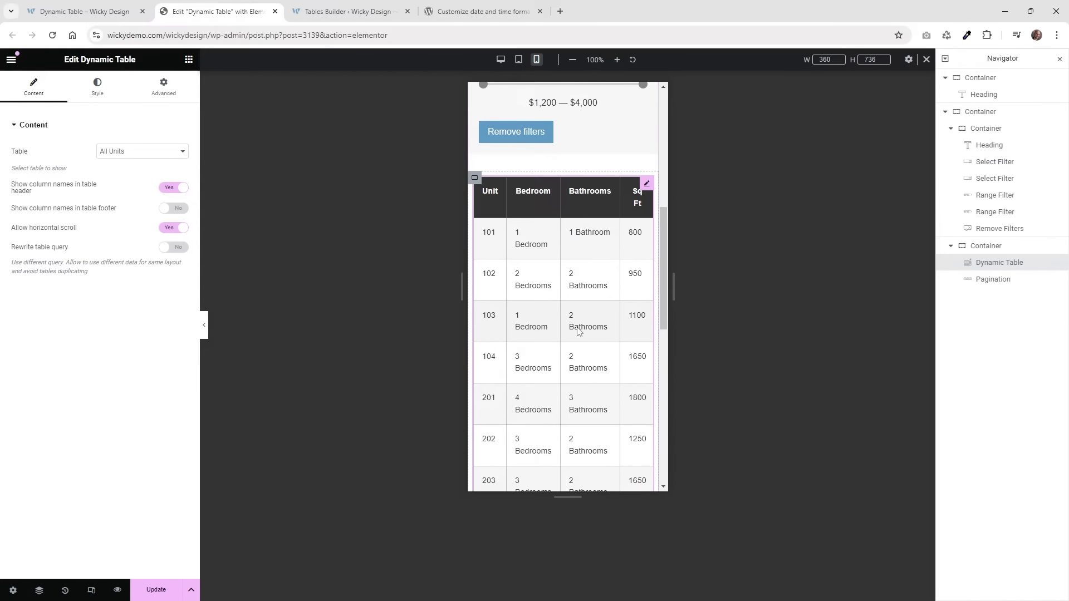
scroll(579, 332, "down", 2)
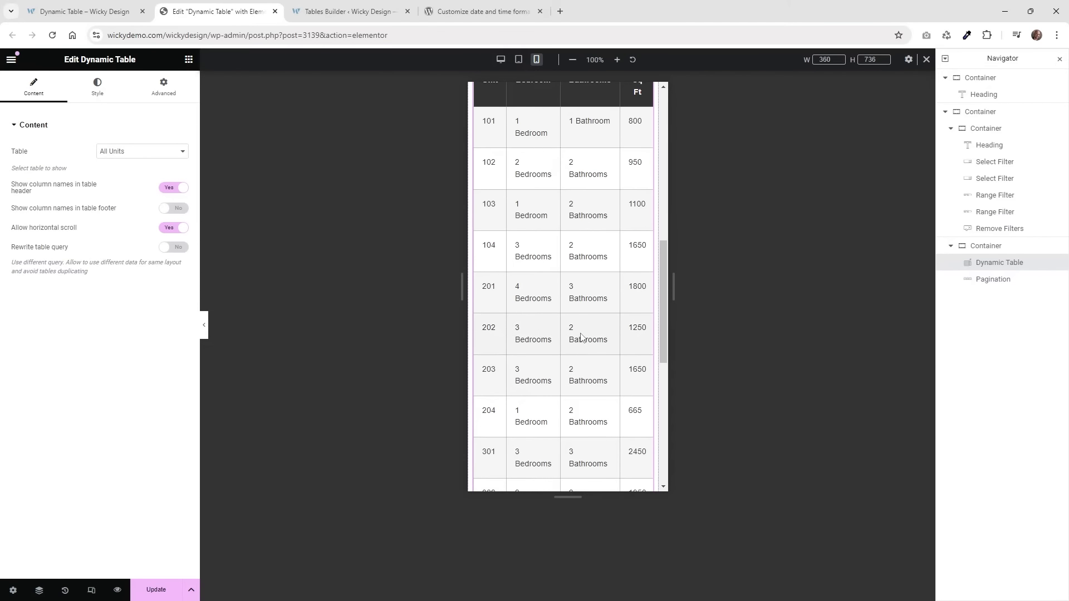
Try the Rewrite table query option, look through the queries offered under New Query, and disable it again.
left_click(176, 249)
left_click(137, 294)
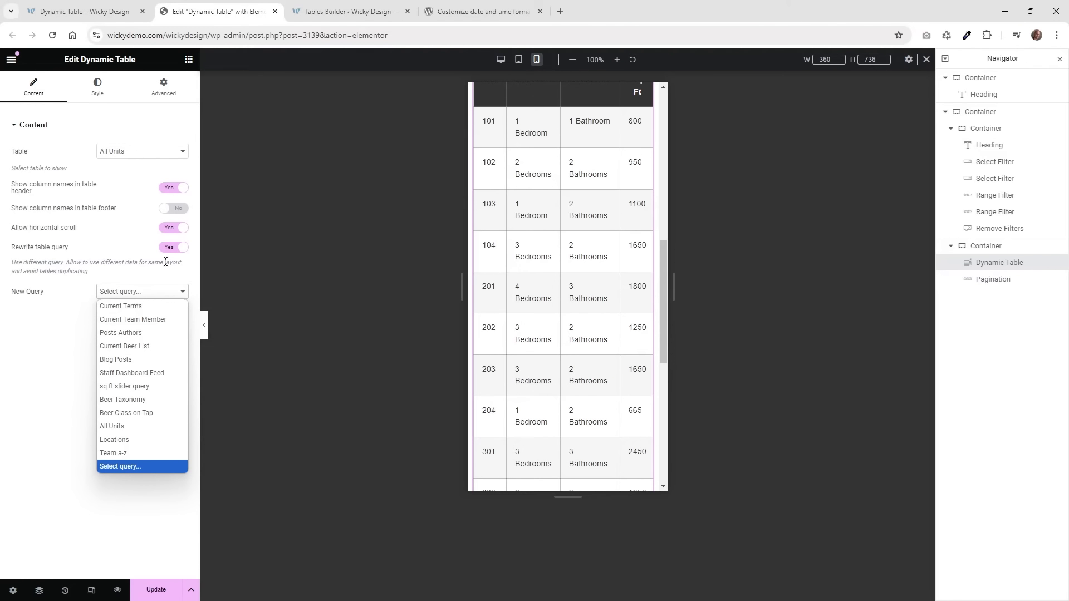
left_click(173, 247)
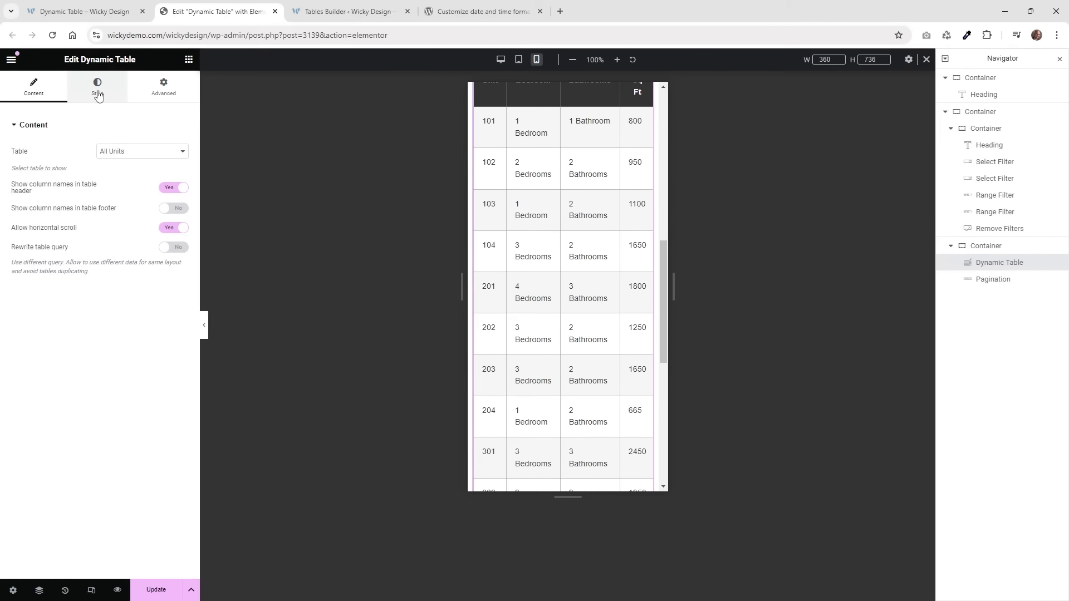
Return to the desktop preview and examine the Dynamic Table's General, Headers and Body style settings.
left_click(501, 59)
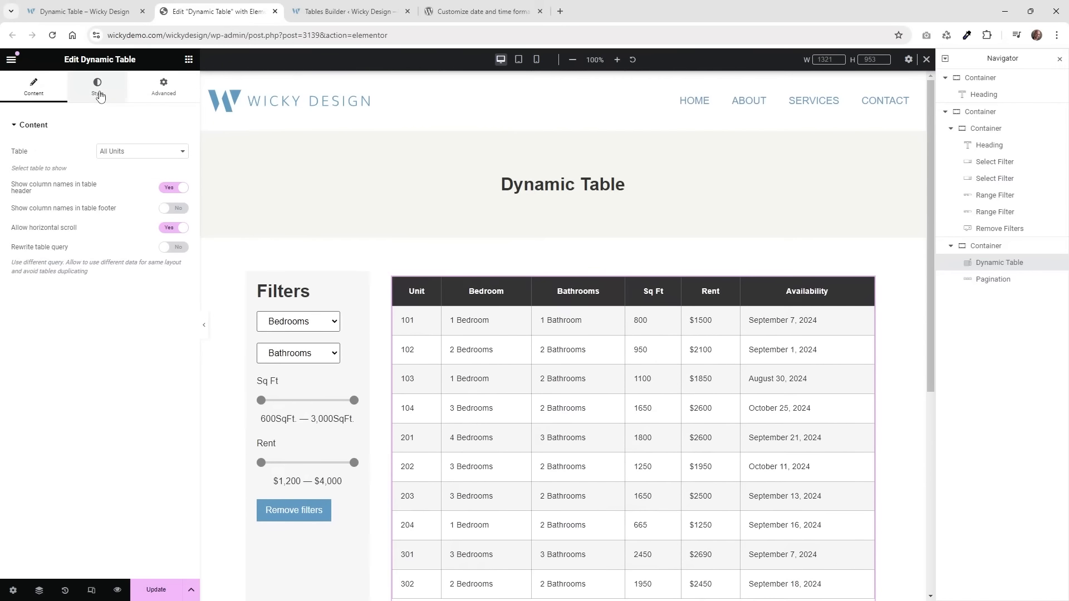
left_click(97, 87)
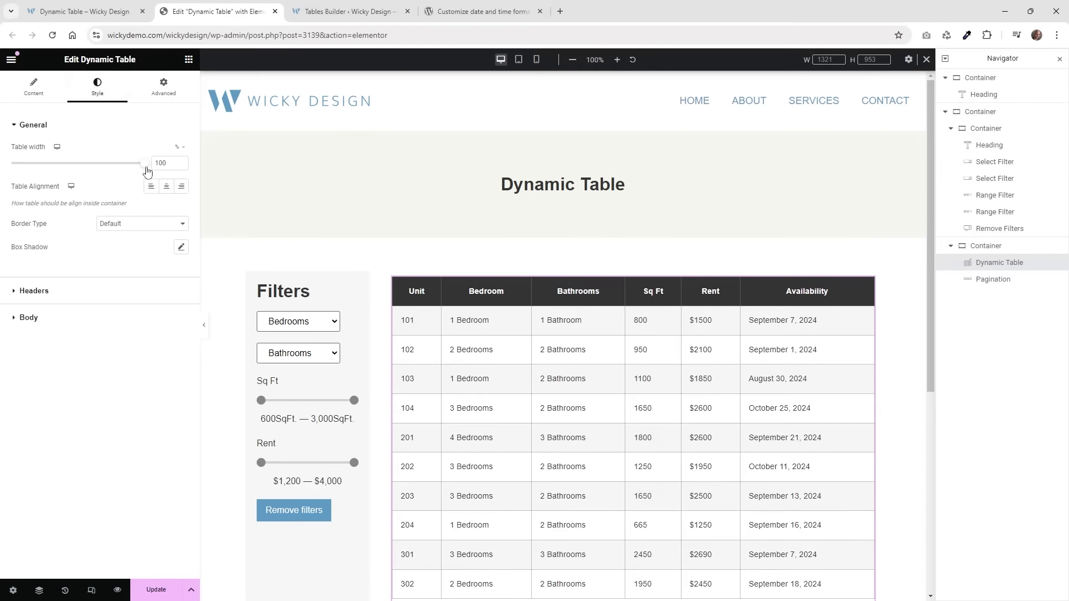
mouse_move(147, 170)
left_mouse_down()
mouse_move(106, 165)
mouse_move(131, 164)
mouse_move(124, 177)
mouse_move(103, 176)
mouse_move(154, 167)
left_mouse_up()
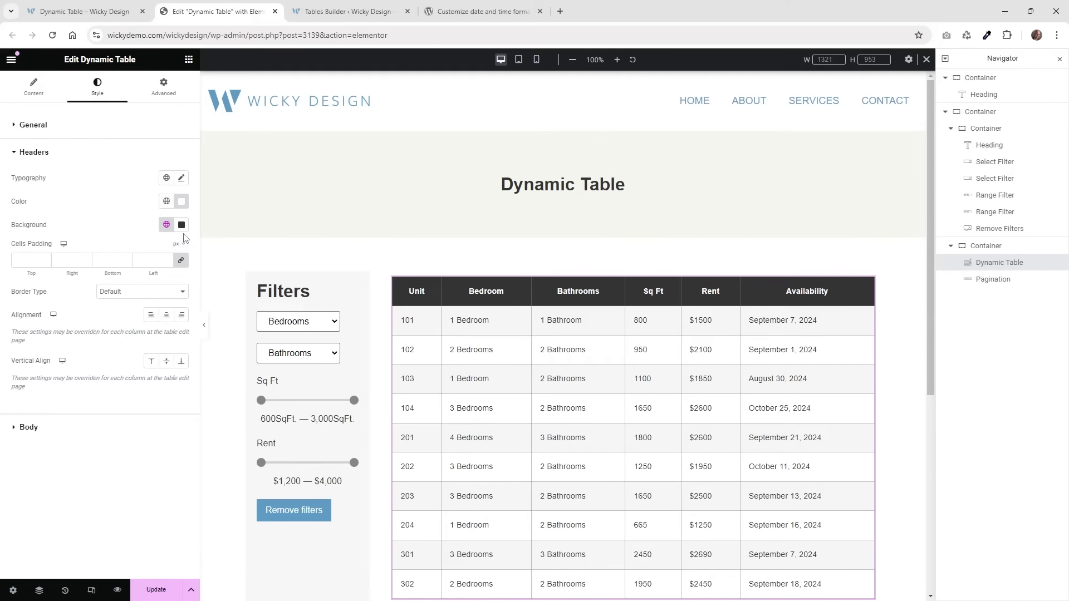
left_click(82, 428)
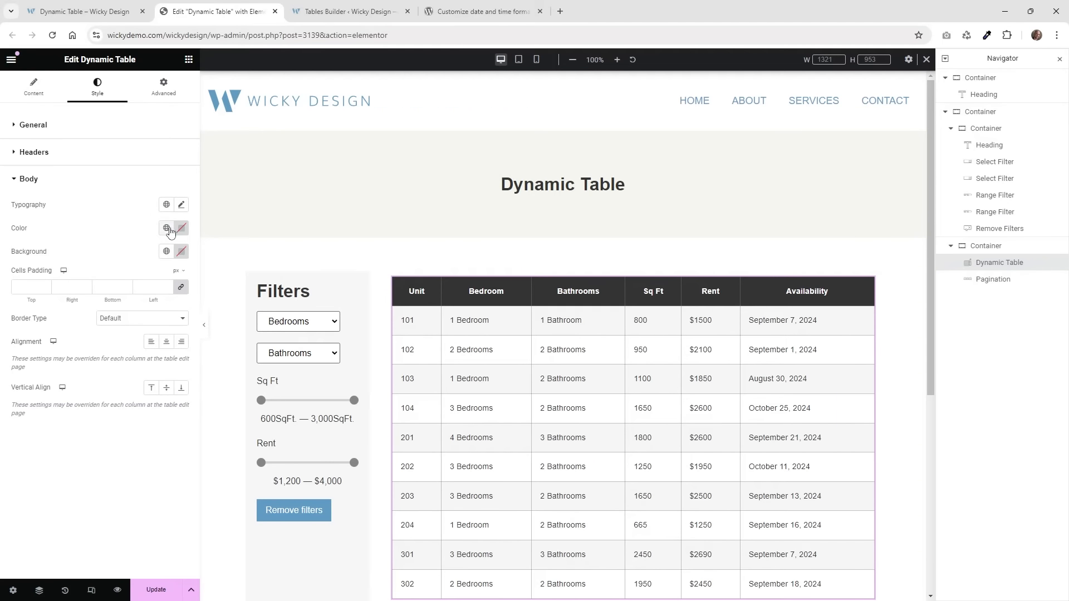
Try #EEEEEE as the Body background colour of the table, and reset the colour.
left_click(181, 254)
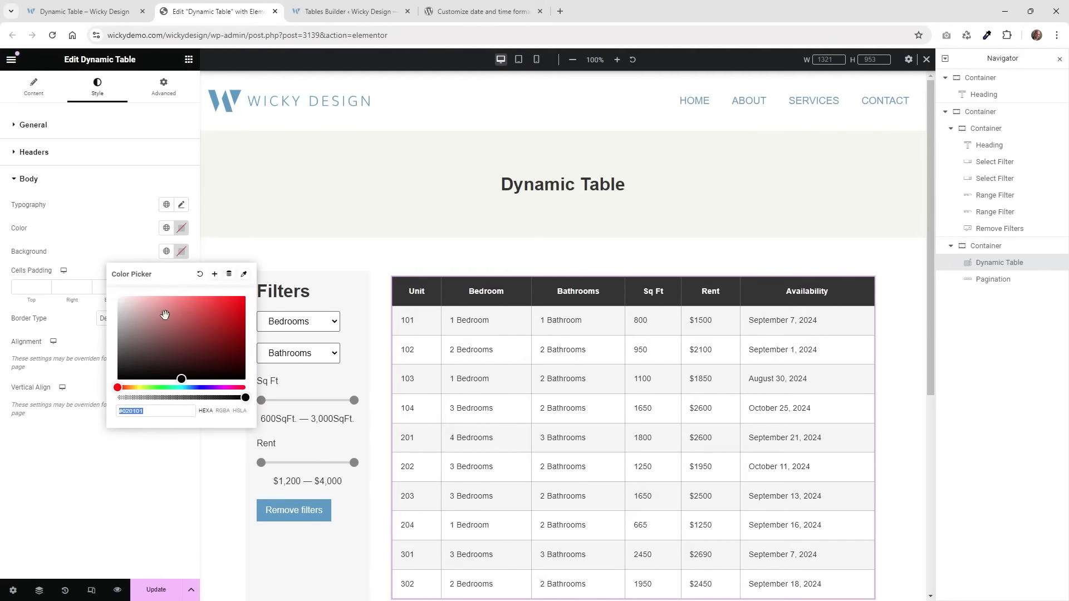
left_click_drag(119, 301, 106, 301)
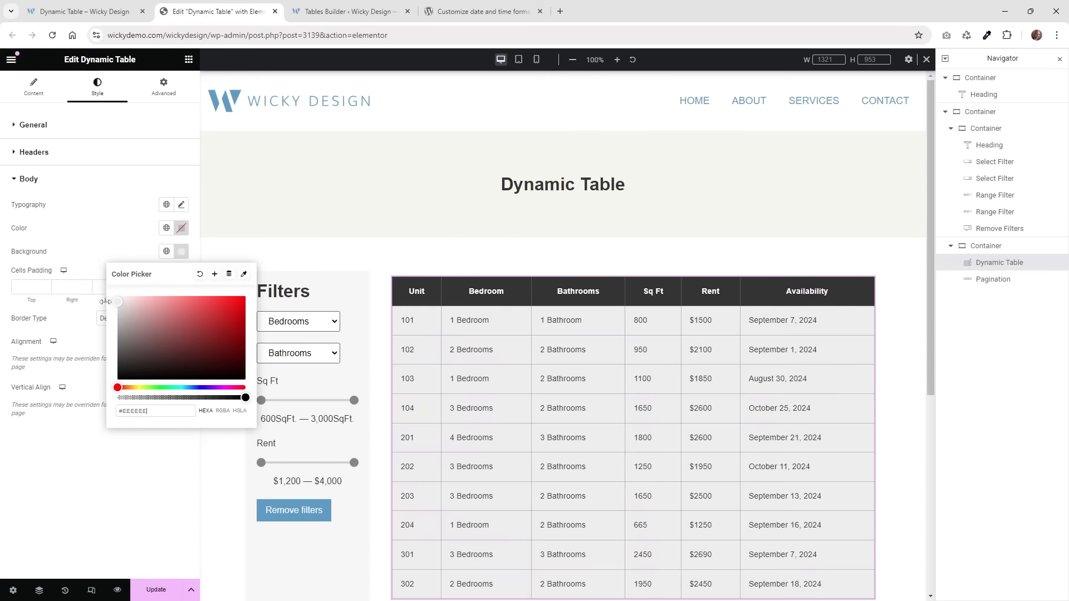
left_click(201, 274)
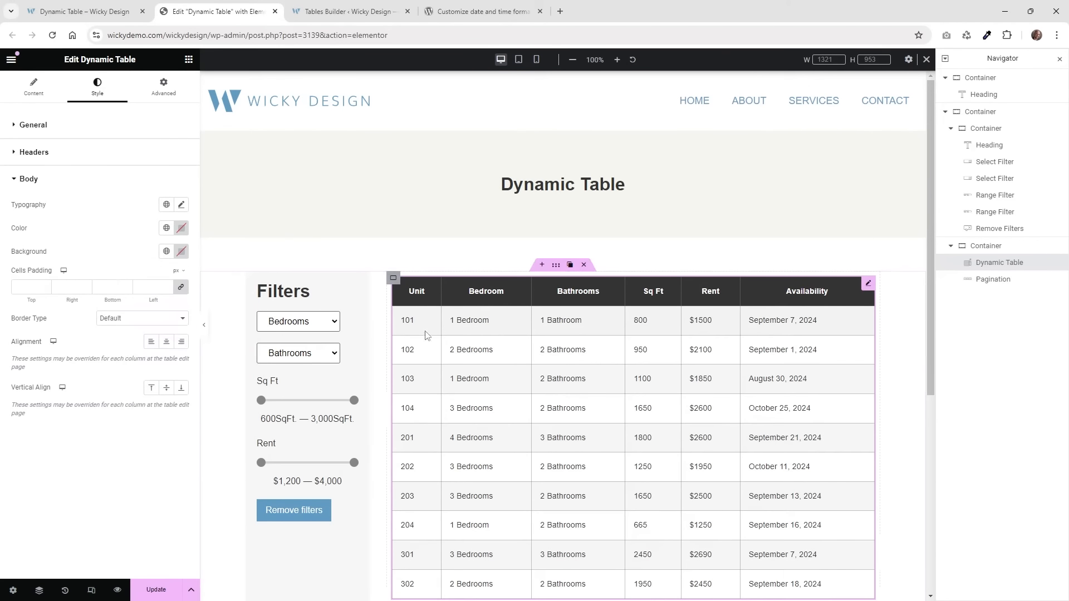
Compare the pagination under the table in the Elementor editor and on the published Dynamic Table page, returning to the Units list.
scroll(475, 336, "down", 1)
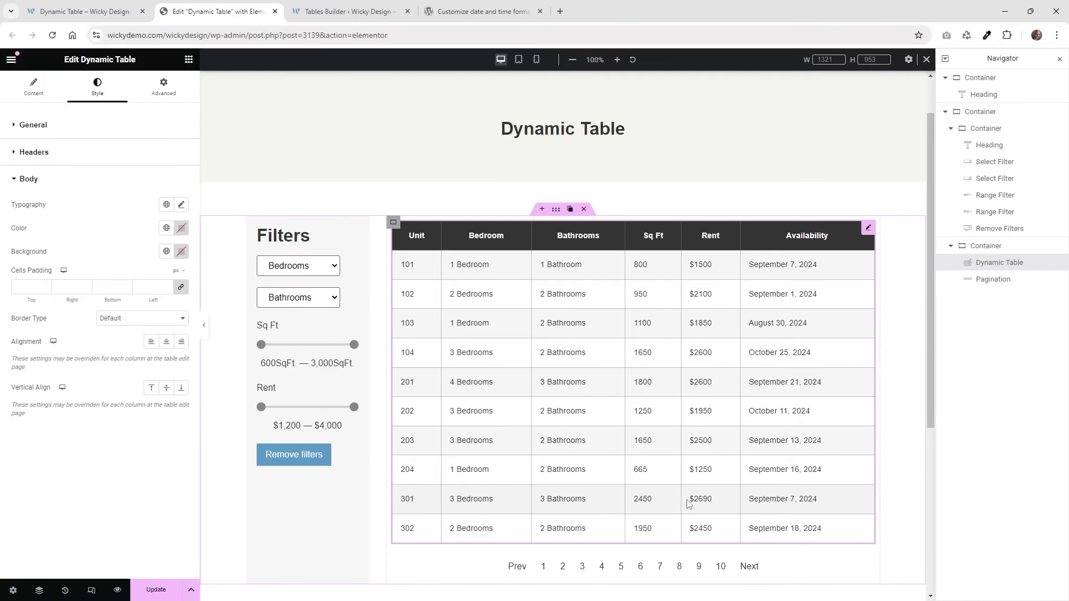
scroll(745, 480, "down", 2)
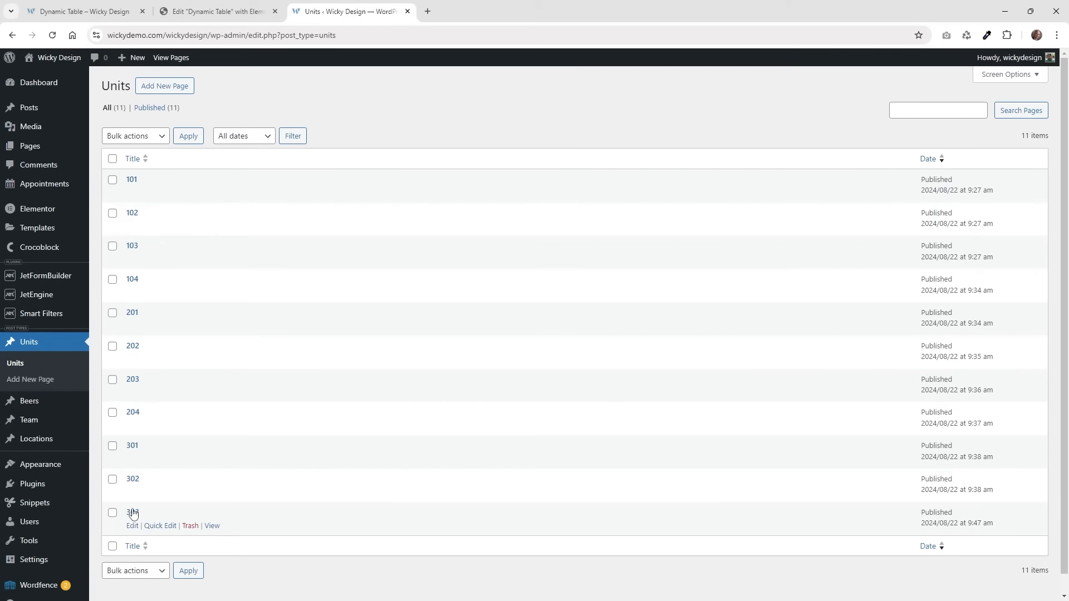
left_click(119, 4)
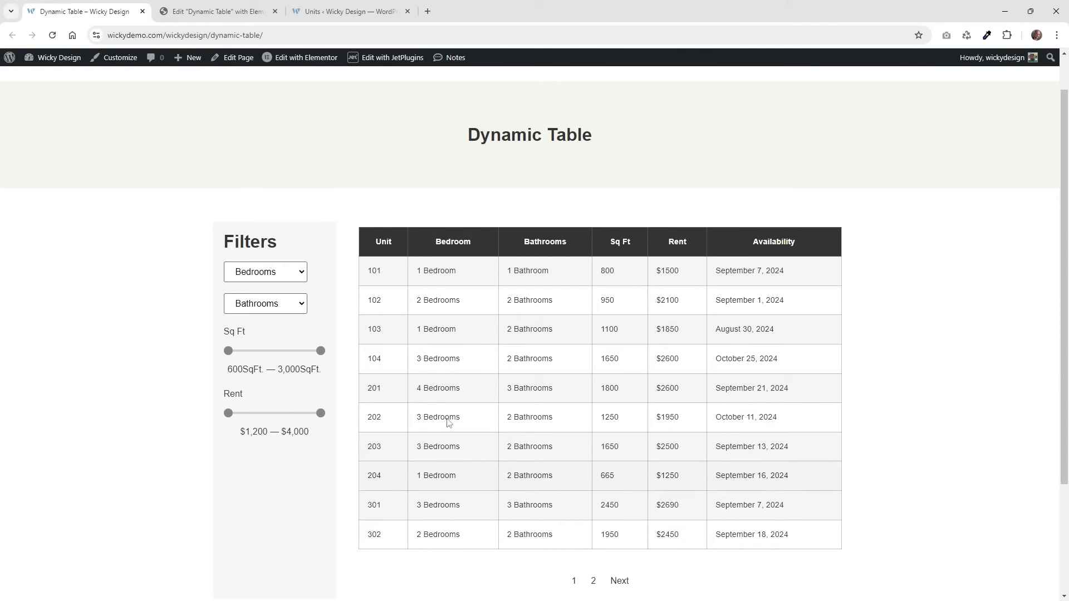
left_click(253, 4)
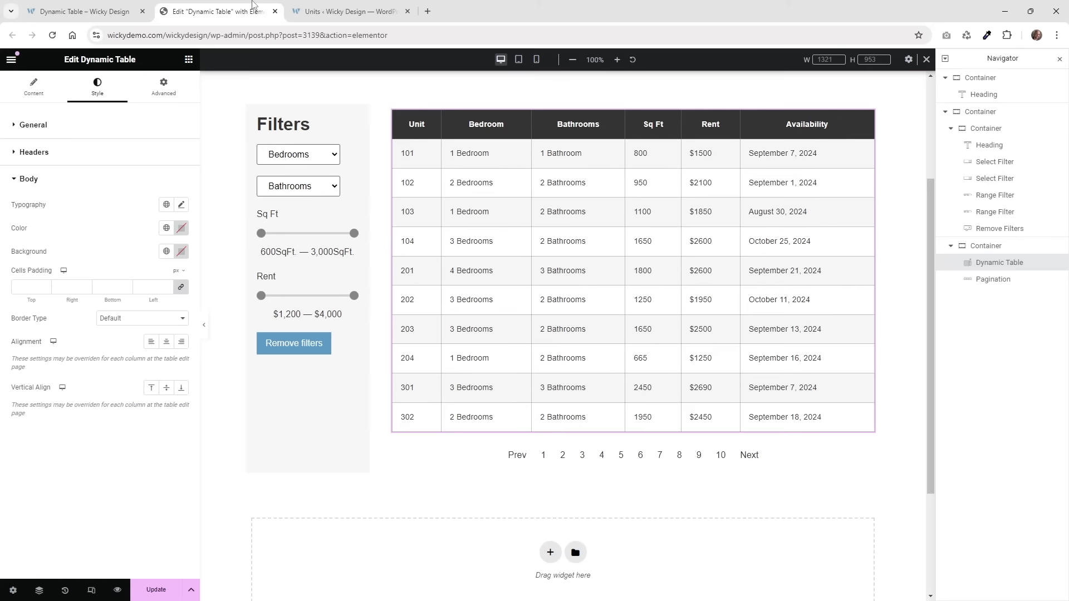
left_click(329, 5)
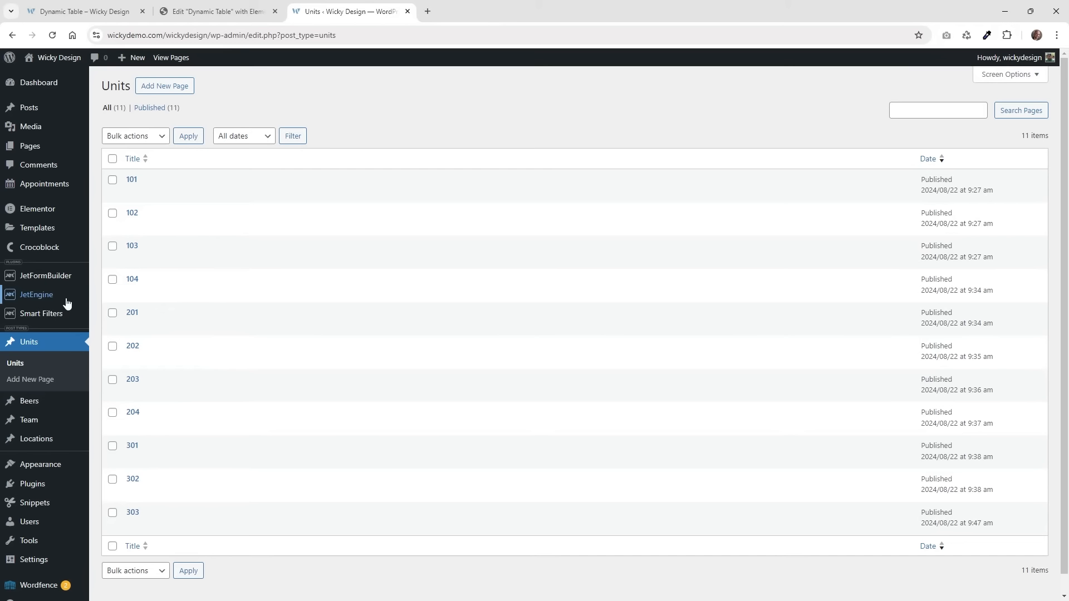
Open the Units posts query in JetEngine's Query Builder, set its Posts Per Page to -1, and update the query.
mouse_move(72, 295)
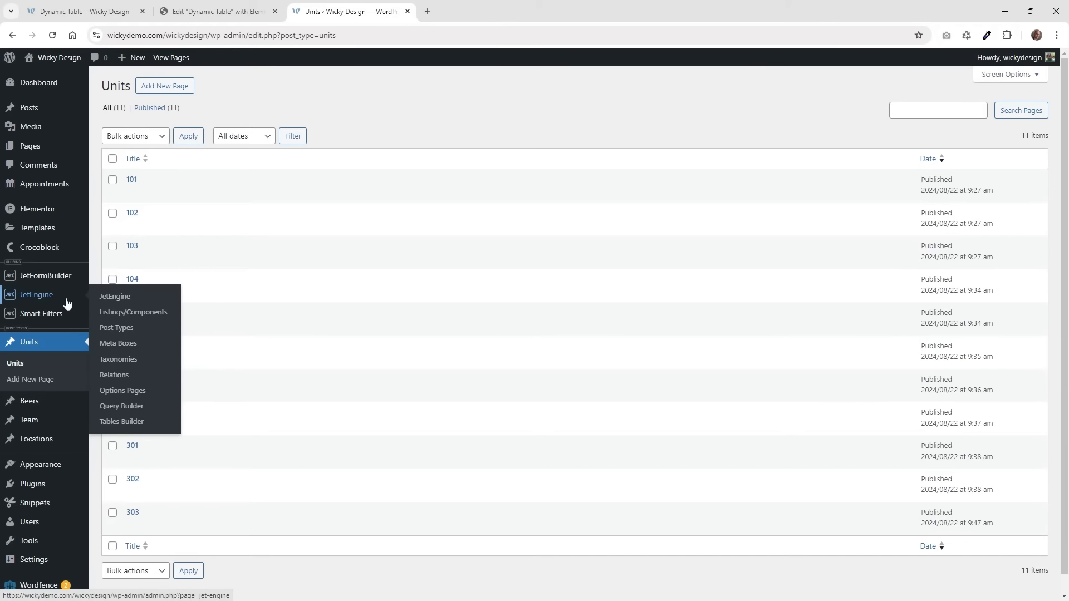
left_click(123, 413)
left_click(127, 297)
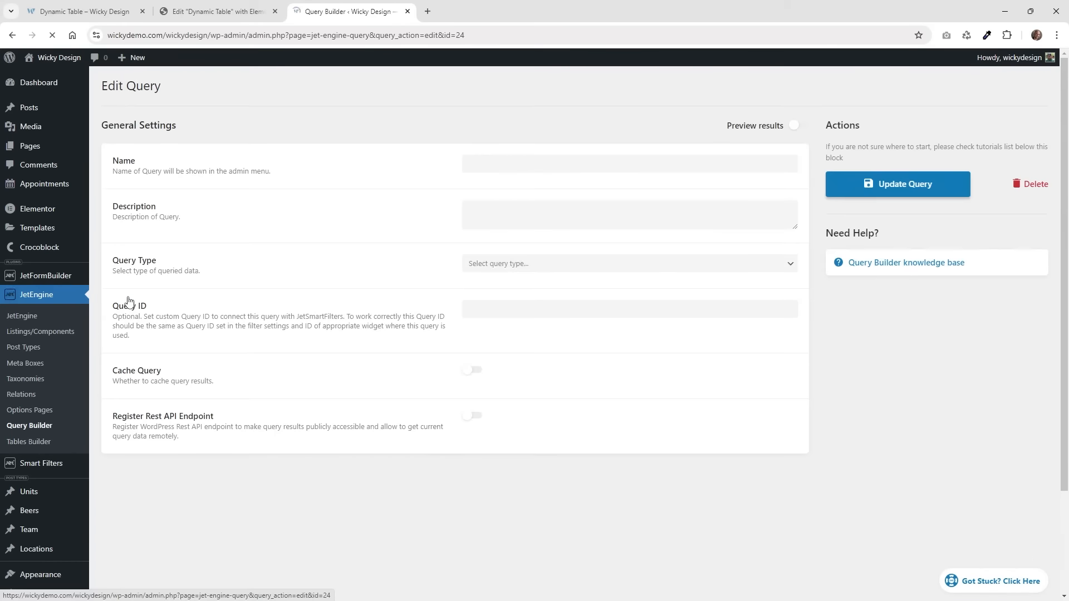
scroll(158, 384, "down", 5)
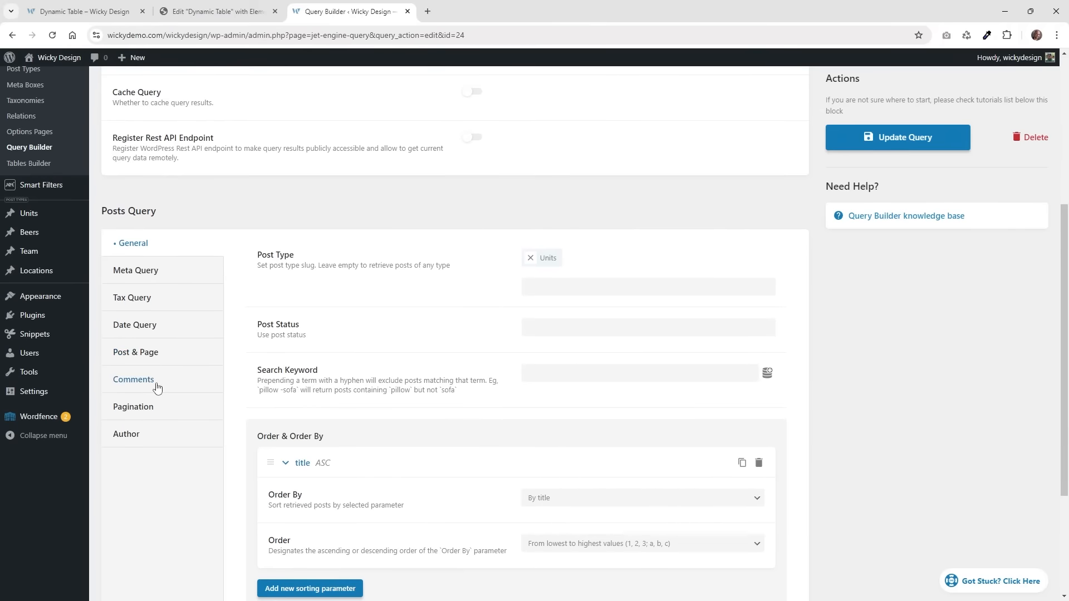
left_click(158, 409)
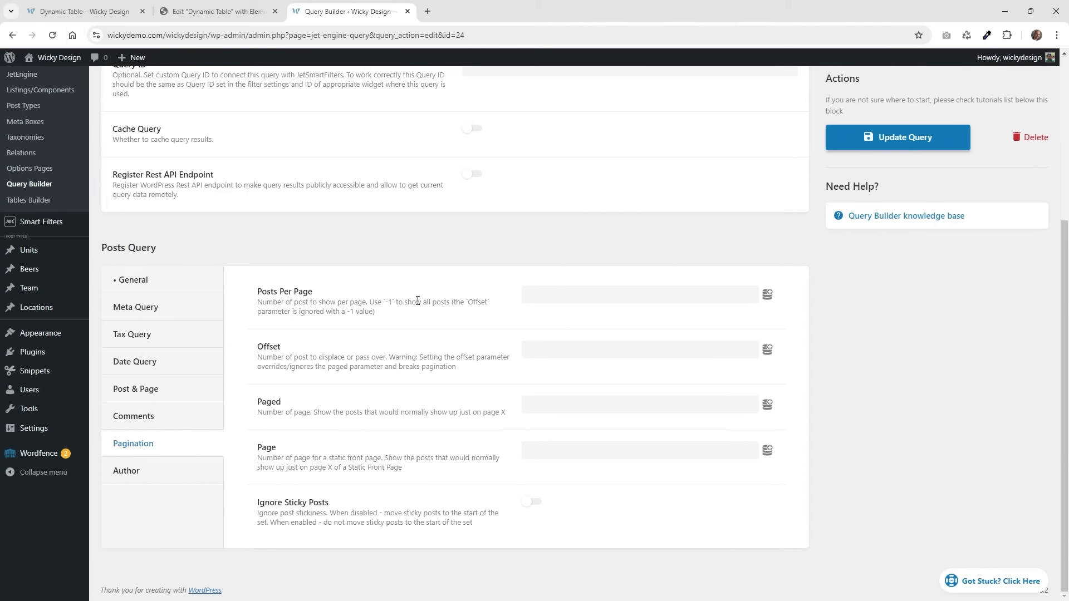
left_click(560, 293)
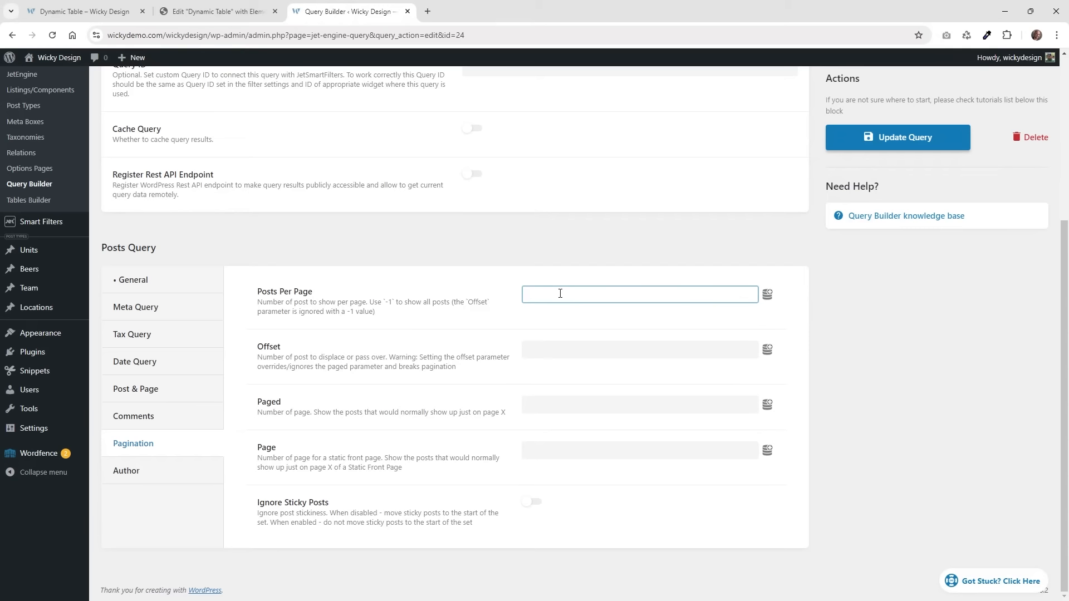
type("-1")
left_click(890, 137)
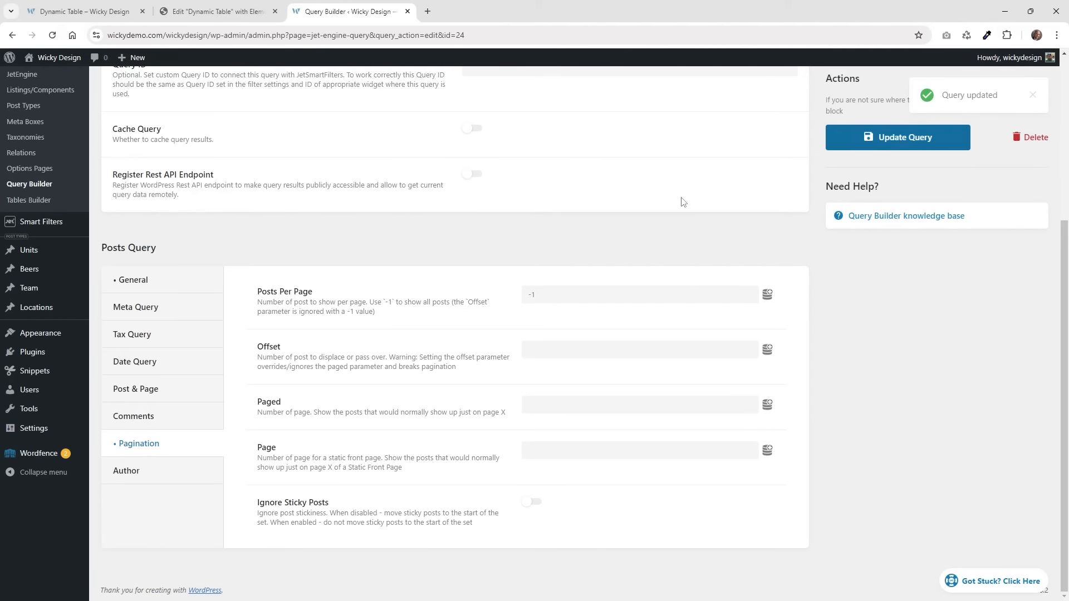
Reload the published Dynamic Table page and highlight unit 303 at the end of the table.
left_click(84, 11)
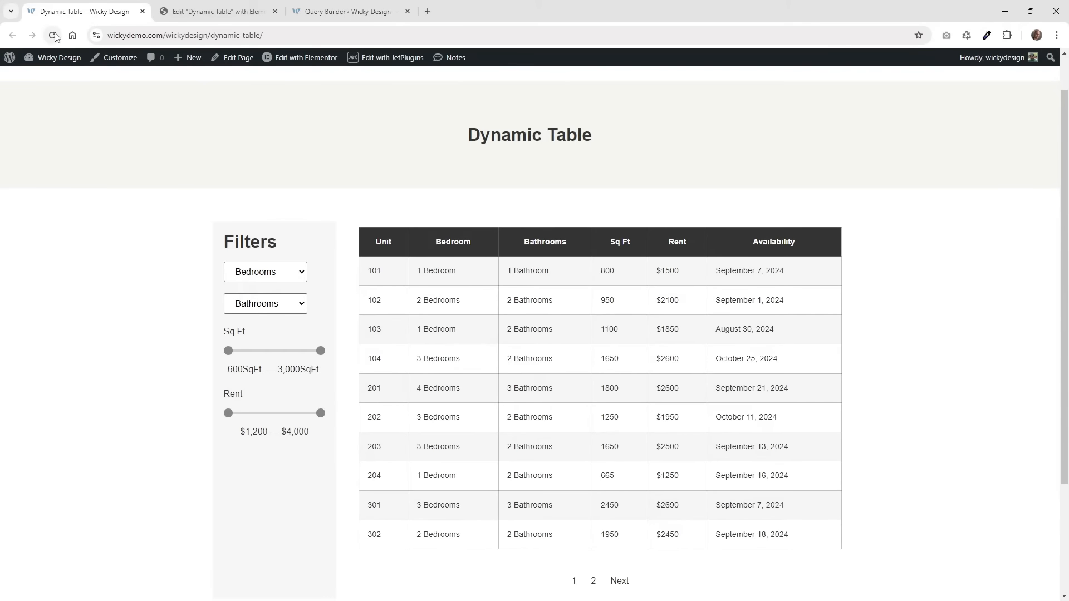
left_click(53, 35)
scroll(421, 474, "down", 2)
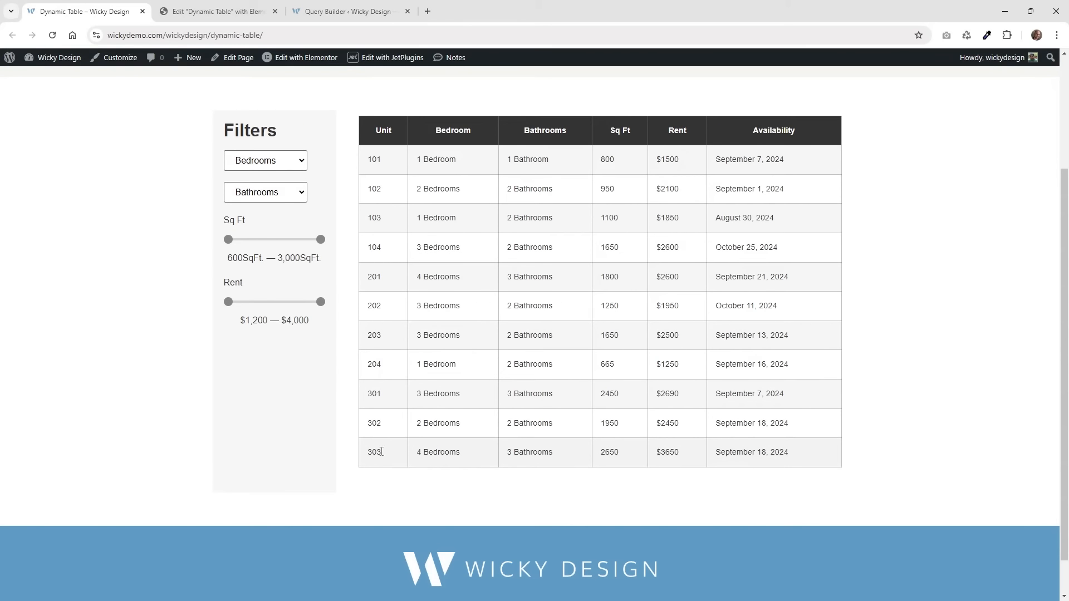
left_click_drag(383, 455, 368, 454)
In the Elementor editor, examine the Pagination widget's content, style and controls settings, keeping JetEngine Dynamic Table as its target.
key("ctrl+Tab")
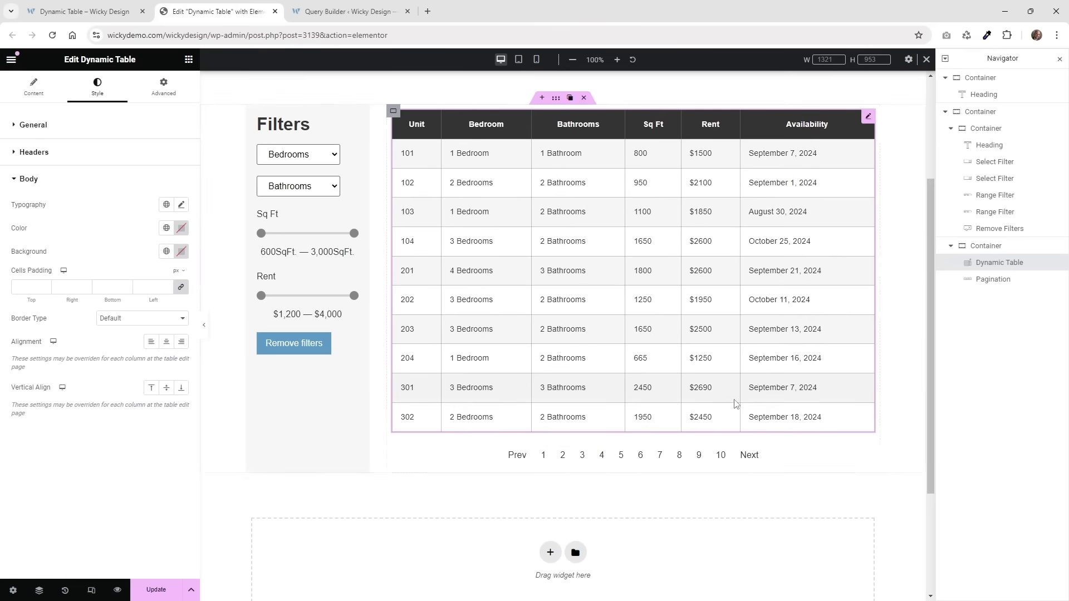
left_click(869, 452)
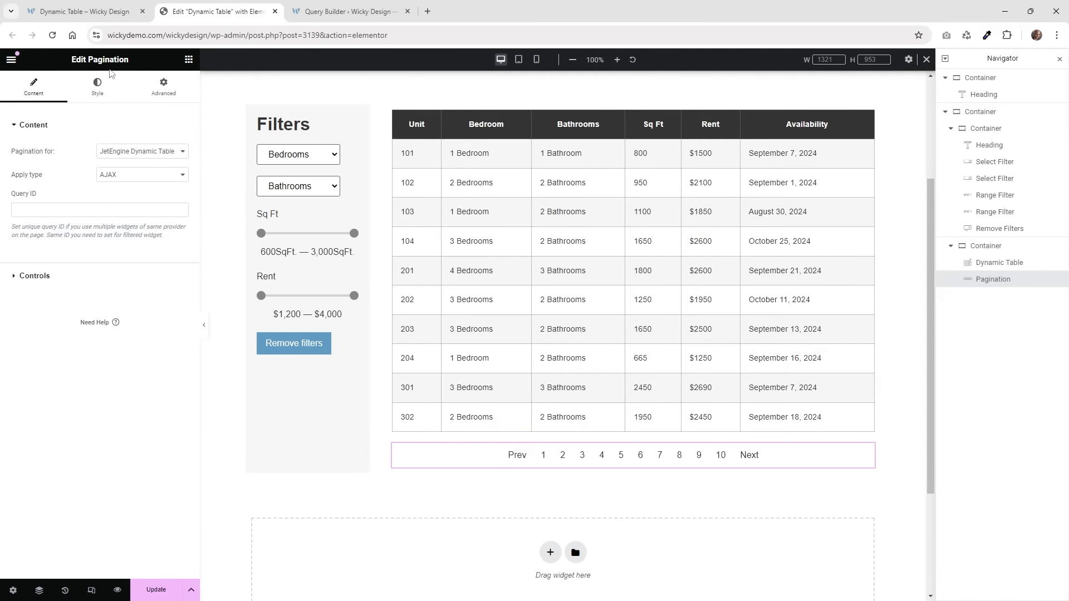
left_click(118, 153)
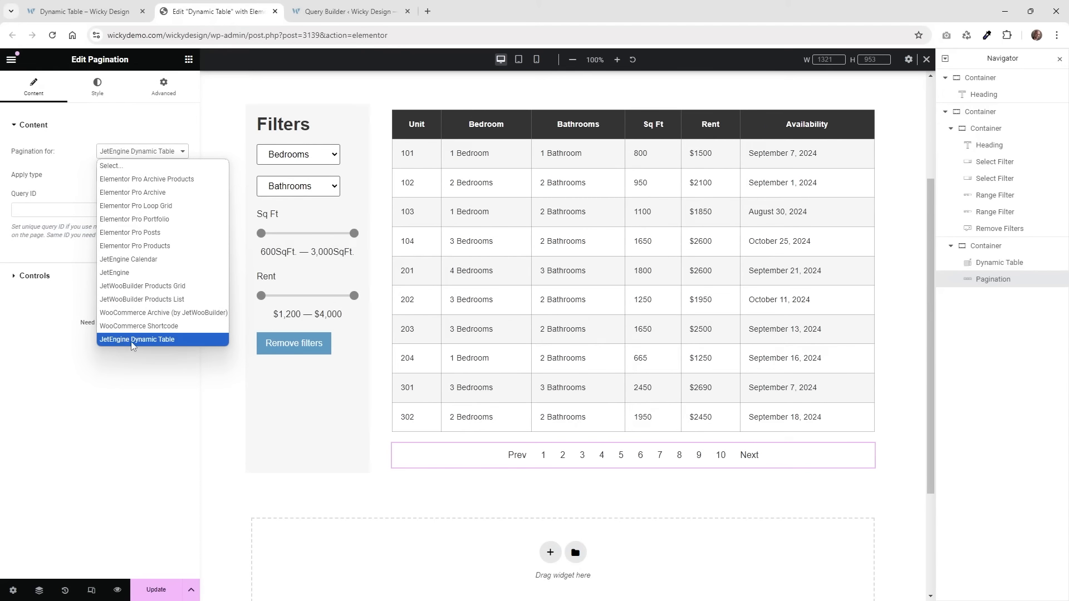
left_click(168, 340)
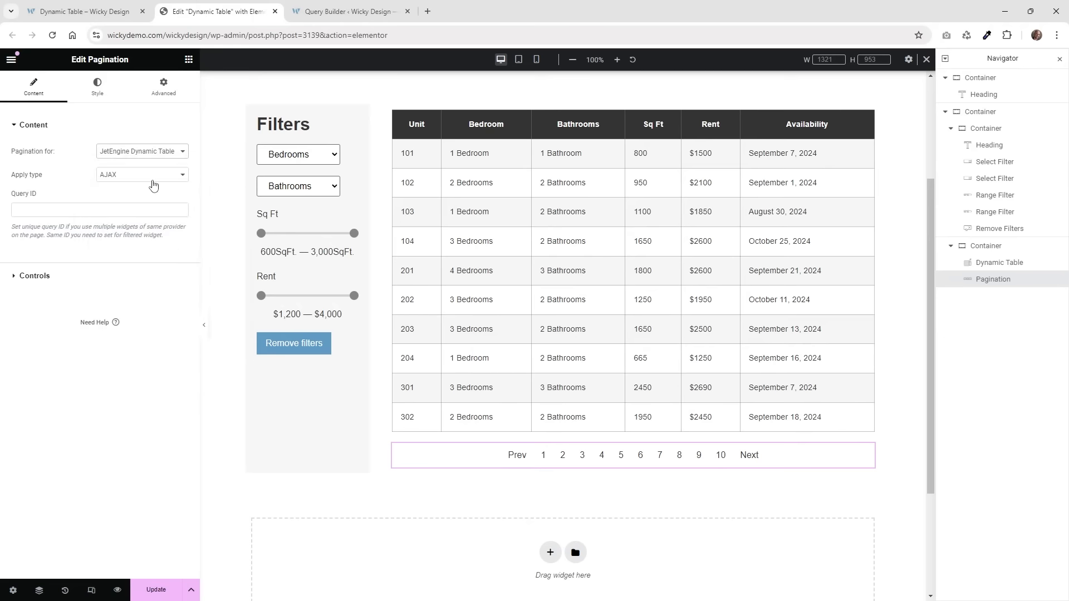
left_click(98, 88)
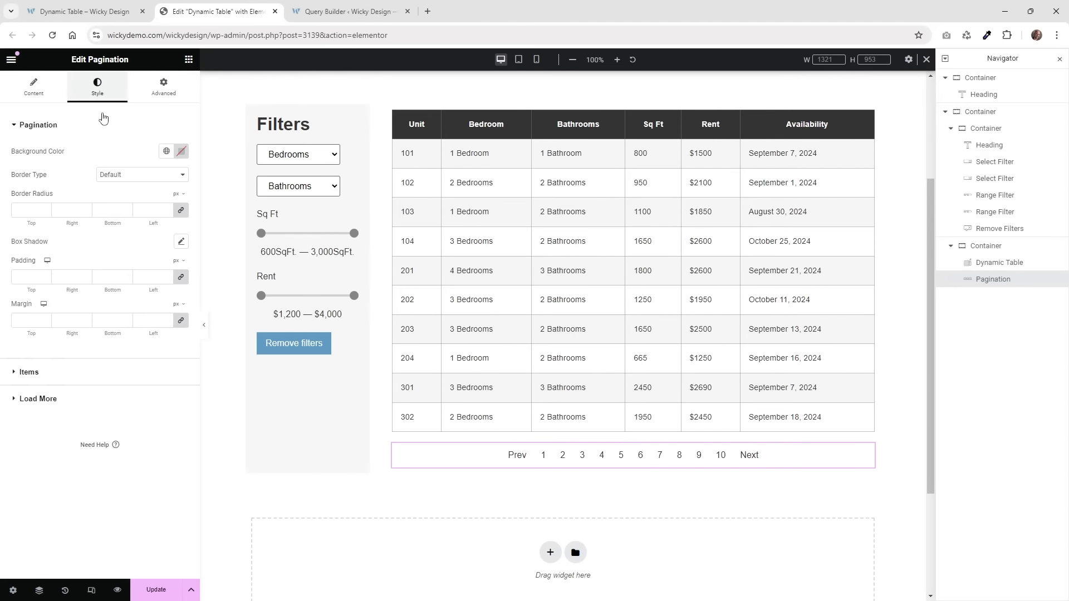
left_click(34, 90)
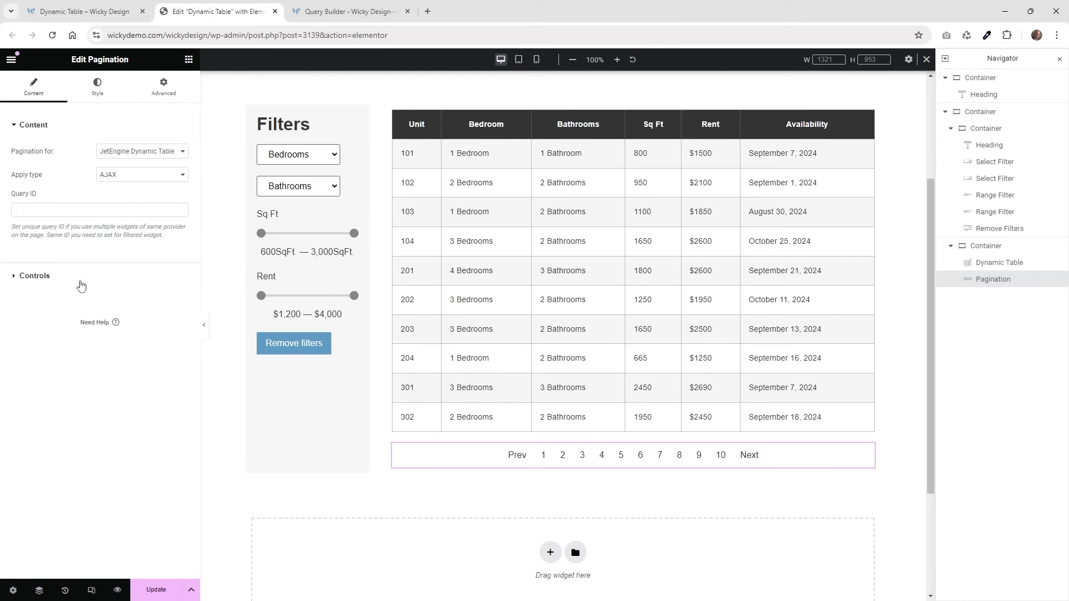
left_click(34, 276)
Return to the Units query, set Posts Per Page to 5, and update the query.
left_click(85, 12)
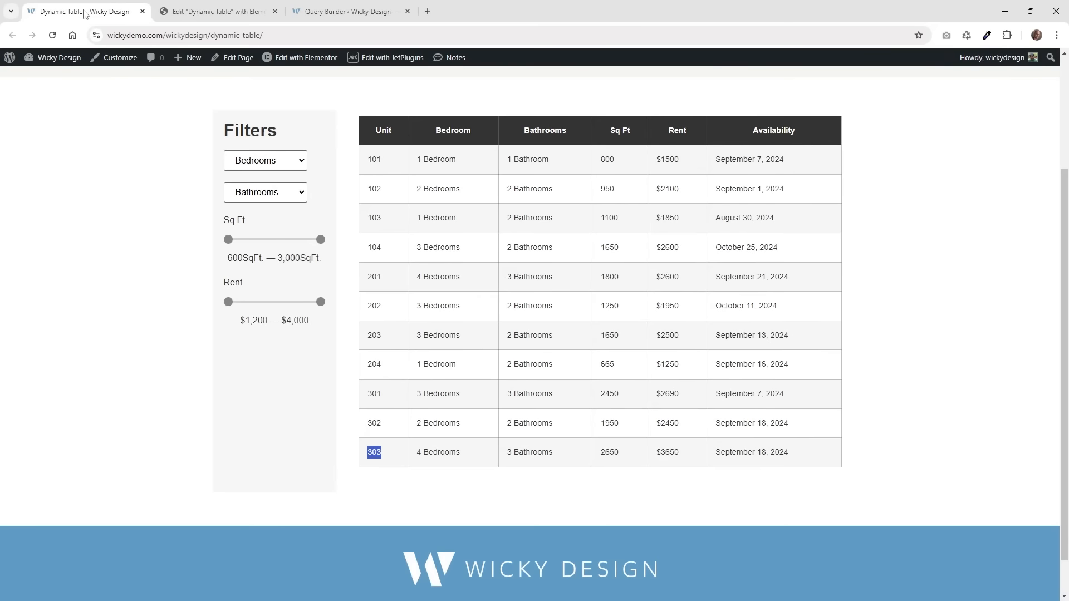
left_click(311, 7)
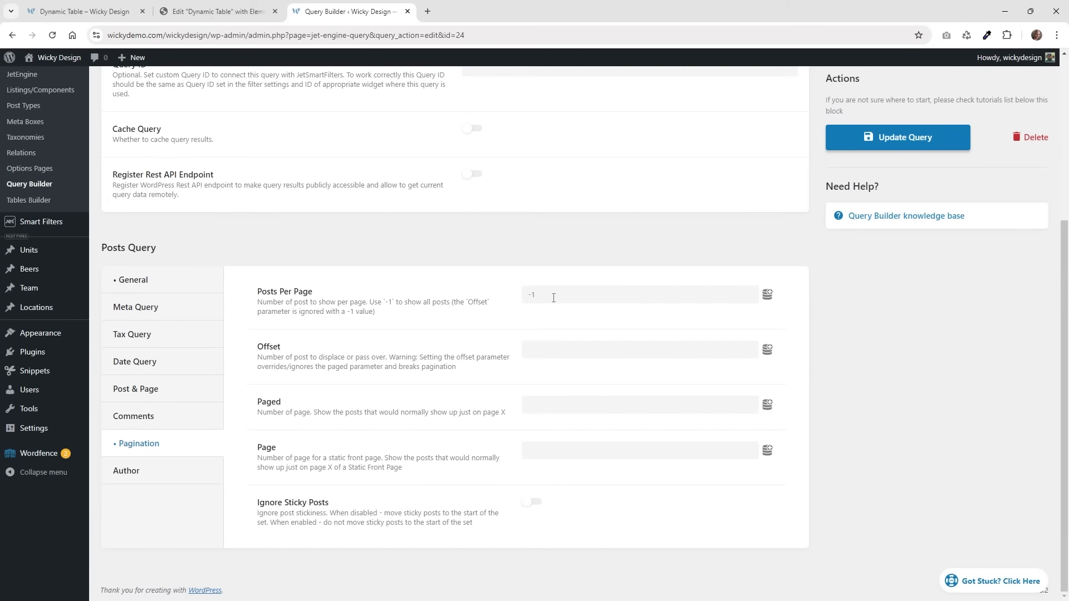
left_click_drag(548, 294, 514, 302)
left_click(898, 137)
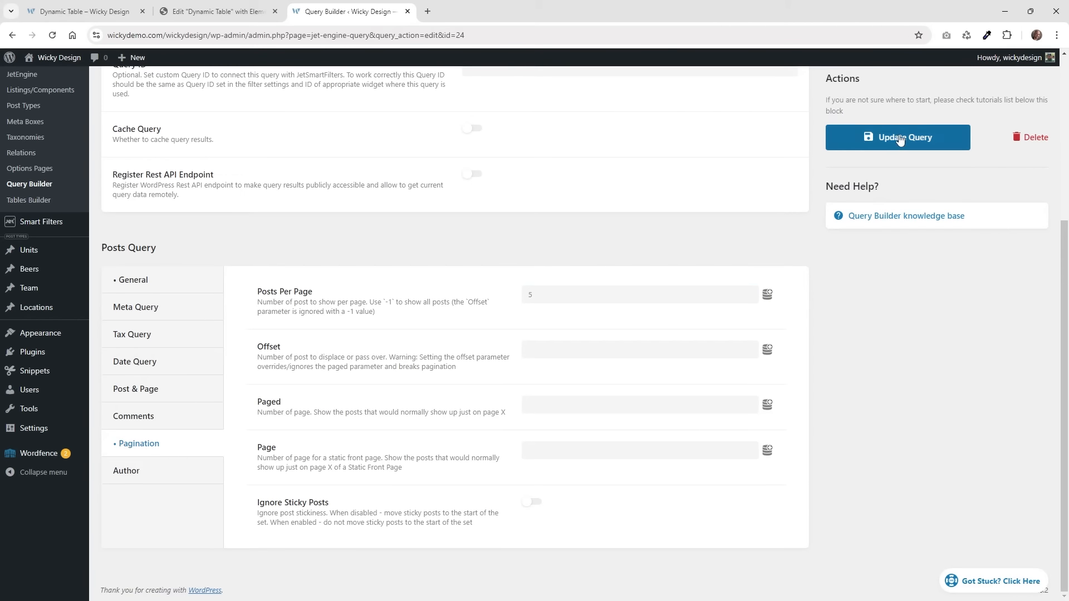
Reload the published Dynamic Table page and test its pagination by going through pages 2 and 3 and back to page 1.
left_click(80, 12)
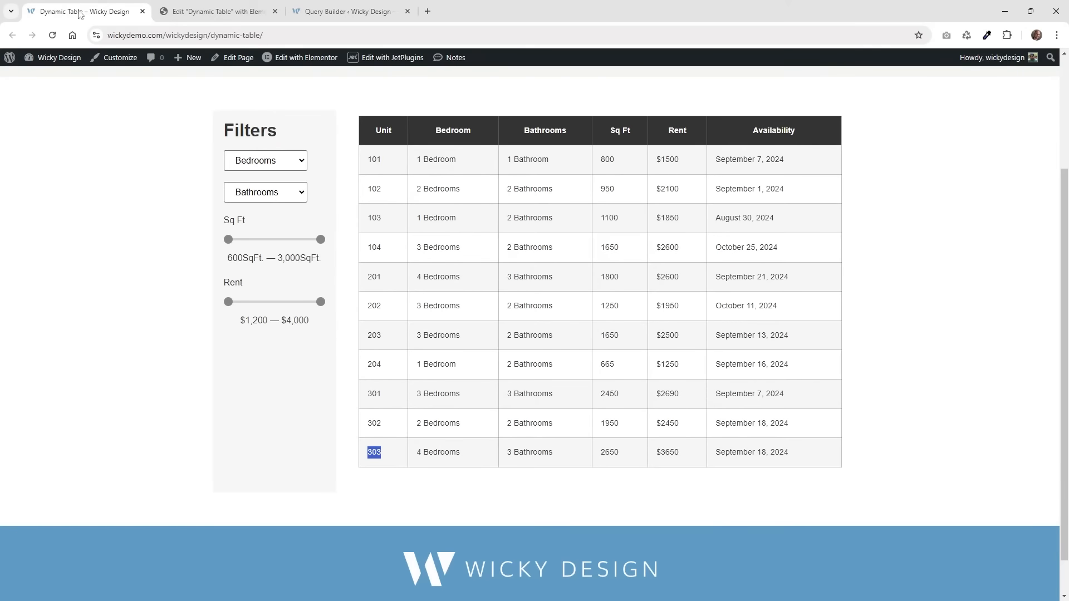
left_click(53, 35)
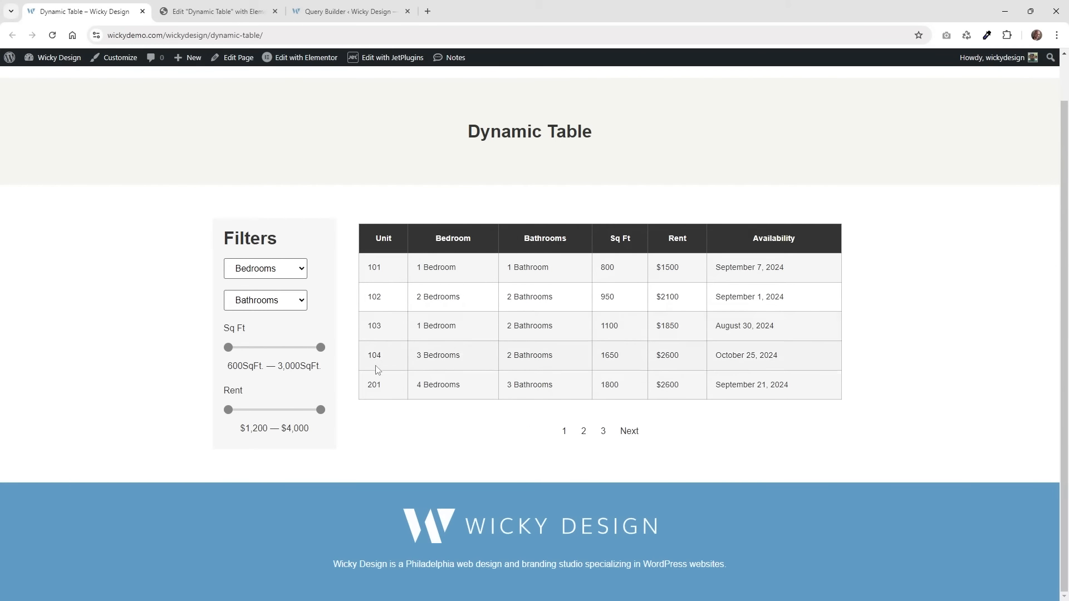
left_click(584, 435)
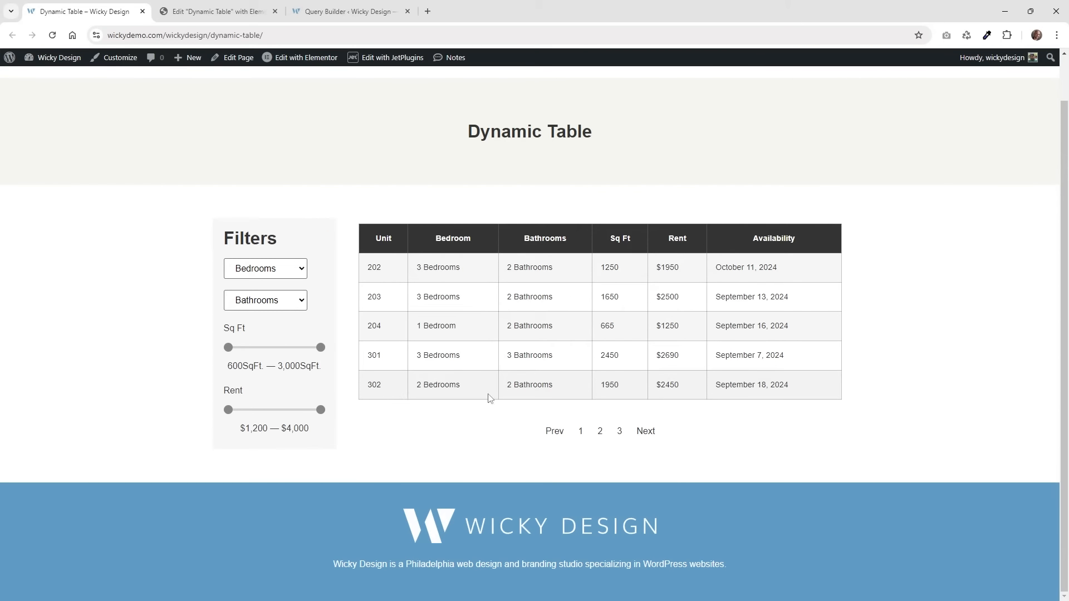
left_click(619, 432)
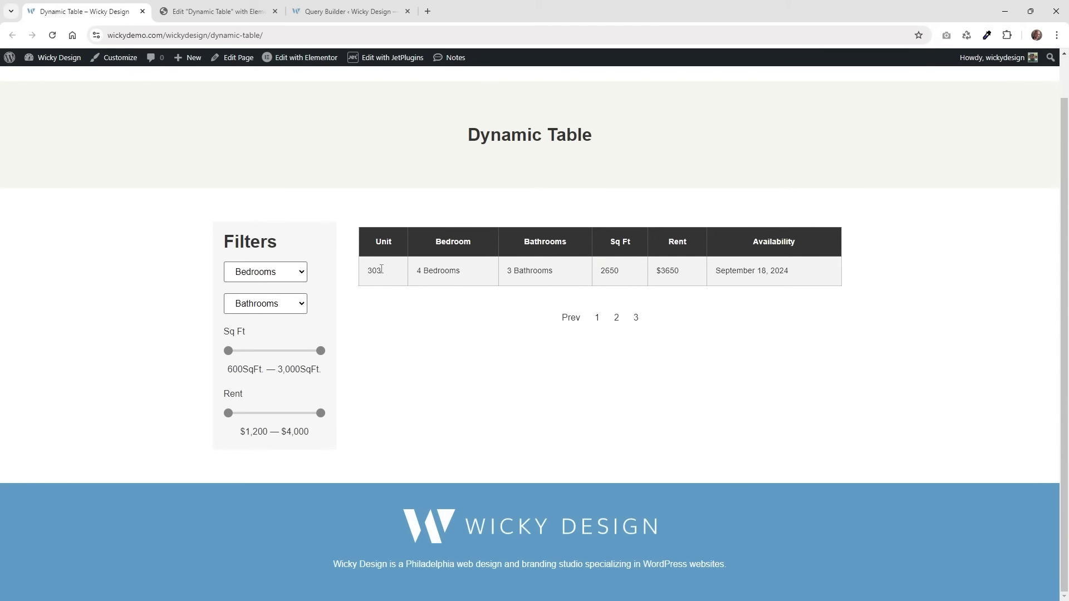
left_click(566, 318)
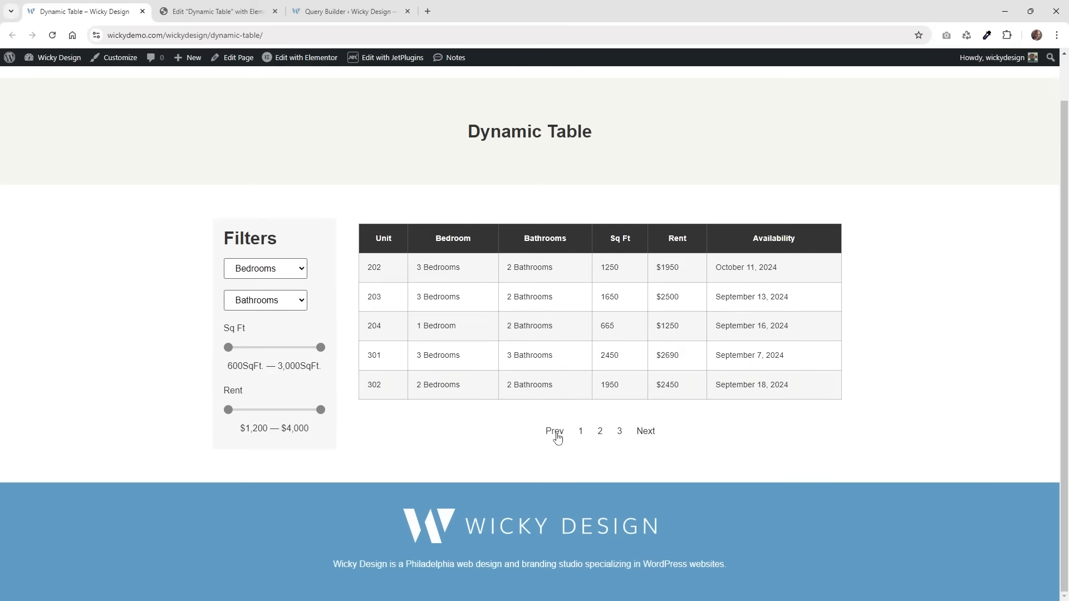
left_click(583, 432)
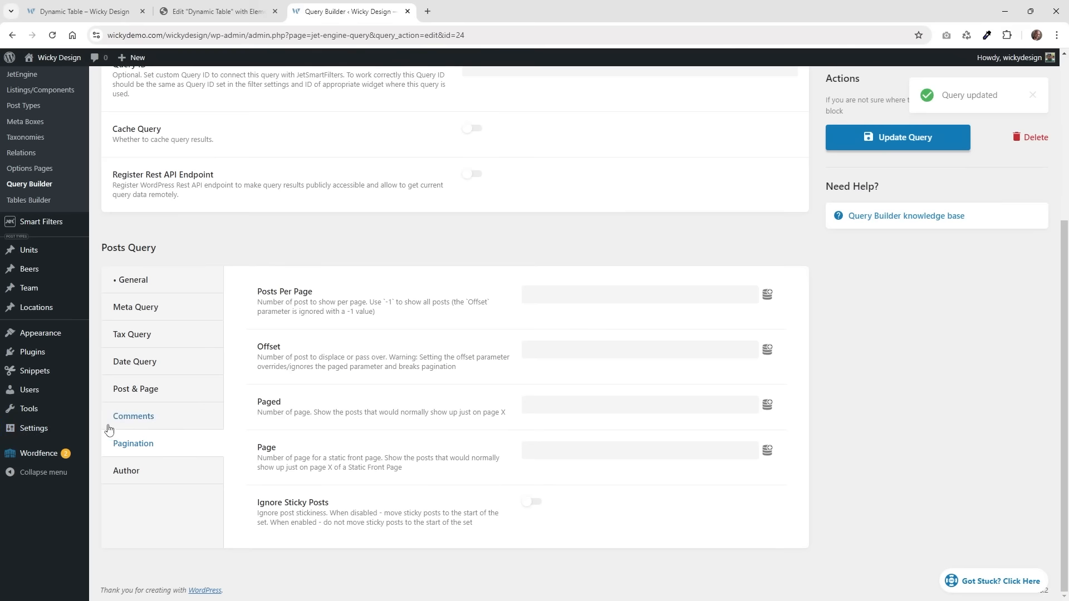
Open the WordPress Reading settings from the query editing page.
mouse_move(63, 428)
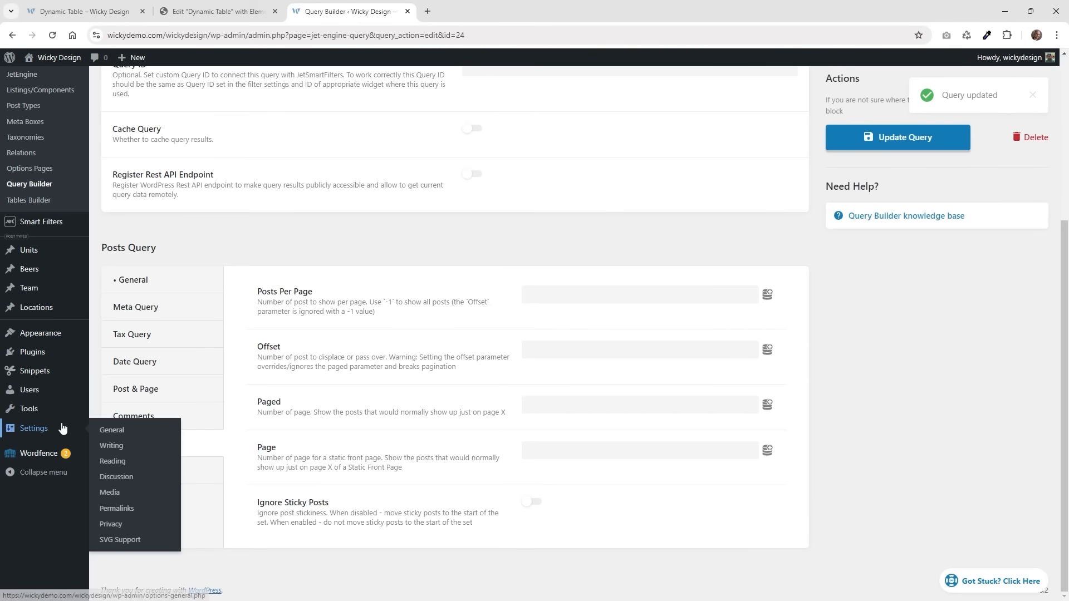
left_click(113, 464)
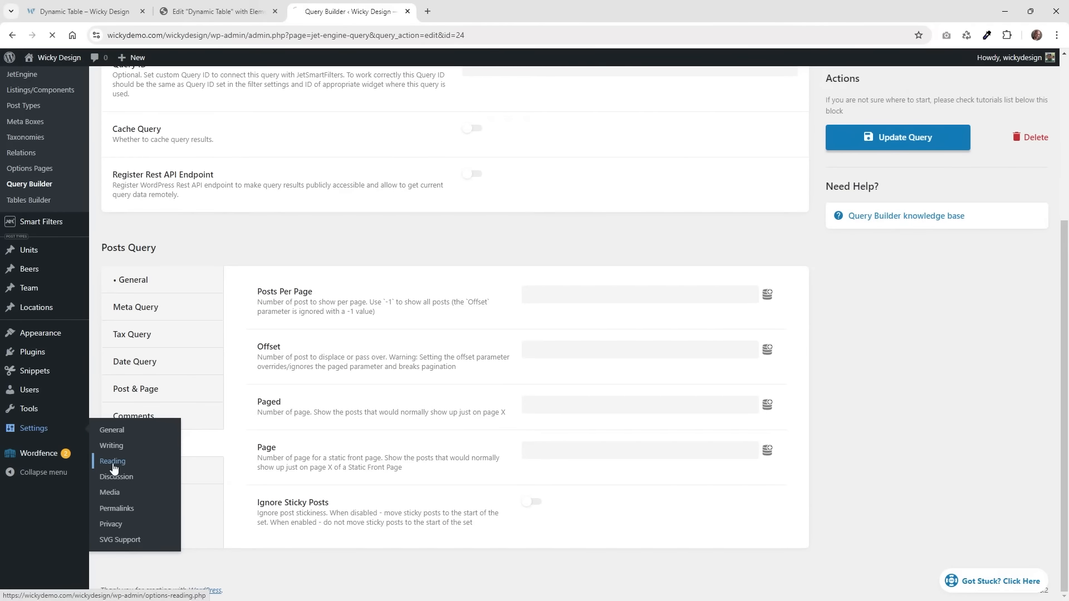
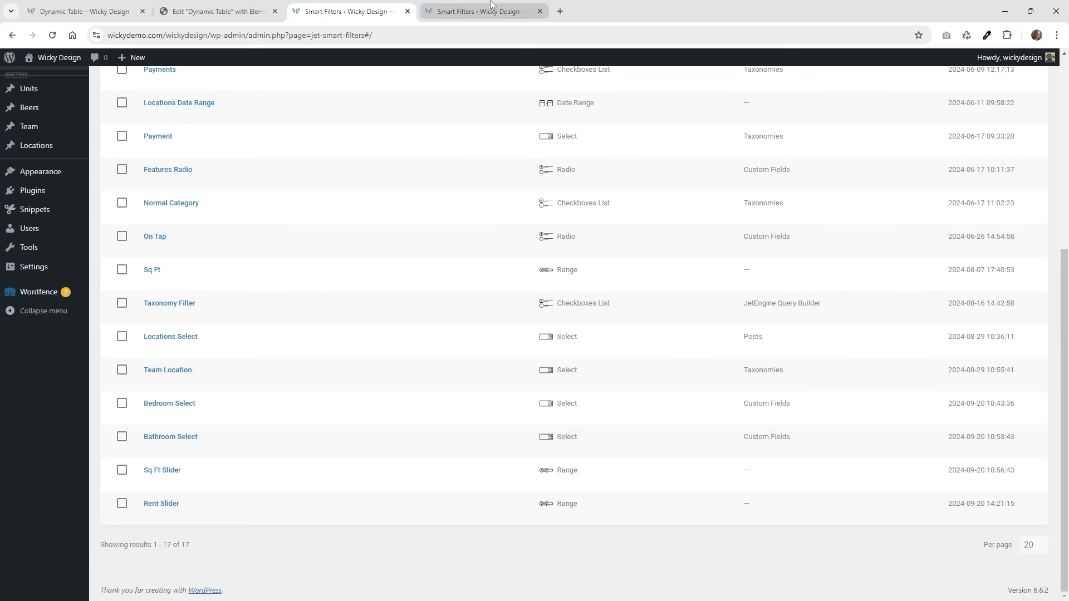
Examine the Bedroom Select filter's name, type, data source, placeholder and custom field key.
left_click(479, 11)
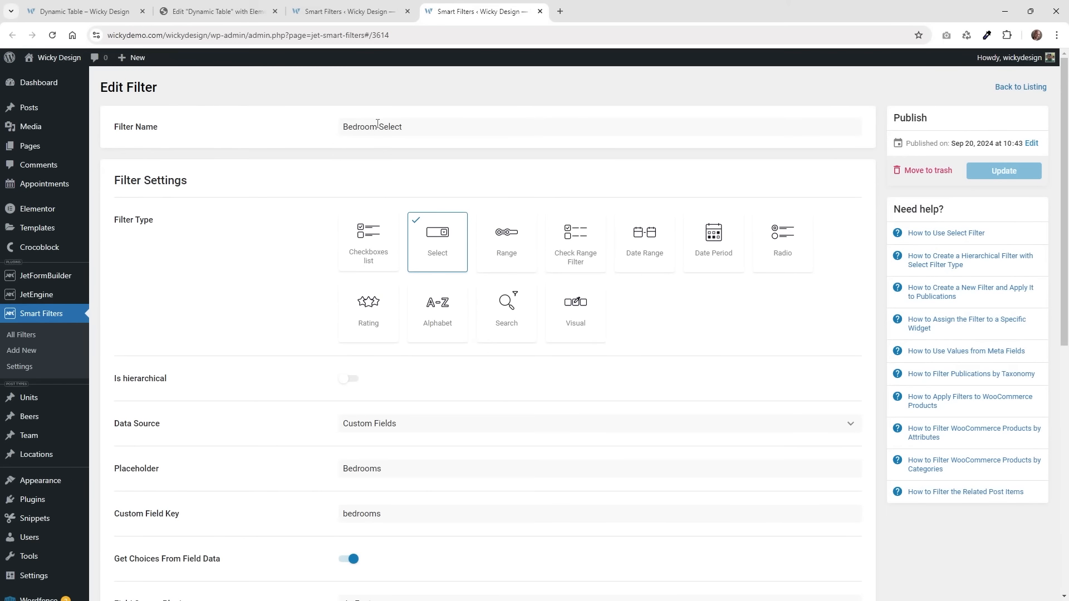
left_click(385, 127)
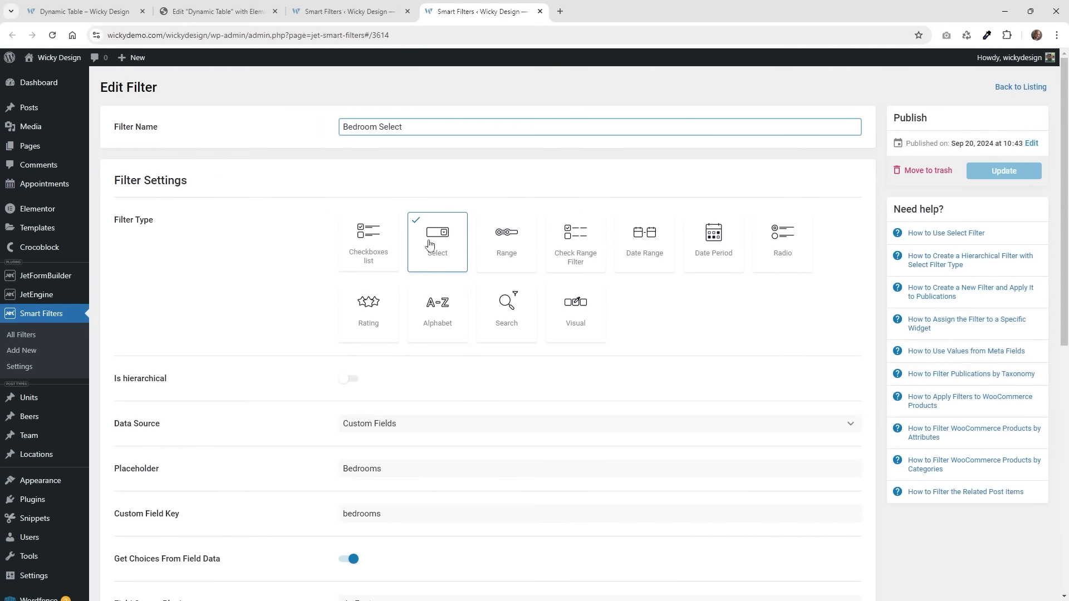
scroll(279, 280, "down", 2)
scroll(279, 280, "down", 1)
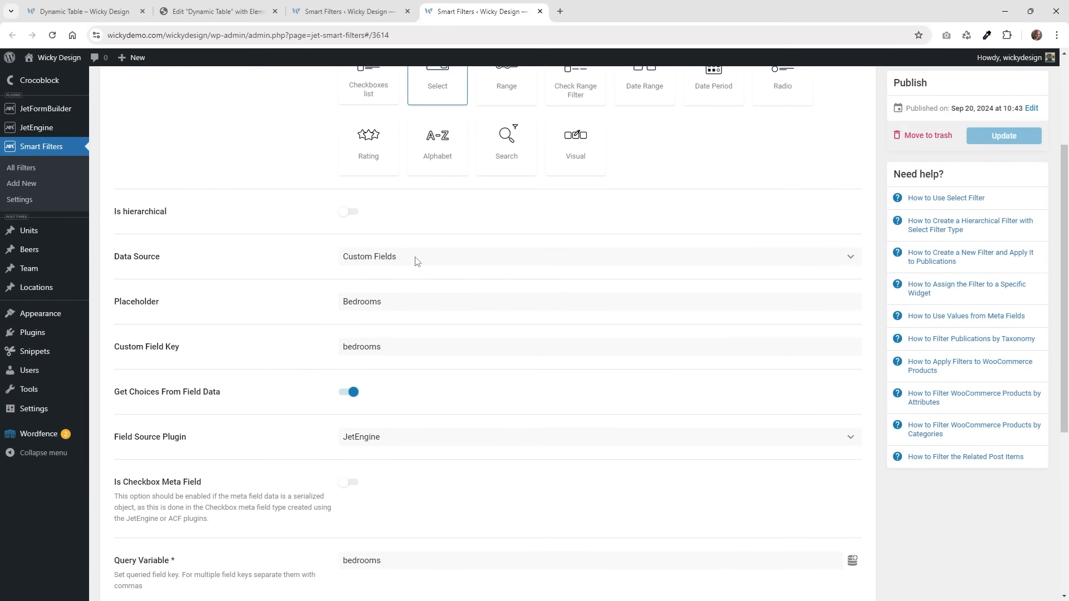
left_click(361, 303)
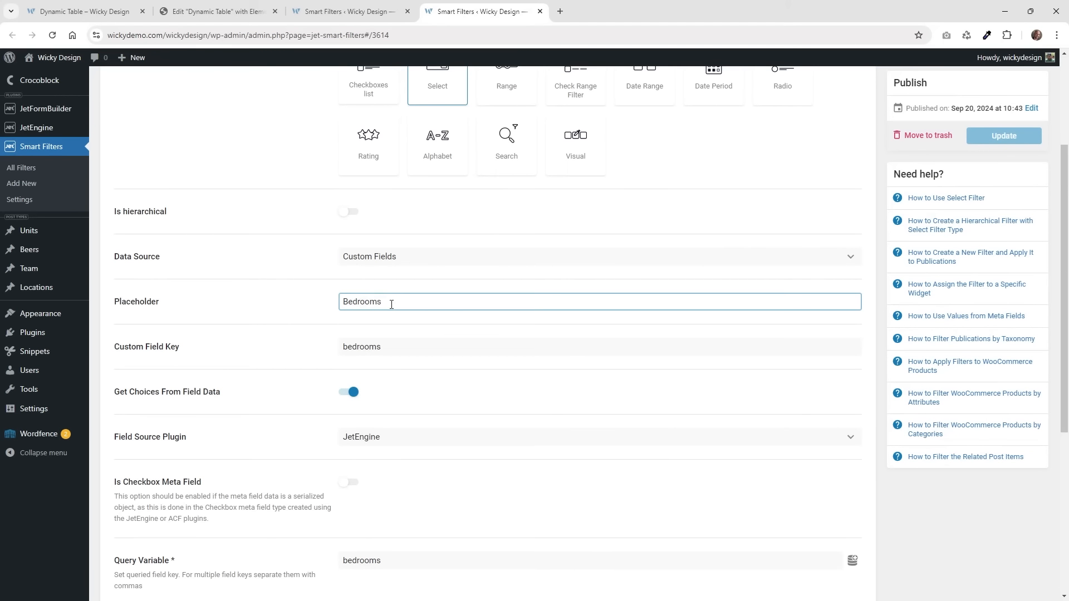
left_click_drag(386, 348, 333, 350)
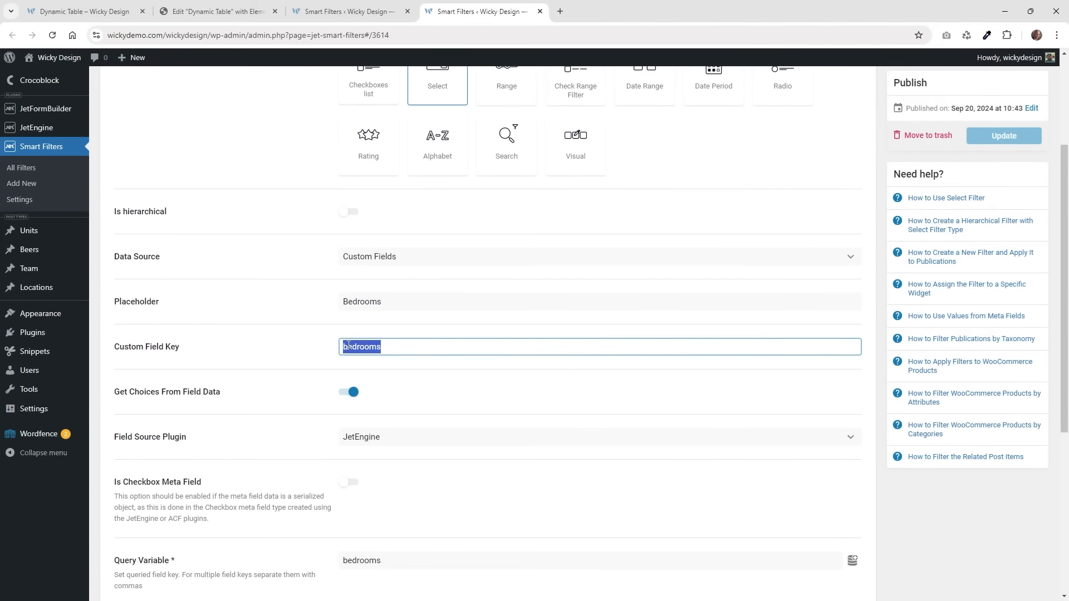
Open JetEngine's Post Types in a new tab, edit the Units post type, and expand its Bedrooms meta field.
mouse_move(56, 132)
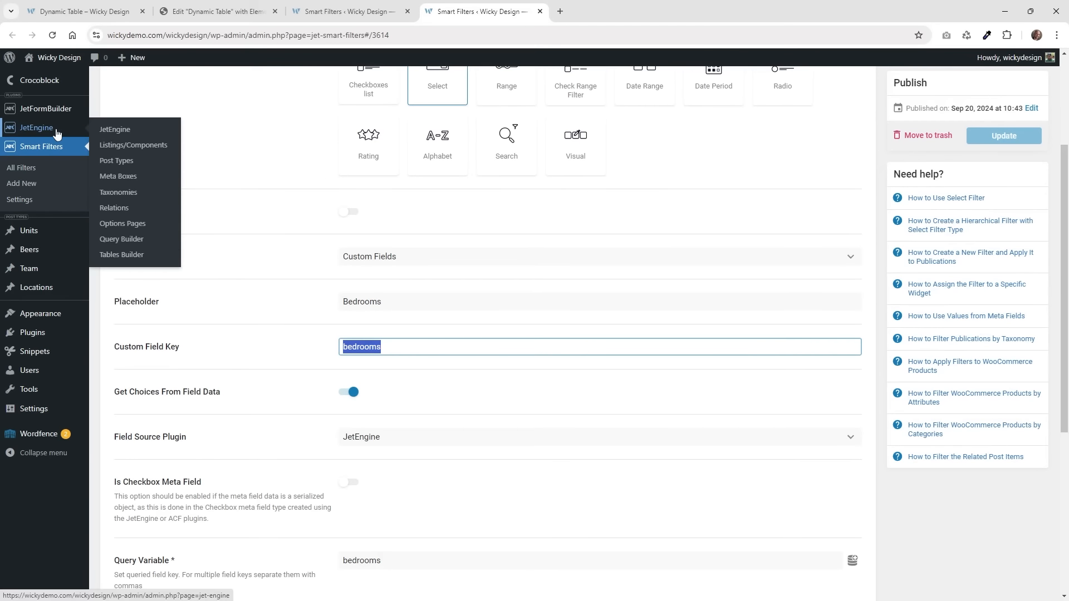
right_click(122, 166)
left_click(149, 170)
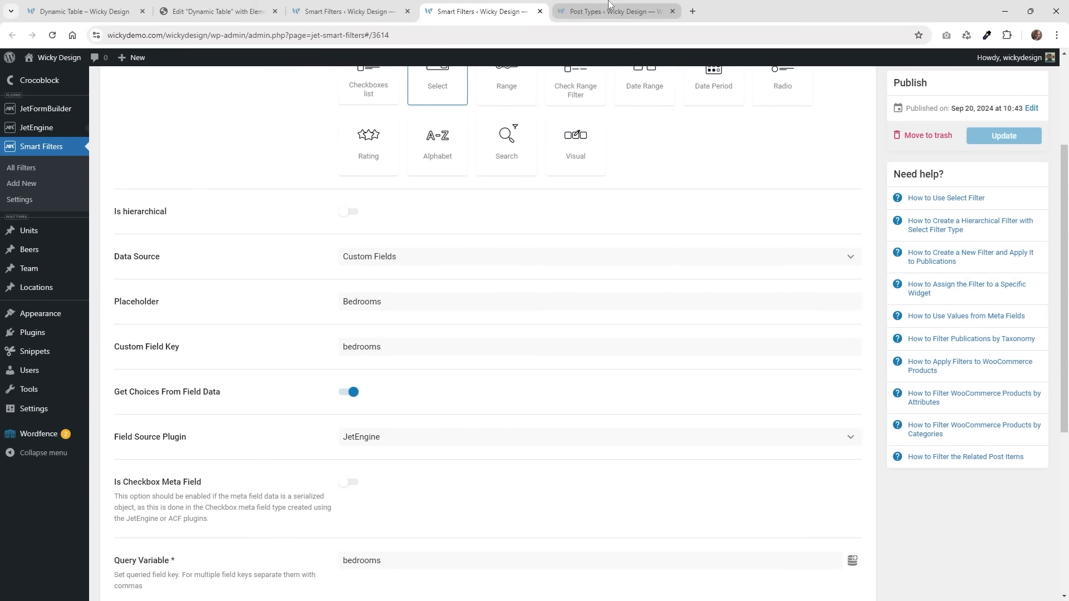
left_click(610, 10)
left_click(122, 148)
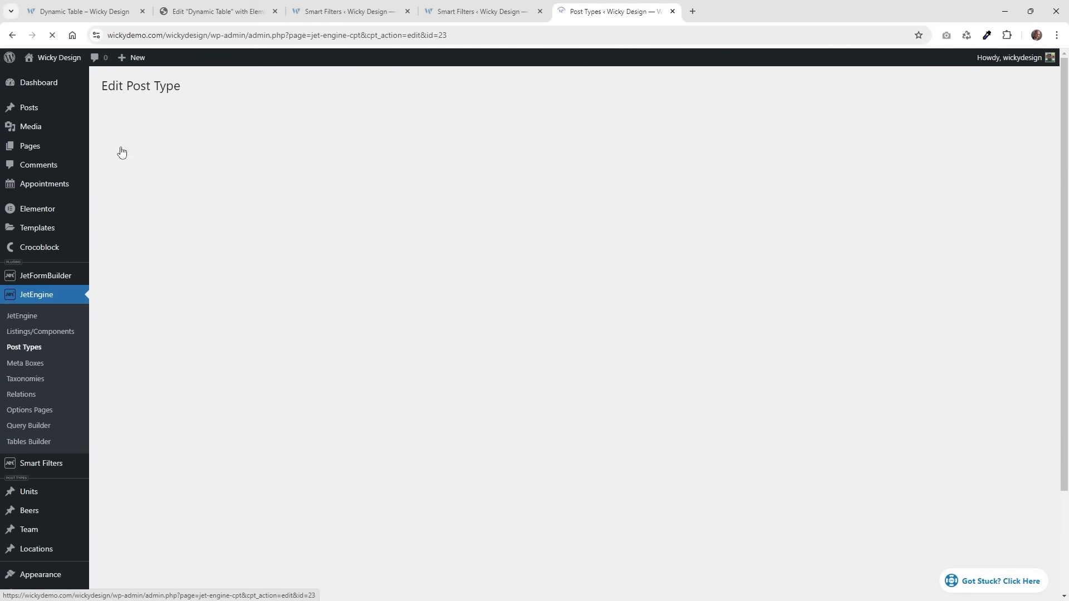
scroll(303, 399, "down", 4)
left_click(157, 296)
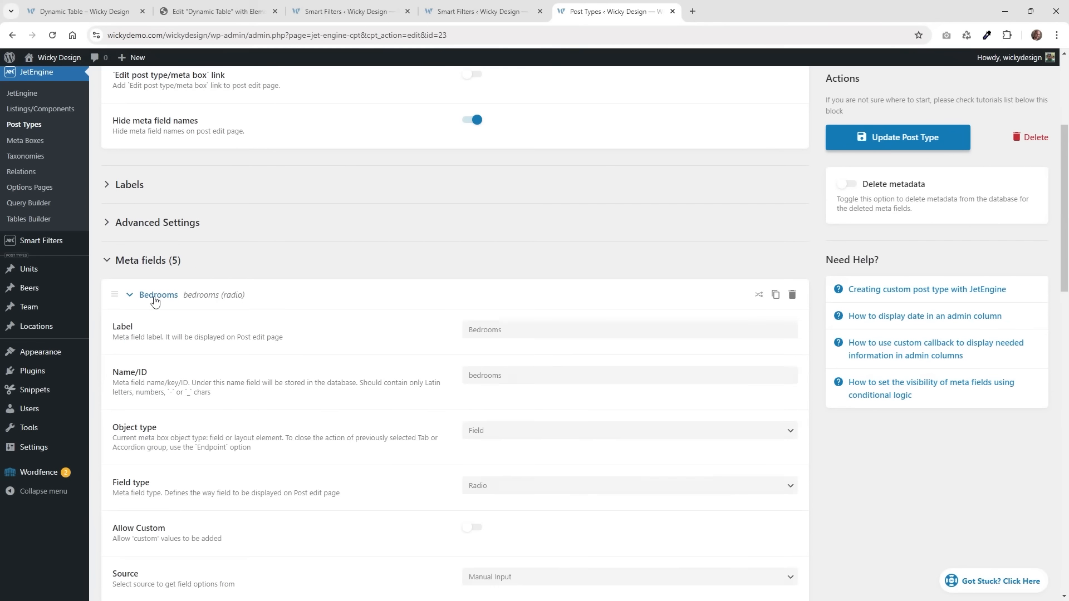
Check the Name/ID of the Bedrooms, Bathrooms and Sq Ft meta fields in the Units post type, expanding each field in turn.
left_click_drag(513, 375, 451, 384)
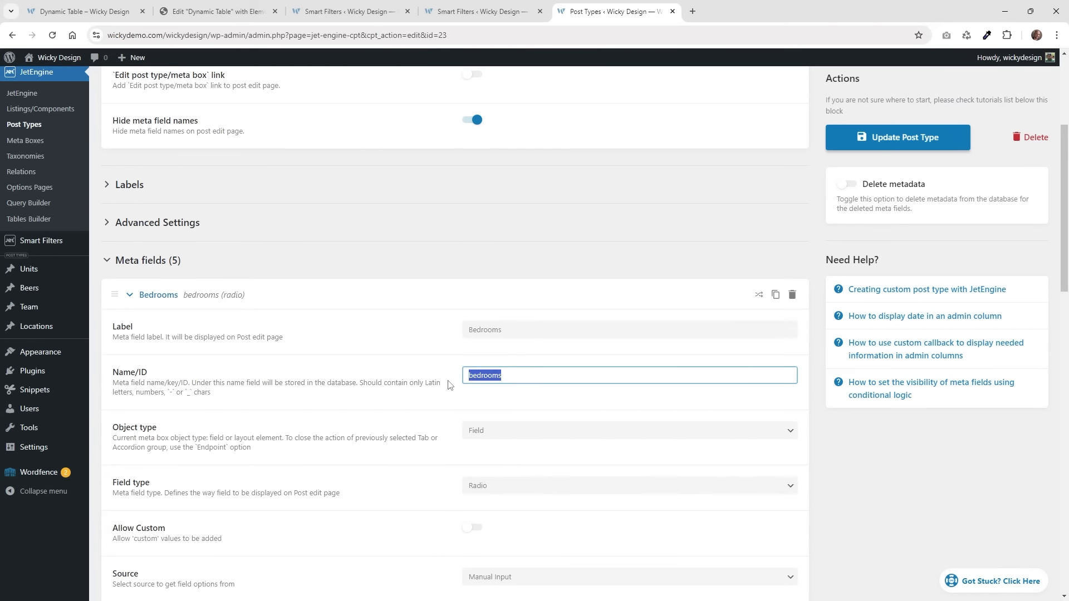
left_click(153, 296)
left_click(168, 345)
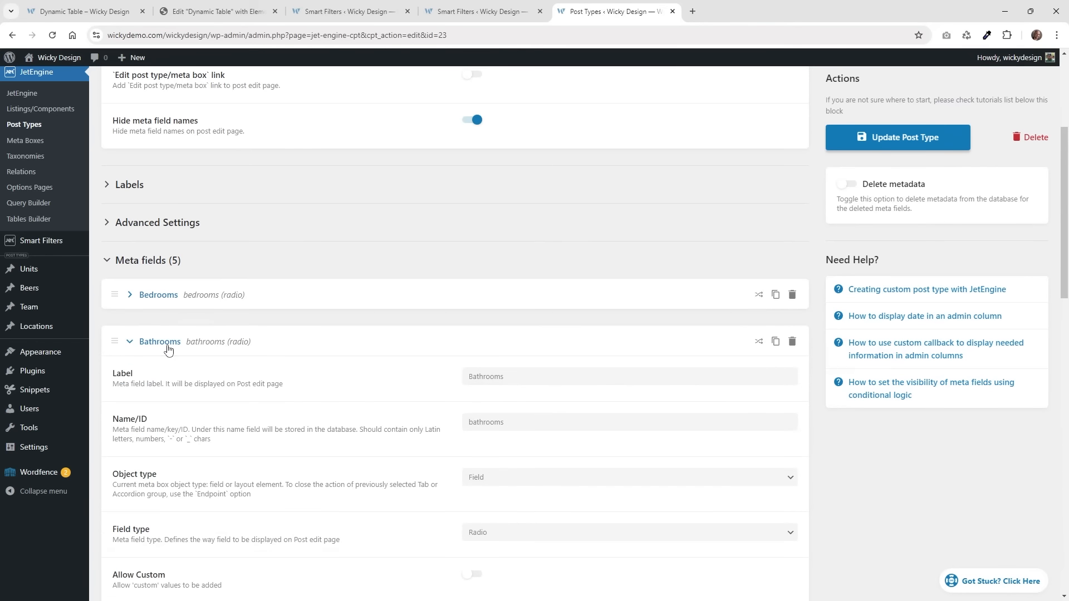
left_click_drag(529, 422, 445, 438)
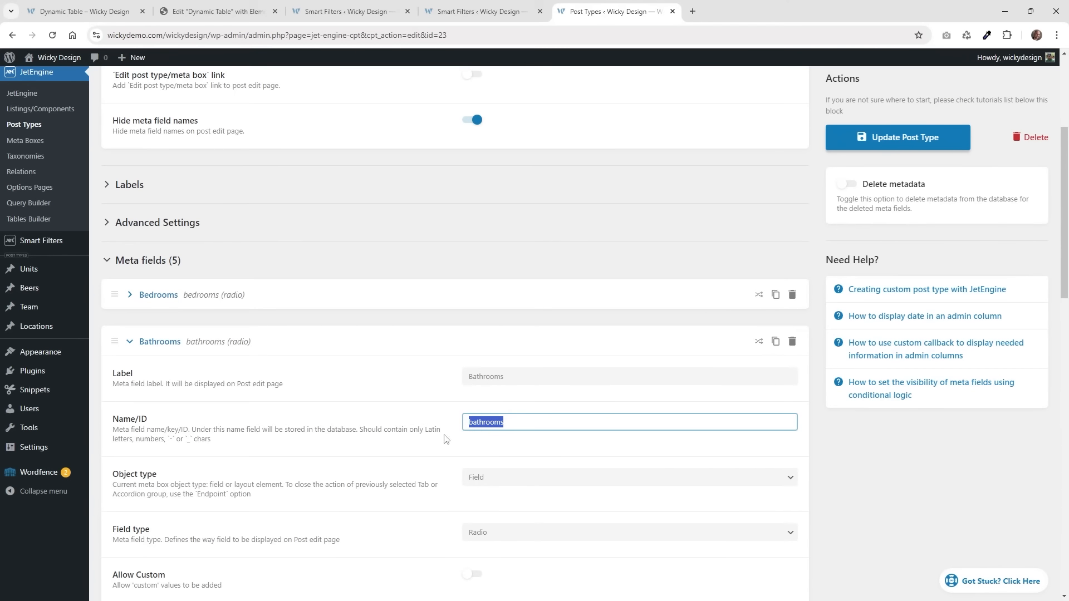
left_click(157, 343)
left_click(167, 390)
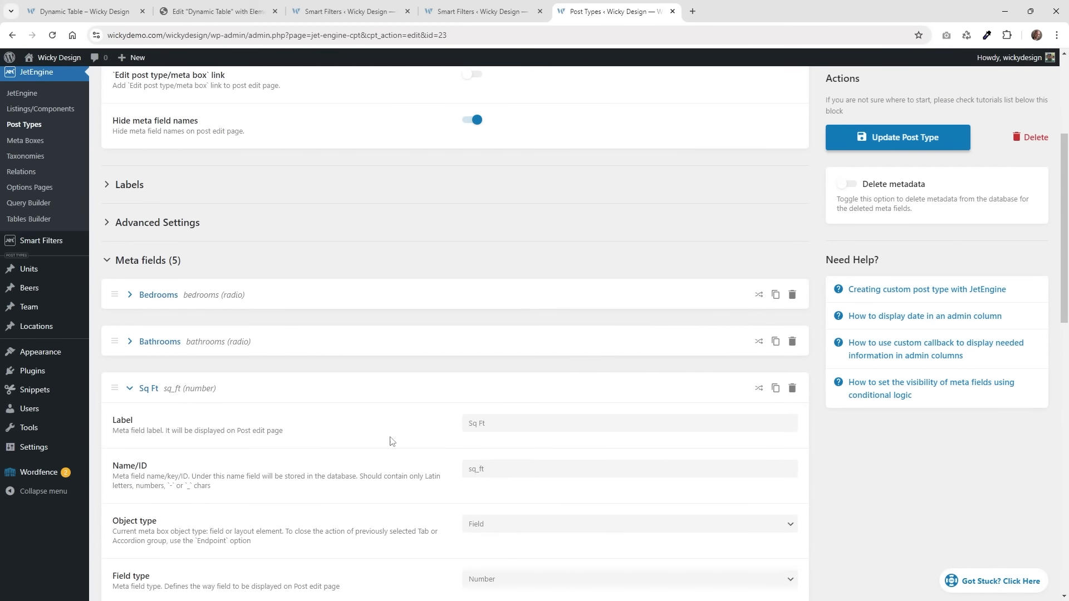
Return to the Bedroom Select filter and examine its custom field key, field source plugin choices, query variable and comparison operator.
left_click(476, 8)
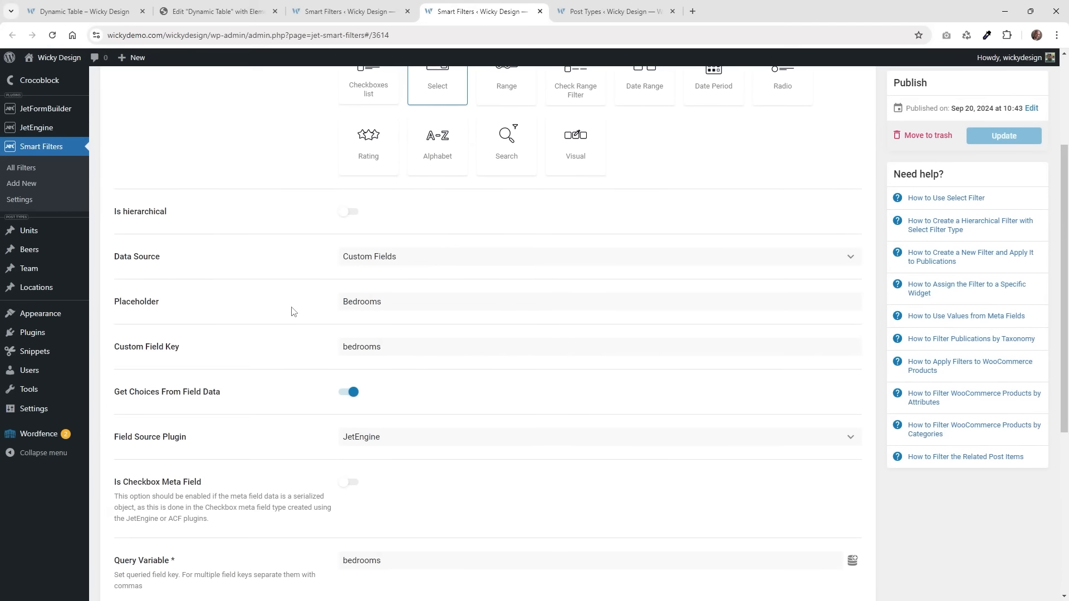
left_click_drag(384, 347, 313, 348)
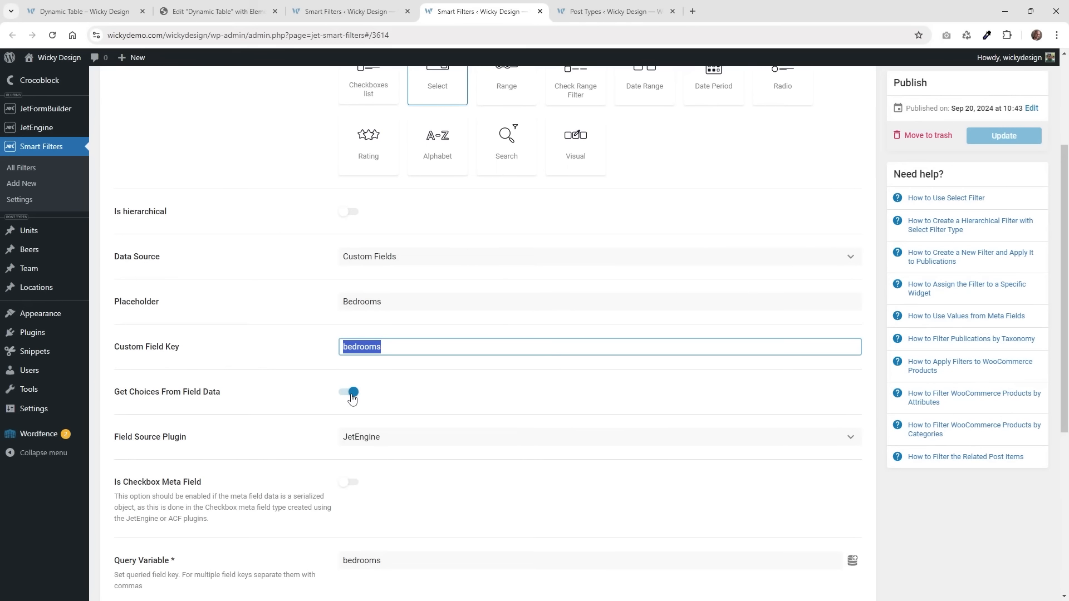
scroll(309, 382, "down", 3)
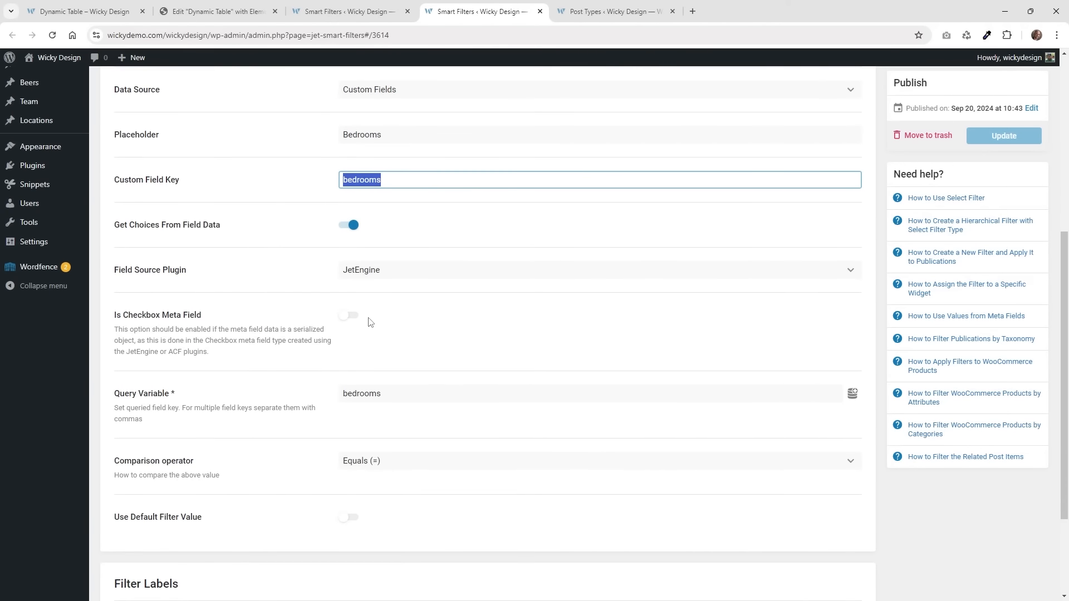
left_click(377, 272)
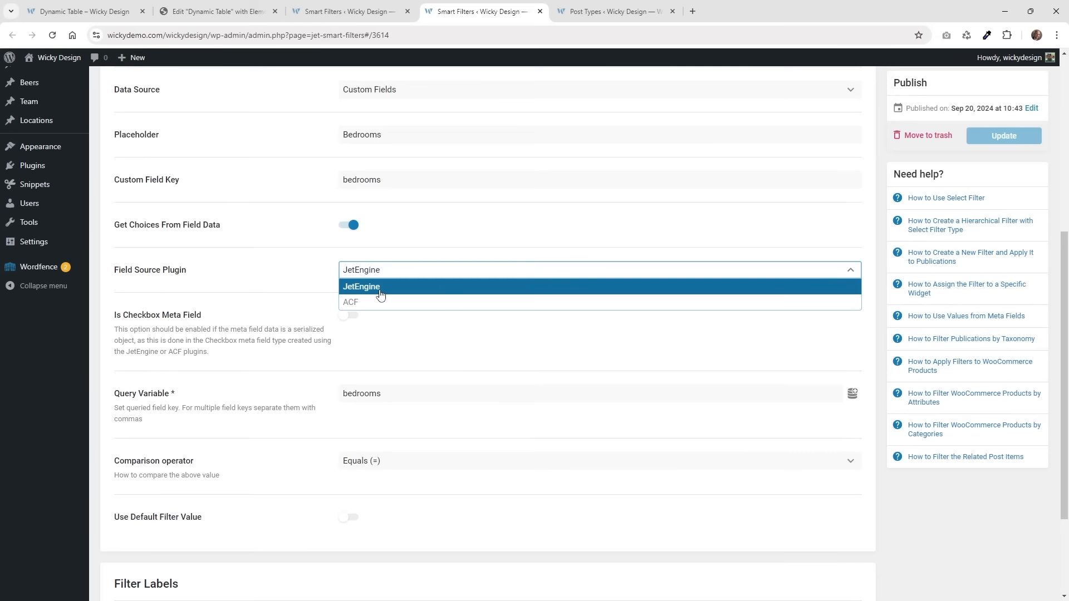
left_click(381, 394)
left_click_drag(381, 394, 329, 397)
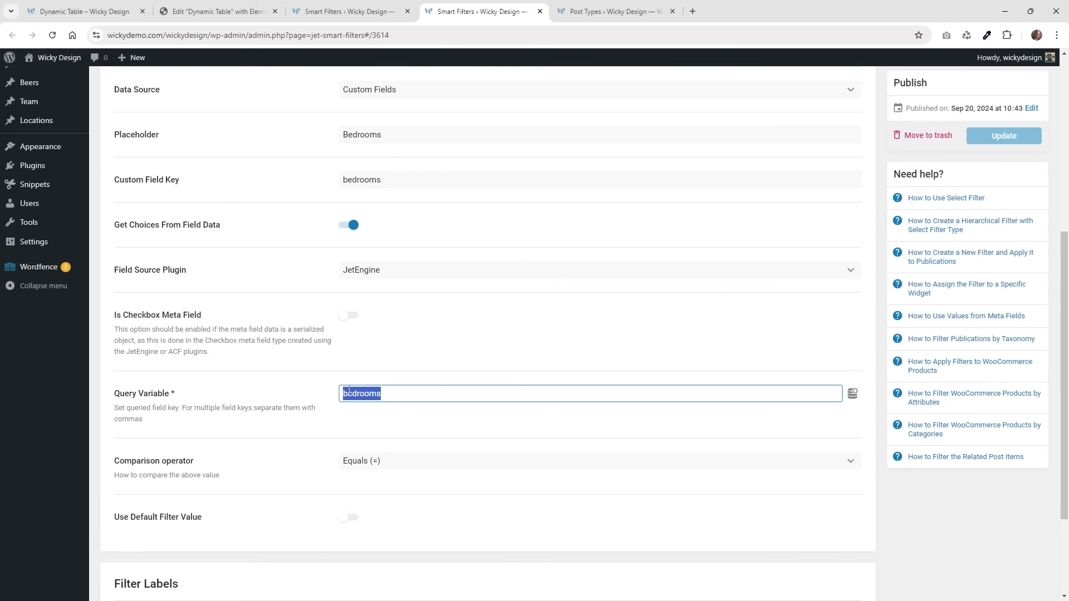
scroll(276, 409, "down", 2)
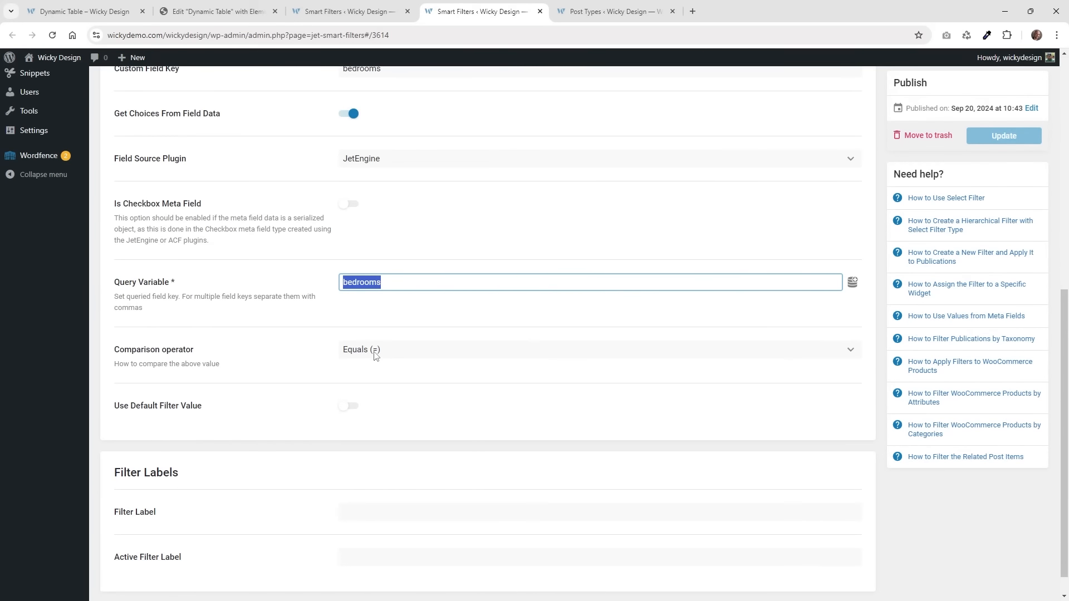
scroll(293, 394, "up", 8)
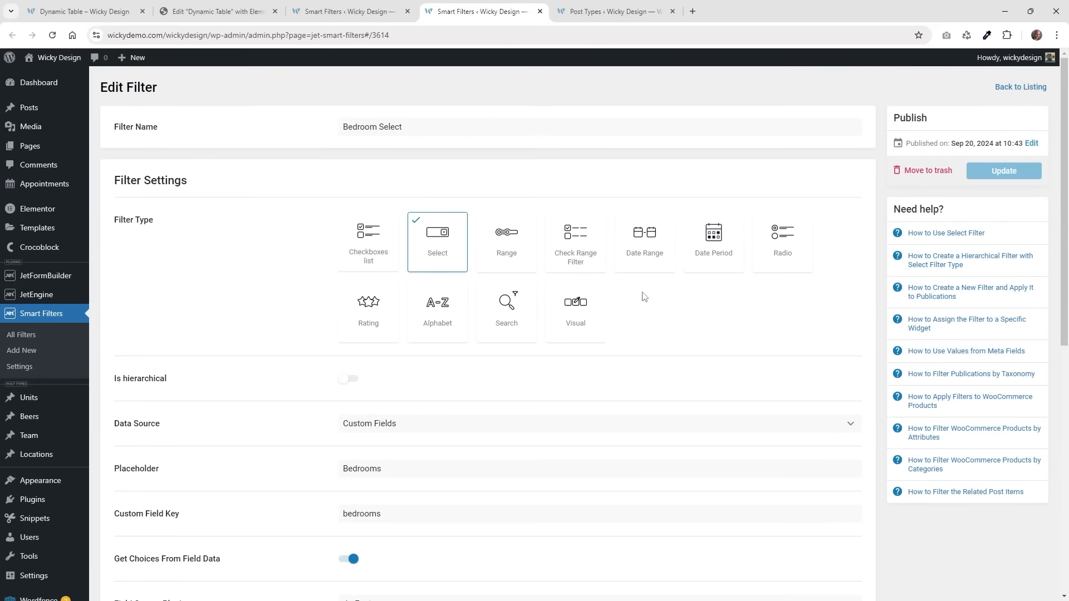
Open the Bathroom Select filter from the filter list in a new tab and review its placeholder and custom field settings.
key("ctrl+shift+Tab")
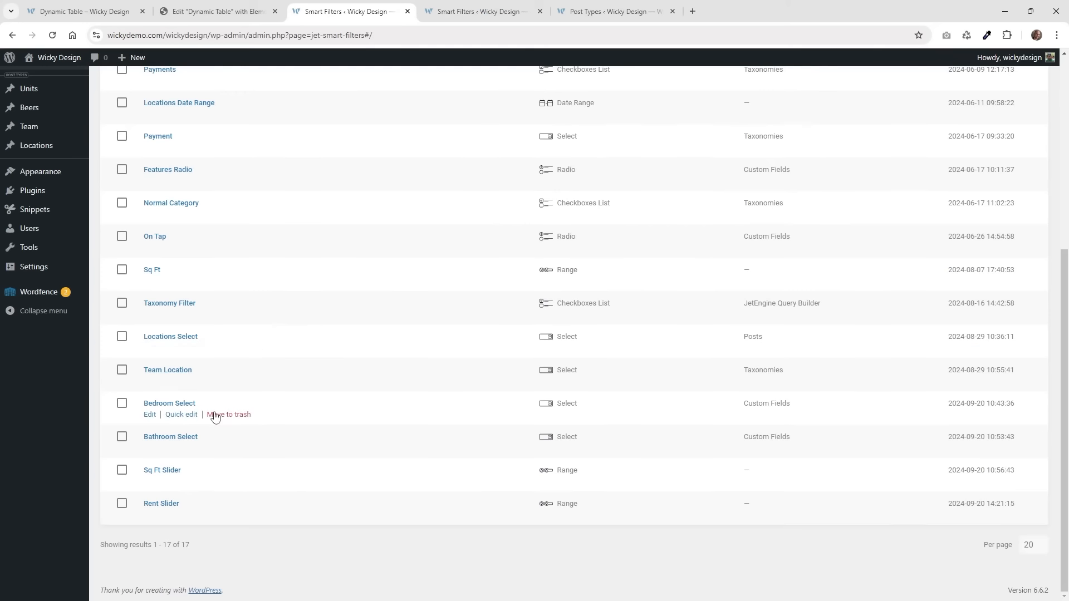
right_click(194, 441)
left_click(207, 446)
left_click(744, 6)
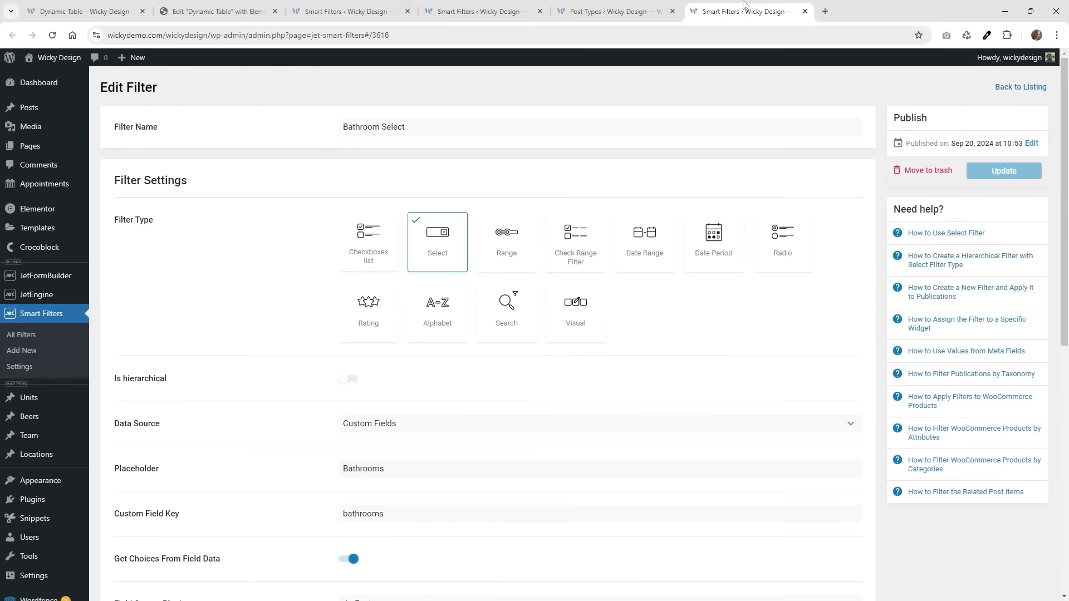
scroll(348, 369, "down", 3)
left_click(364, 300)
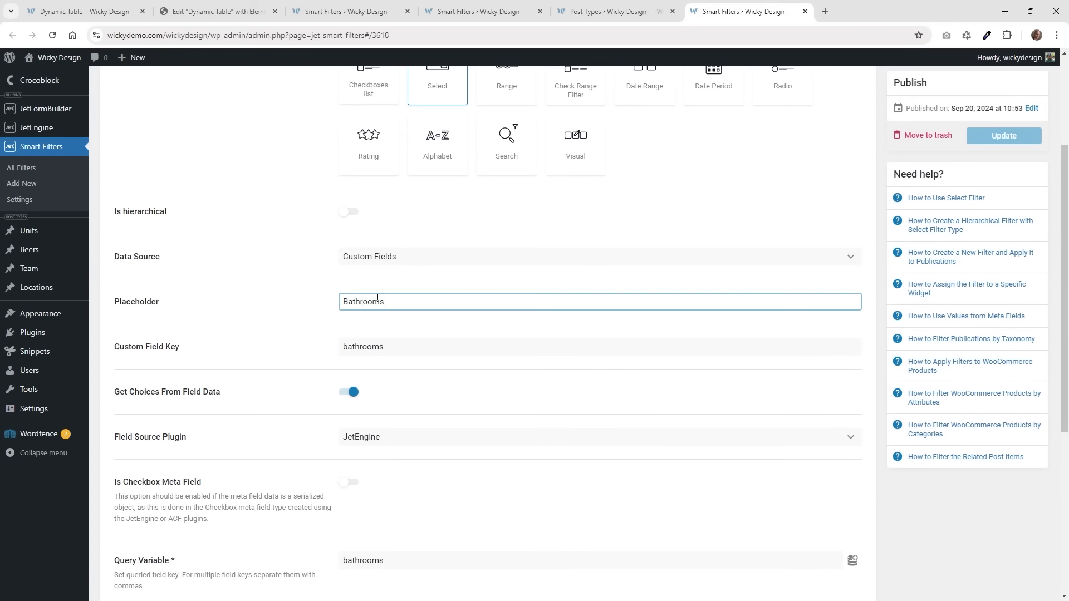
double_click(377, 298)
scroll(411, 411, "up", 2)
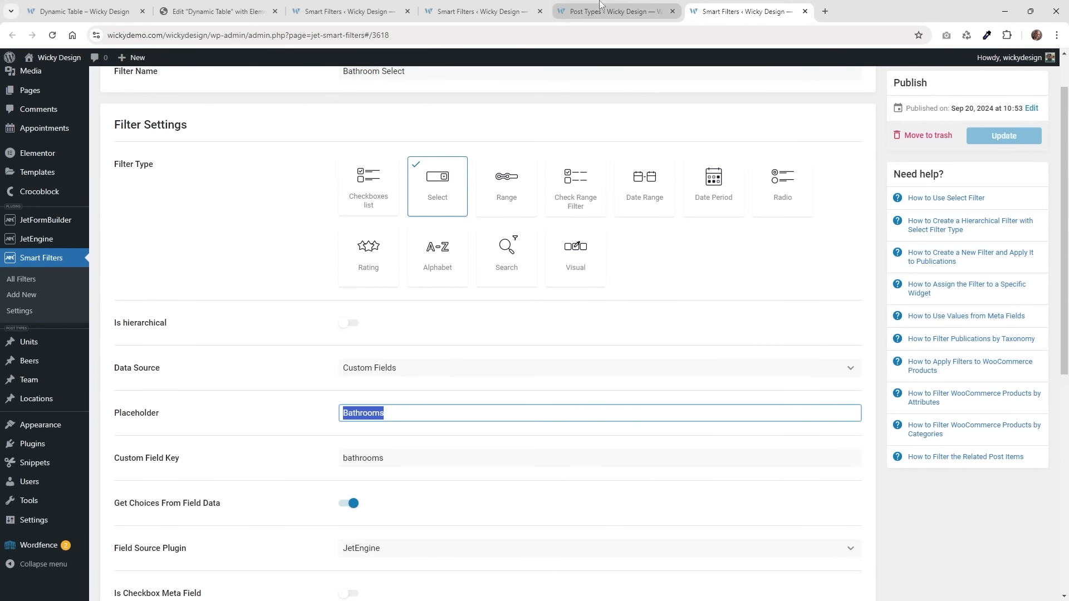
Close the Bedroom Select, Post Types and Bathroom Select tabs to return to the Smart Filters list.
left_click(477, 5)
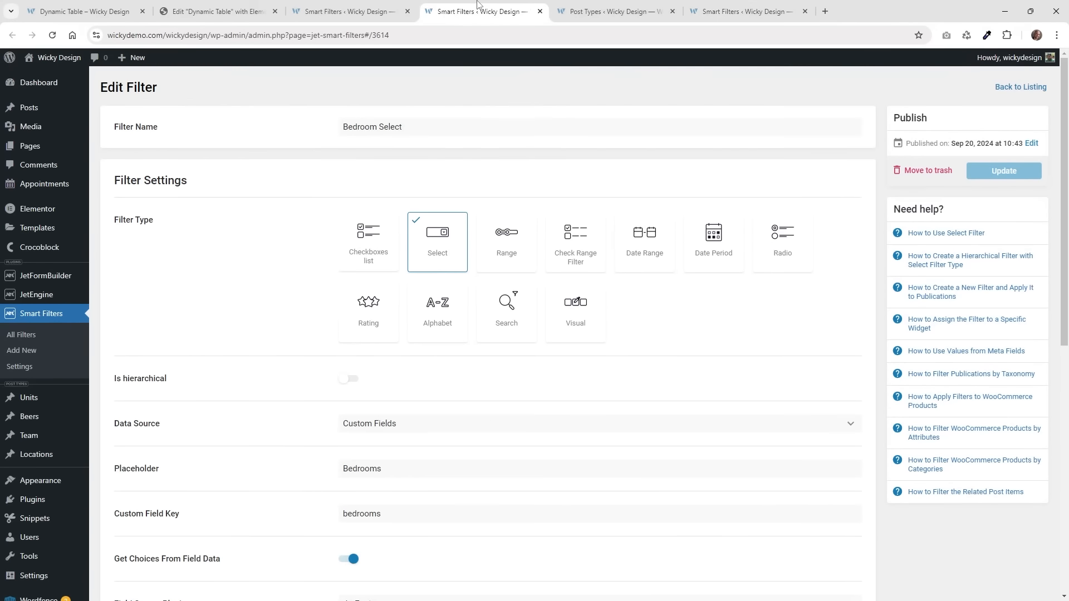
left_click(541, 11)
left_click(540, 12)
left_click(540, 11)
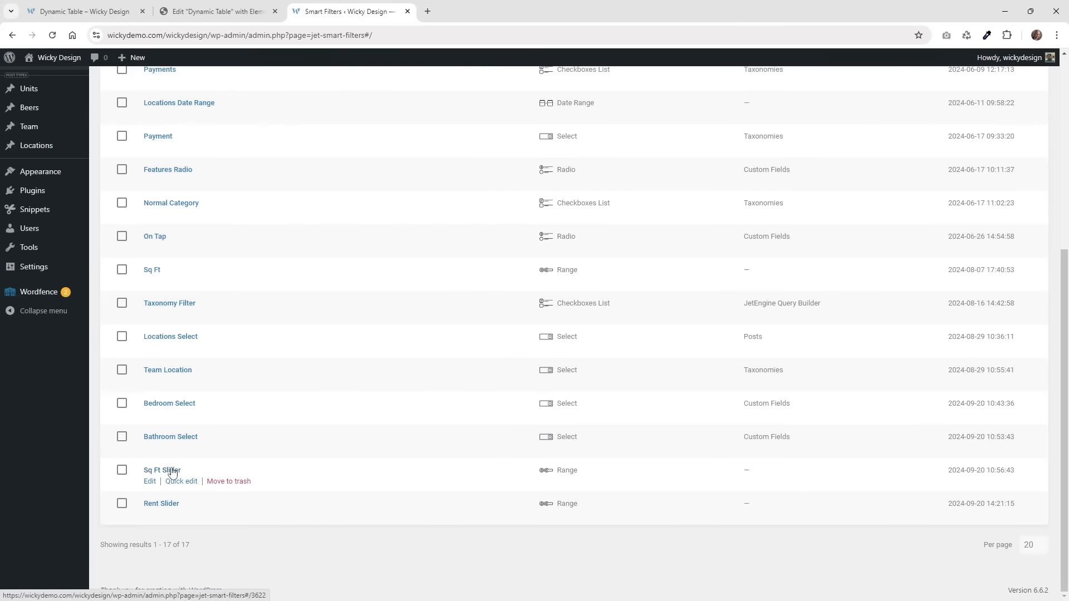
Open the Sq Ft Slider filter in a new tab and examine its filter type and the options for getting min/max dynamically.
right_click(172, 472)
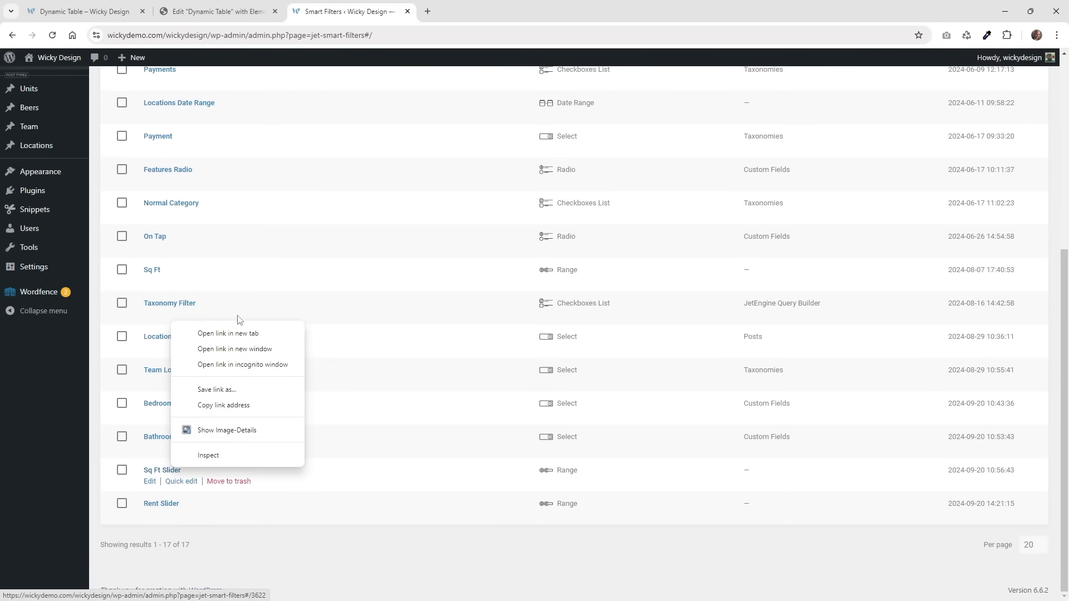
left_click(222, 334)
left_click(469, 17)
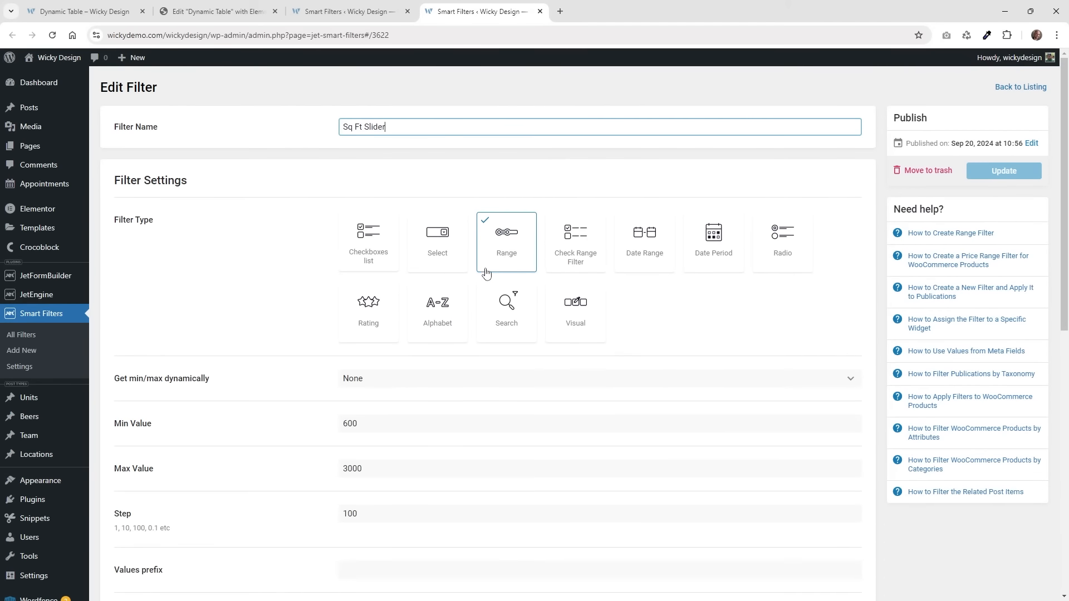
scroll(275, 345, "down", 3)
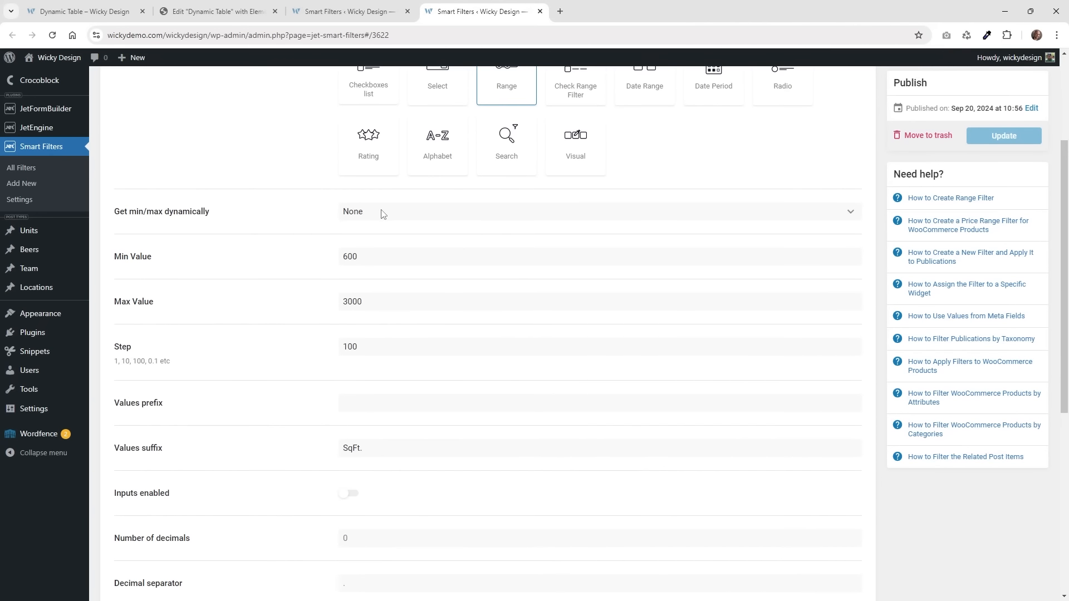
left_click(364, 218)
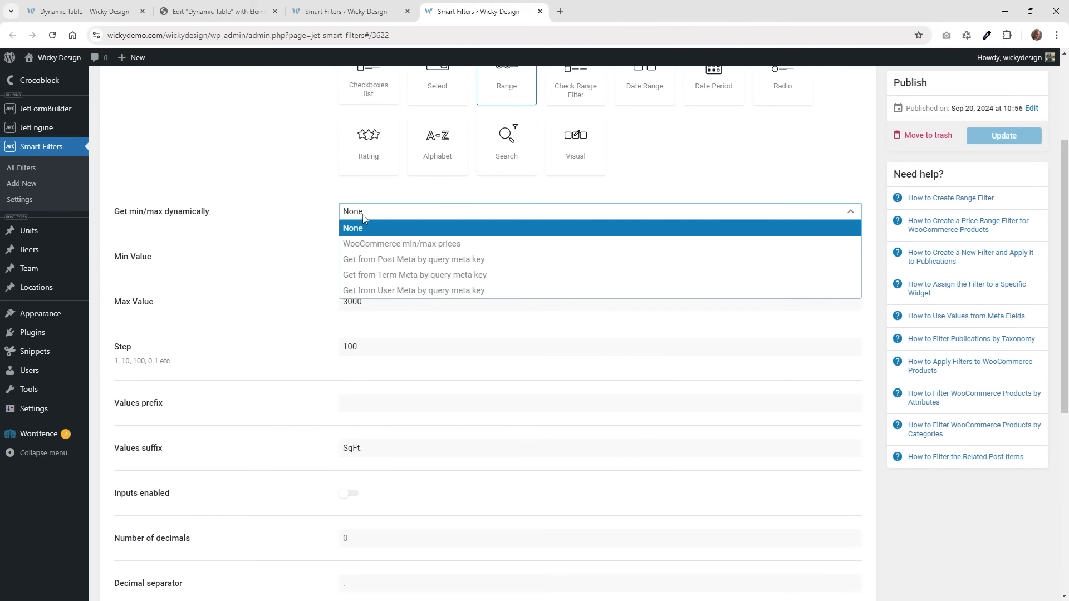
left_click(175, 211)
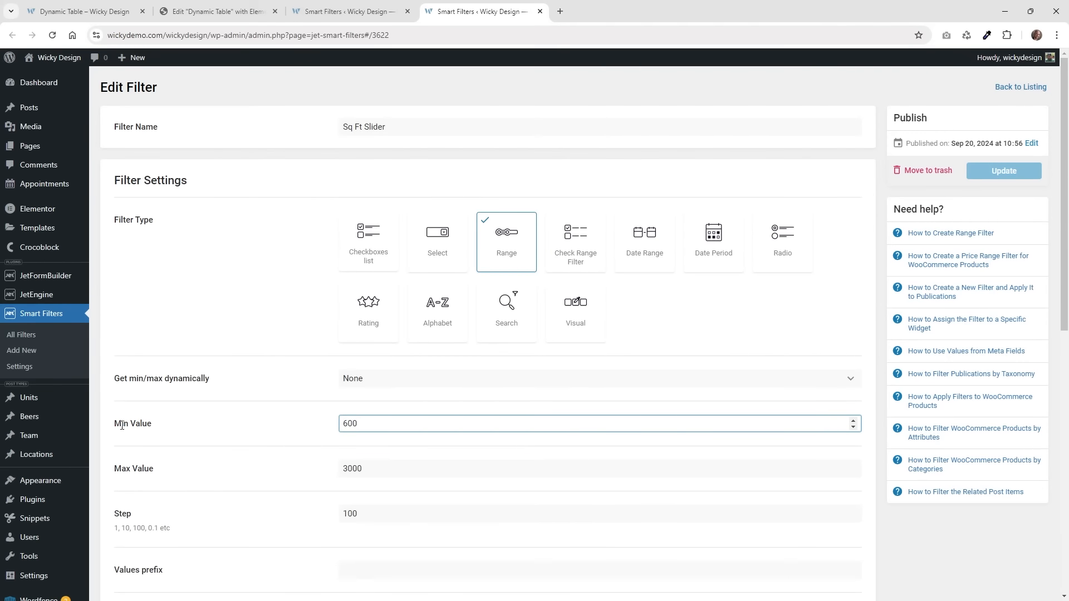
Compare the Sq Ft Slider's min and max values with the Sq Ft slider on the published Dynamic Table page.
left_click(114, 10)
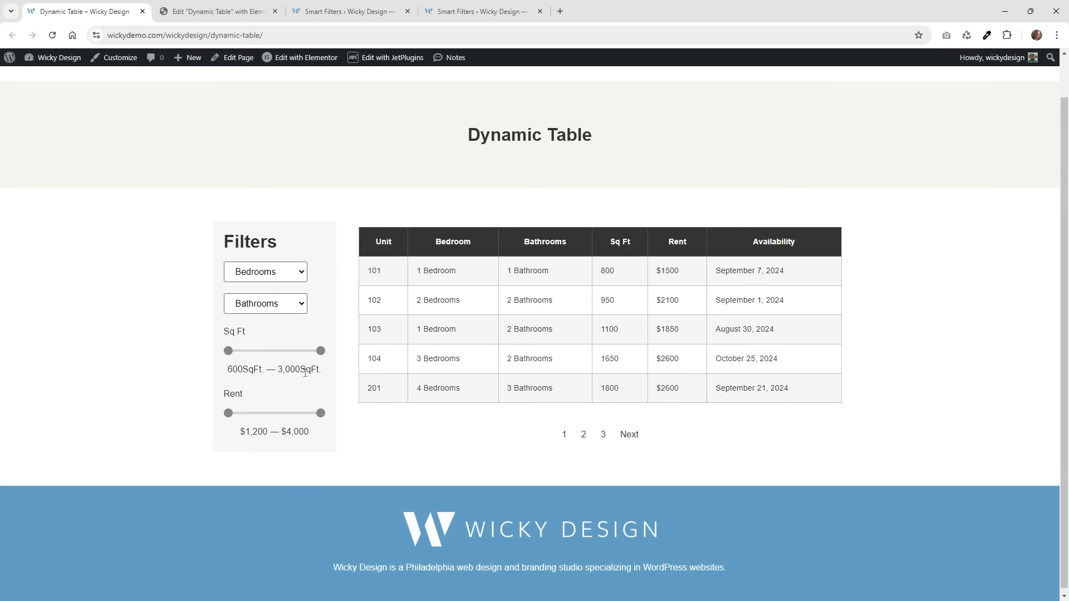
left_click(490, 10)
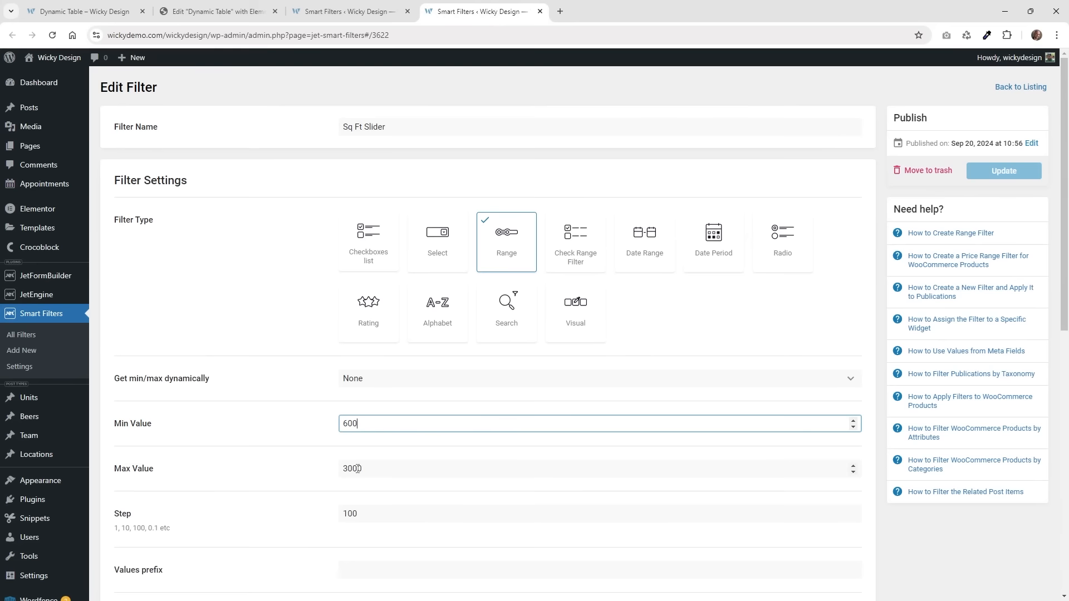
scroll(357, 469, "down", 2)
left_click(92, 10)
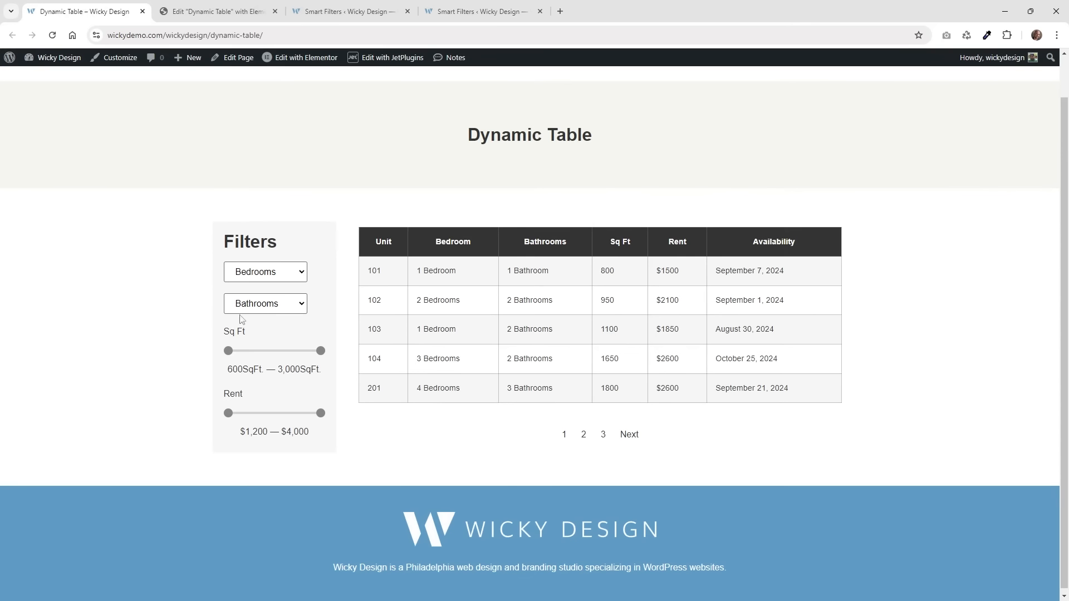
mouse_move(228, 352)
left_mouse_down()
mouse_move(261, 357)
mouse_move(228, 356)
left_mouse_up()
left_click(477, 12)
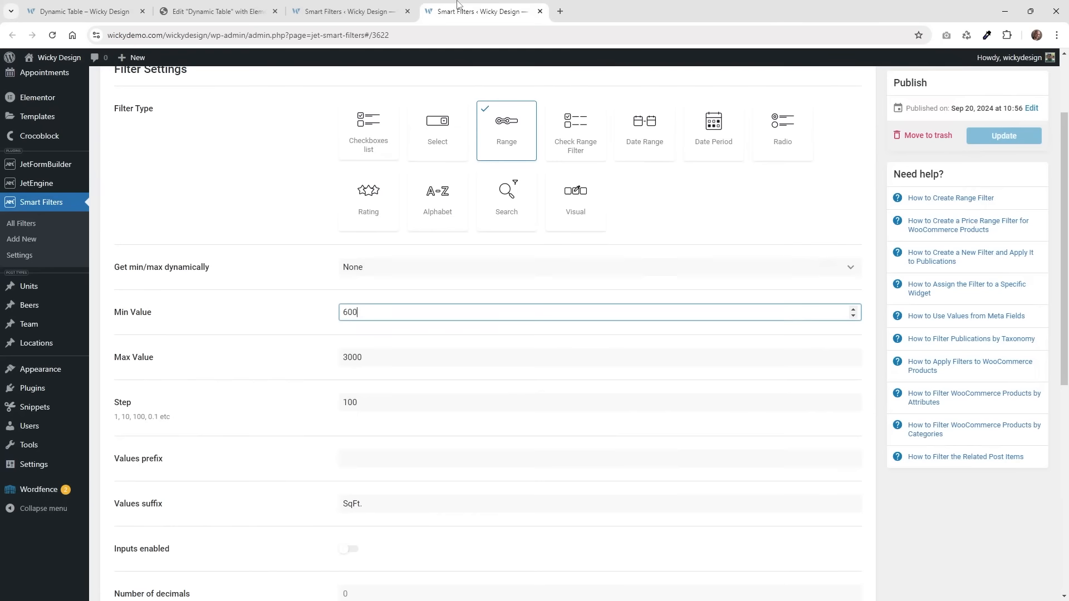
Examine the Sq Ft Slider's step value and values suffix, and compare the suffix with the slider text on the published page.
left_click(367, 405)
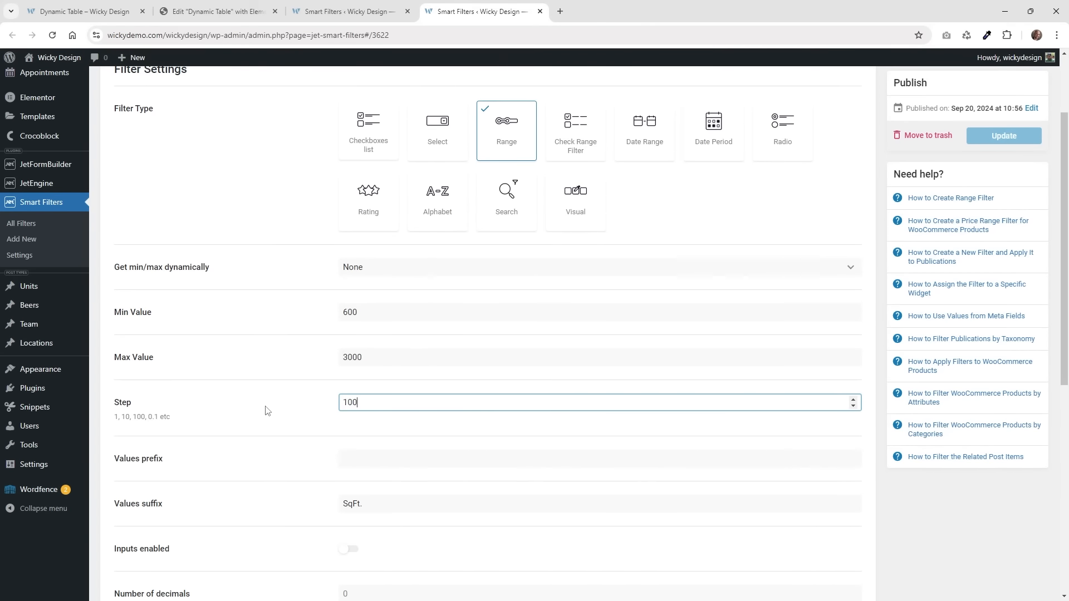
scroll(266, 411, "down", 1)
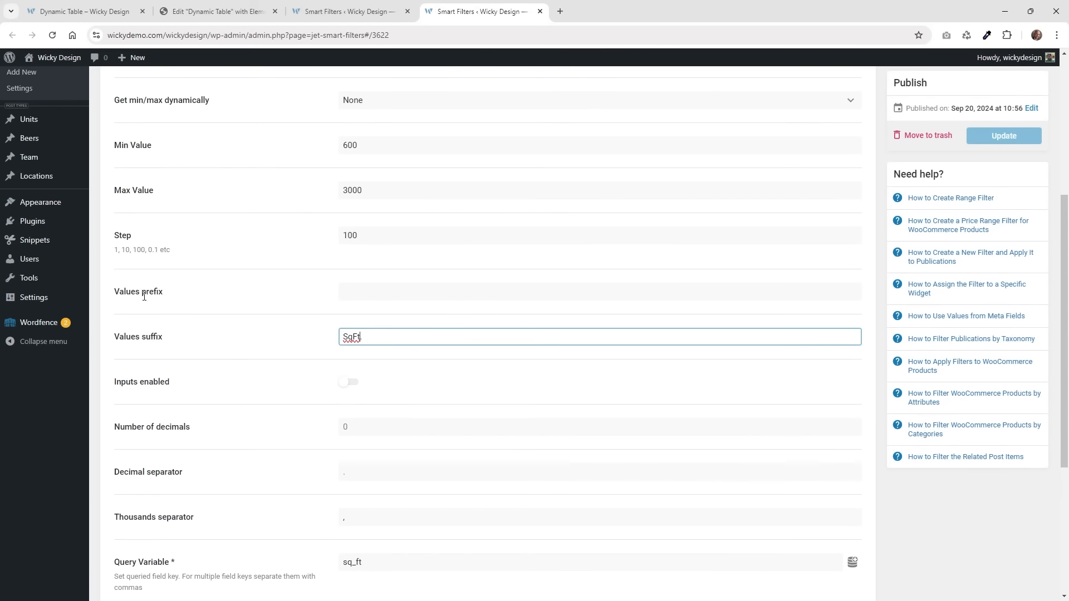
left_click_drag(388, 339, 356, 285)
left_click(372, 338)
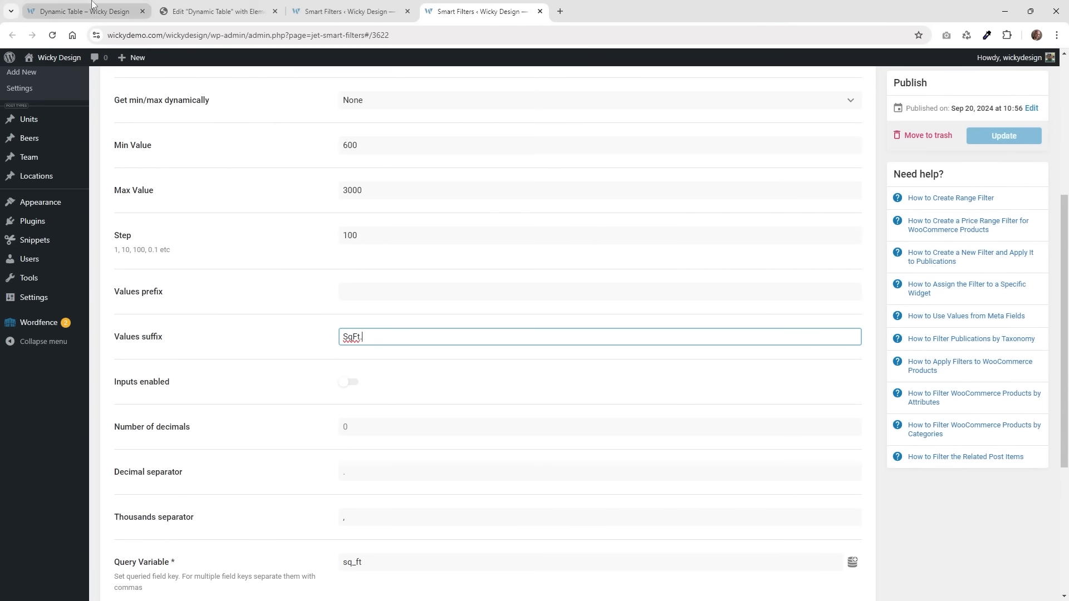
left_click(121, 15)
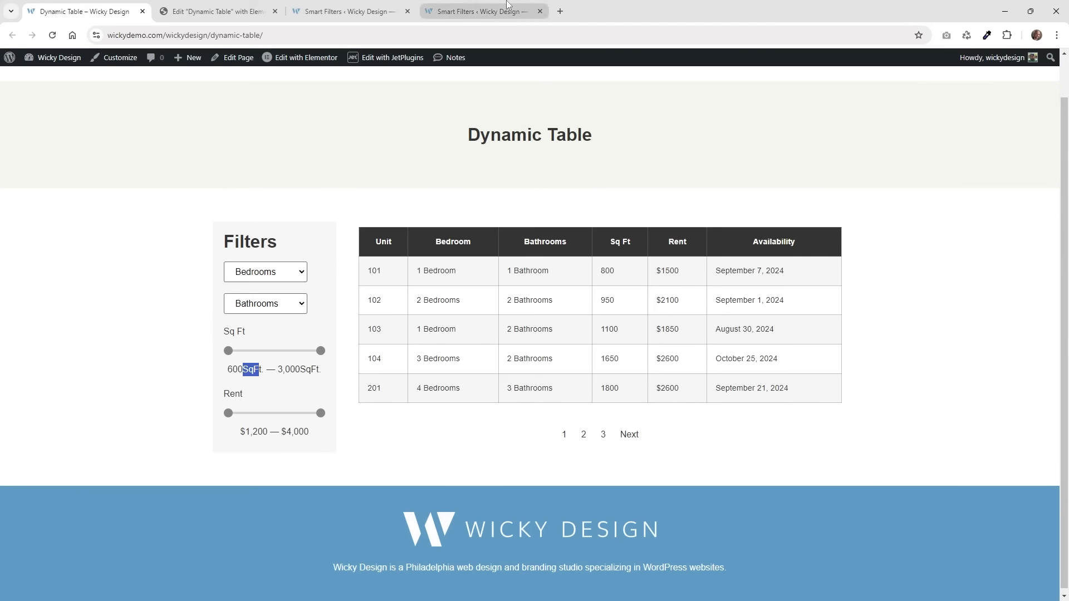
left_click(478, 11)
Examine the Sq Ft Slider's decimals, decimal and thousands separators, query variable and filter label.
scroll(366, 316, "down", 2)
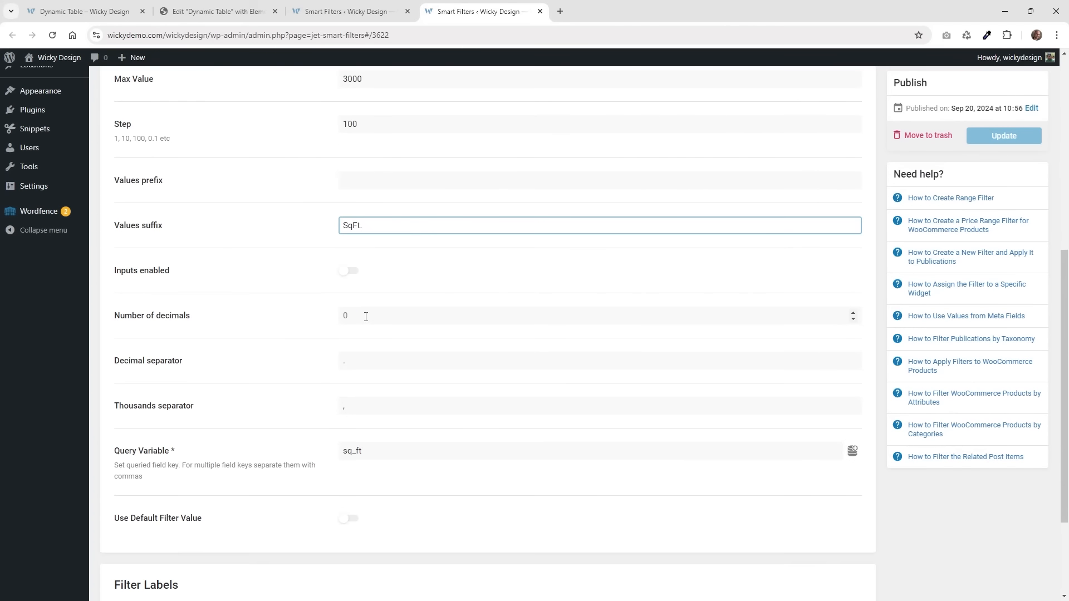
left_click(359, 361)
left_click(366, 406)
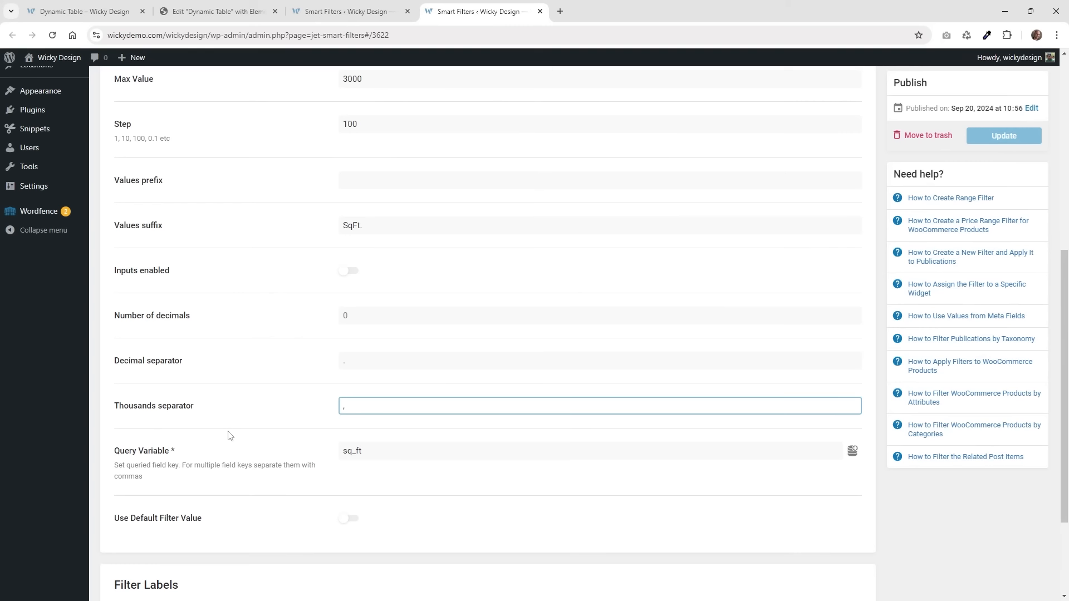
left_click_drag(363, 451, 315, 445)
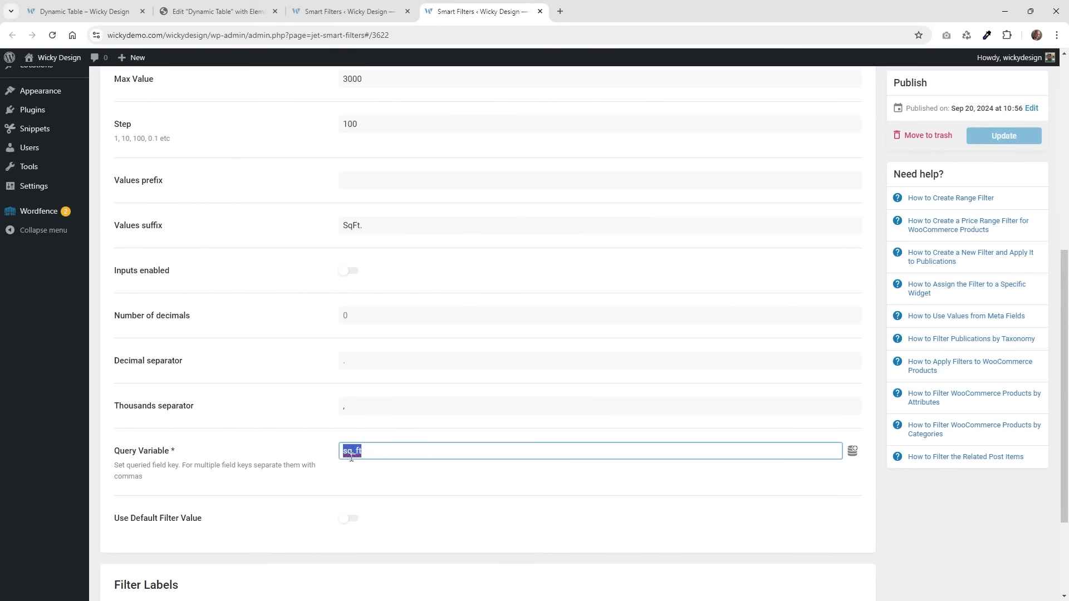
scroll(359, 451, "down", 1)
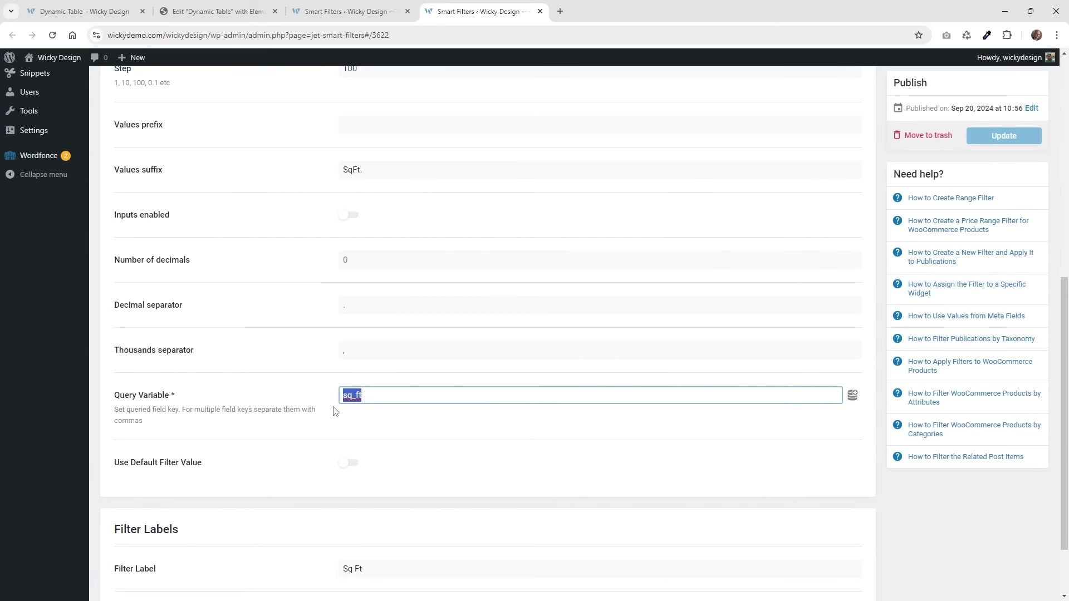
scroll(334, 411, "down", 2)
left_click(375, 485)
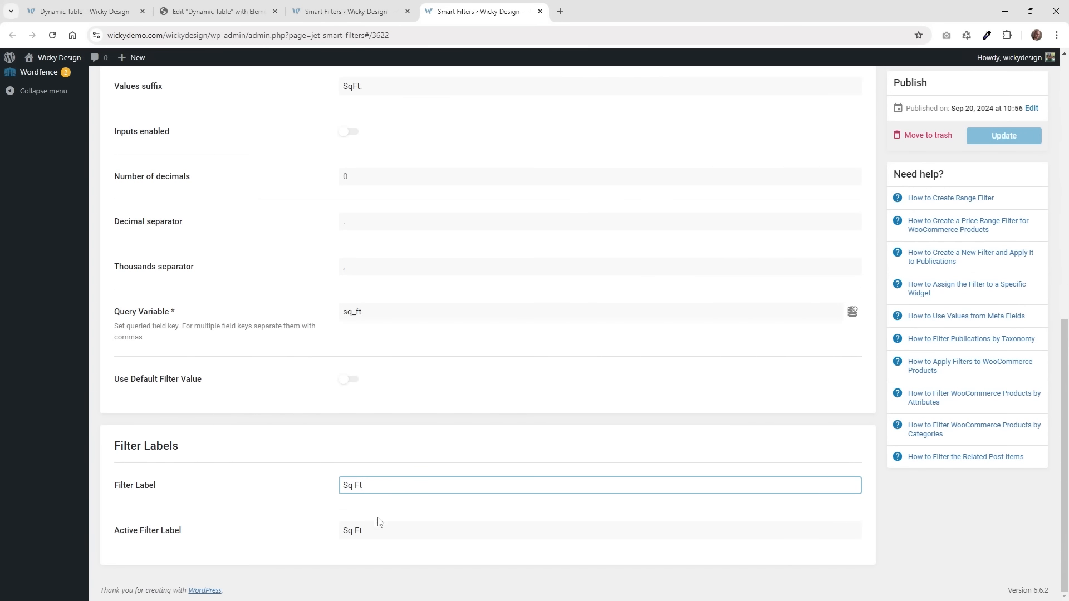
Examine the Sq Ft Slider's active filter label and compare it with the slider's label on the published Dynamic Table page.
left_click(378, 530)
left_click(114, 8)
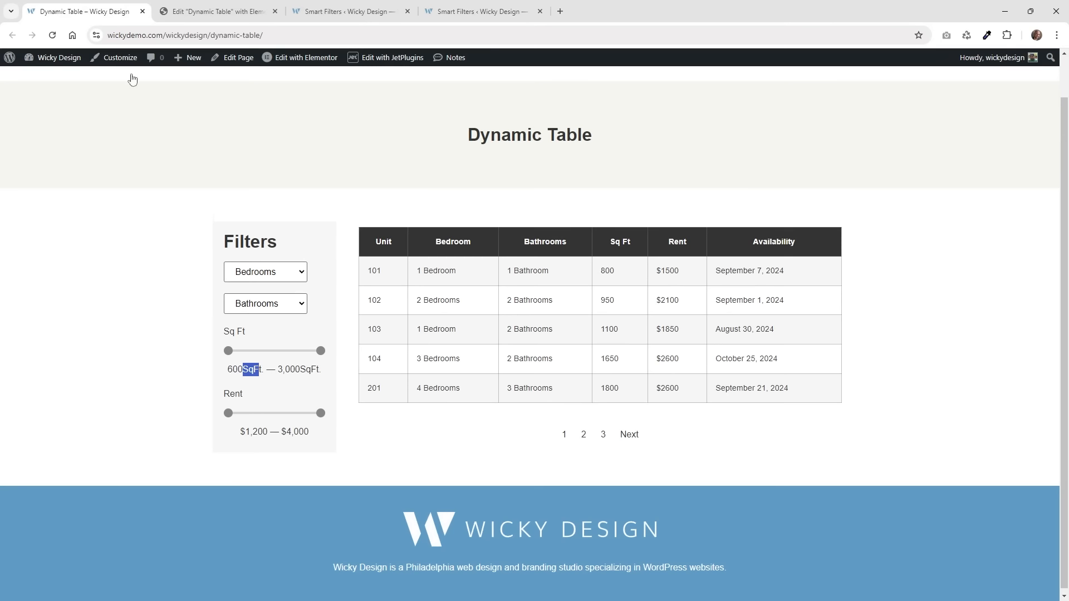
left_click_drag(229, 332, 246, 333)
Open the Rent Slider filter from the Smart Filters list in a new tab and switch to it.
left_click(342, 8)
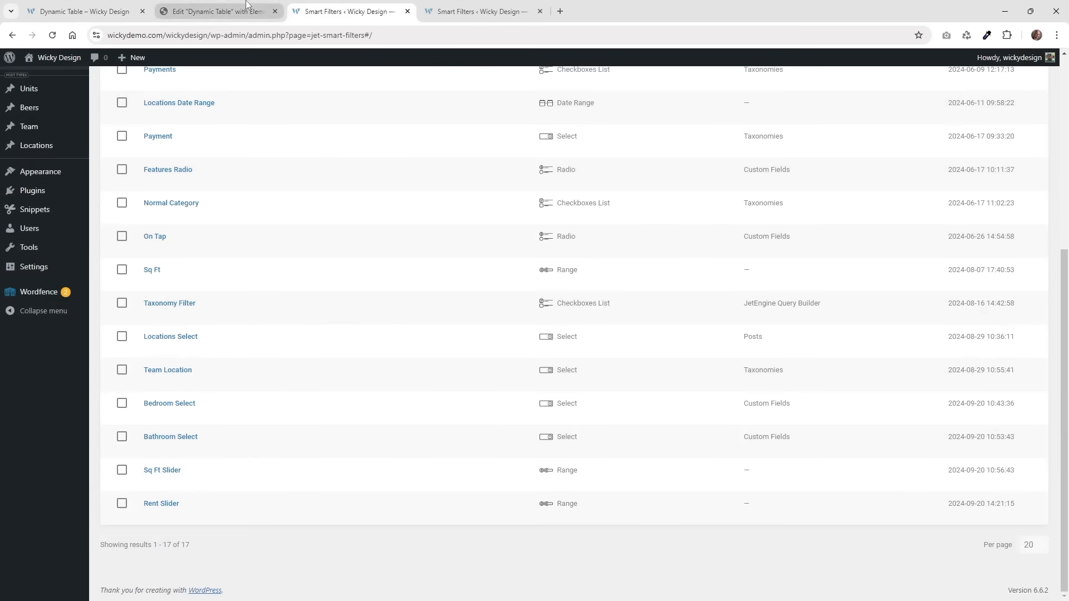
right_click(169, 507)
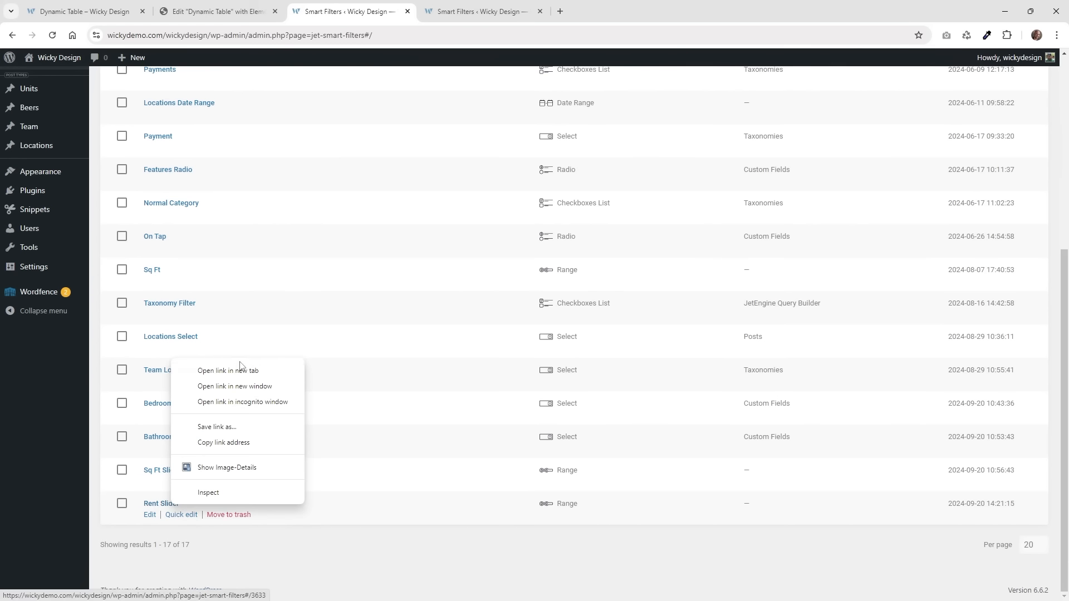
left_click(247, 375)
left_click(485, 11)
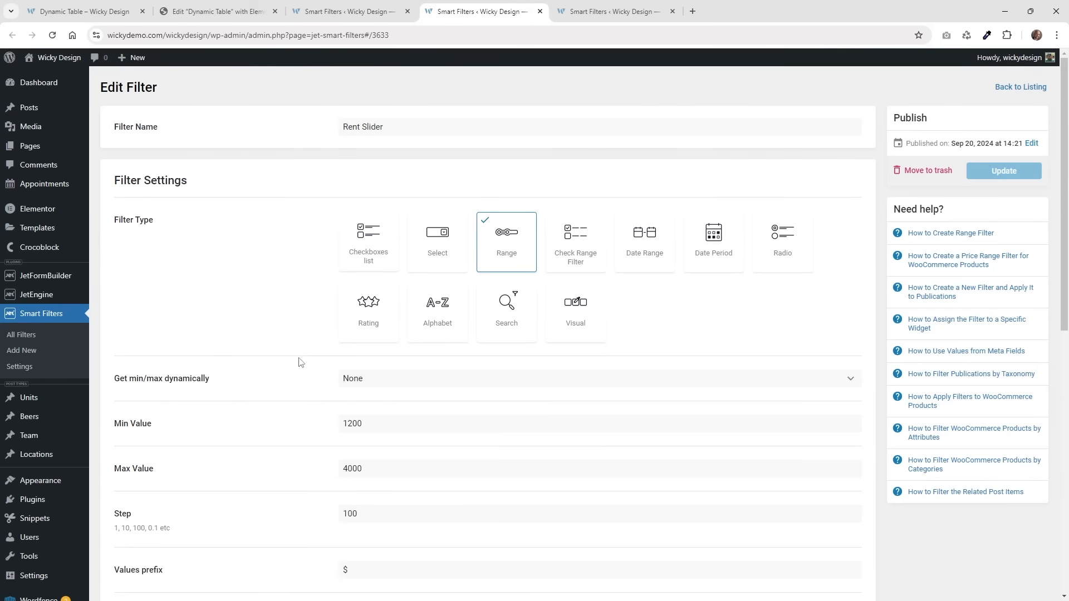
Examine the Rent Slider's min value, max value, step and values prefix.
scroll(290, 370, "down", 3)
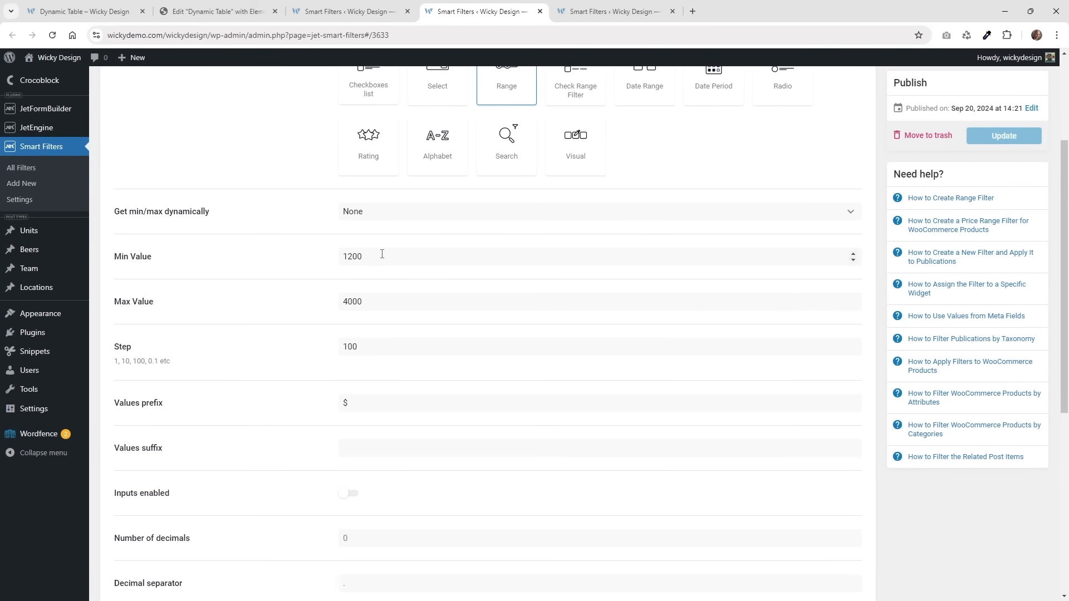
left_click(380, 256)
left_click(382, 302)
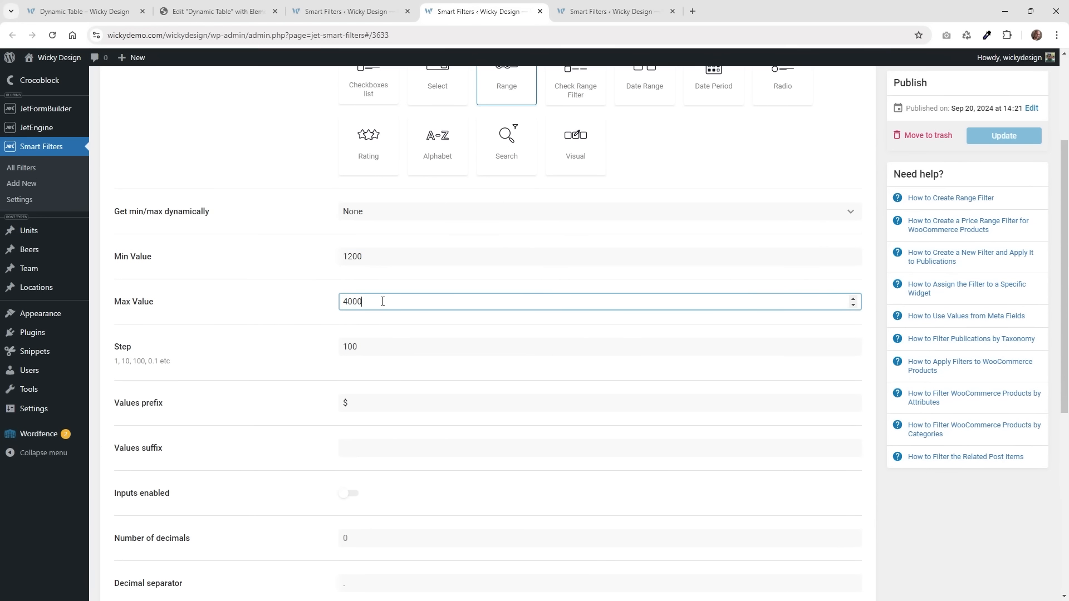
left_click(378, 346)
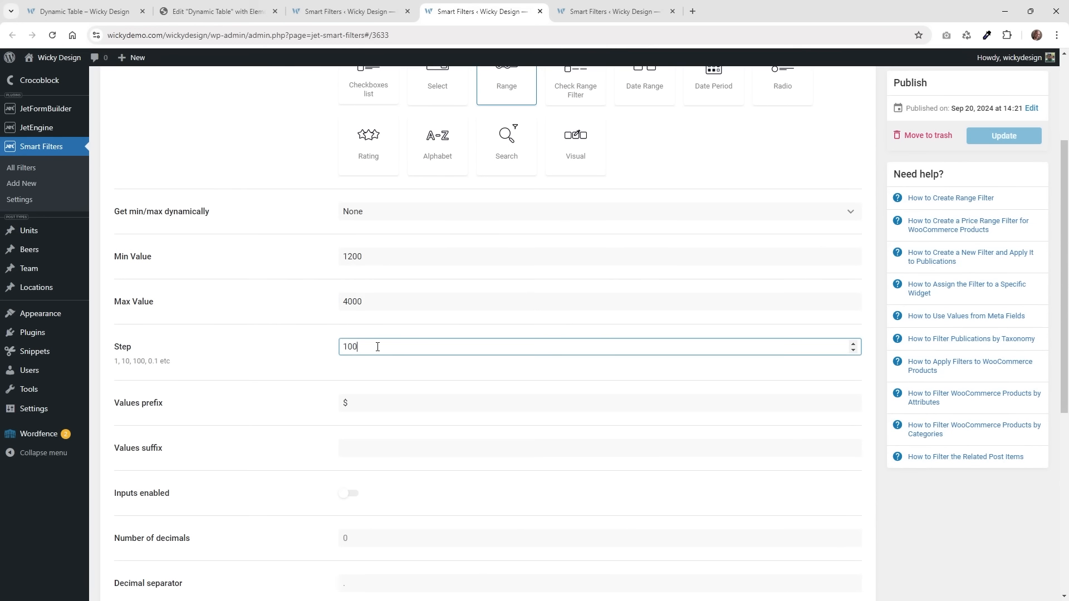
left_click(370, 403)
left_click_drag(370, 403, 339, 403)
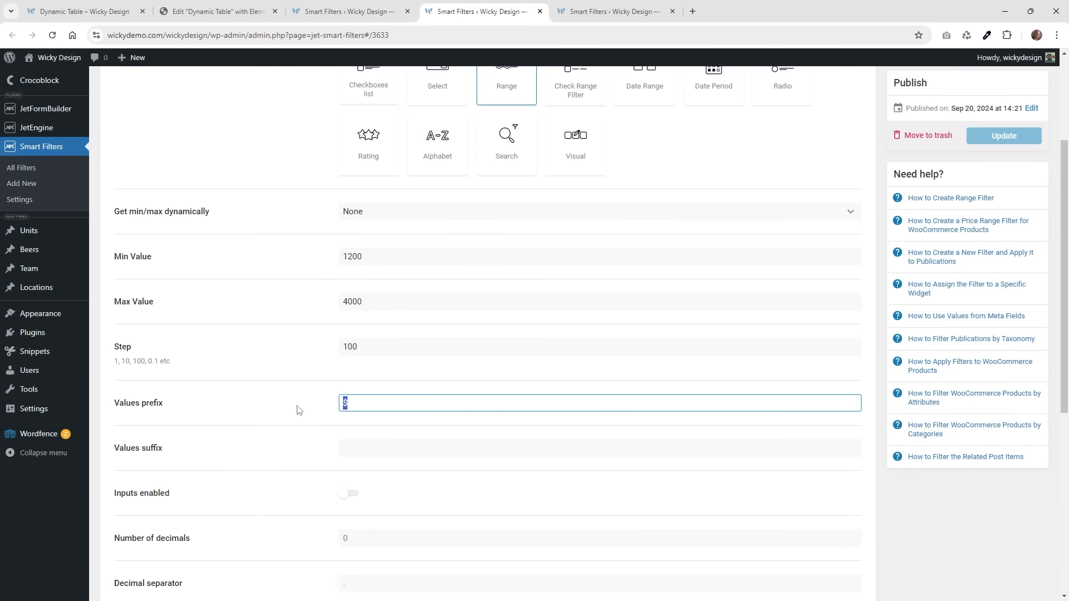
Examine the Rent Slider's query variable and its filter labels.
scroll(299, 410, "down", 4)
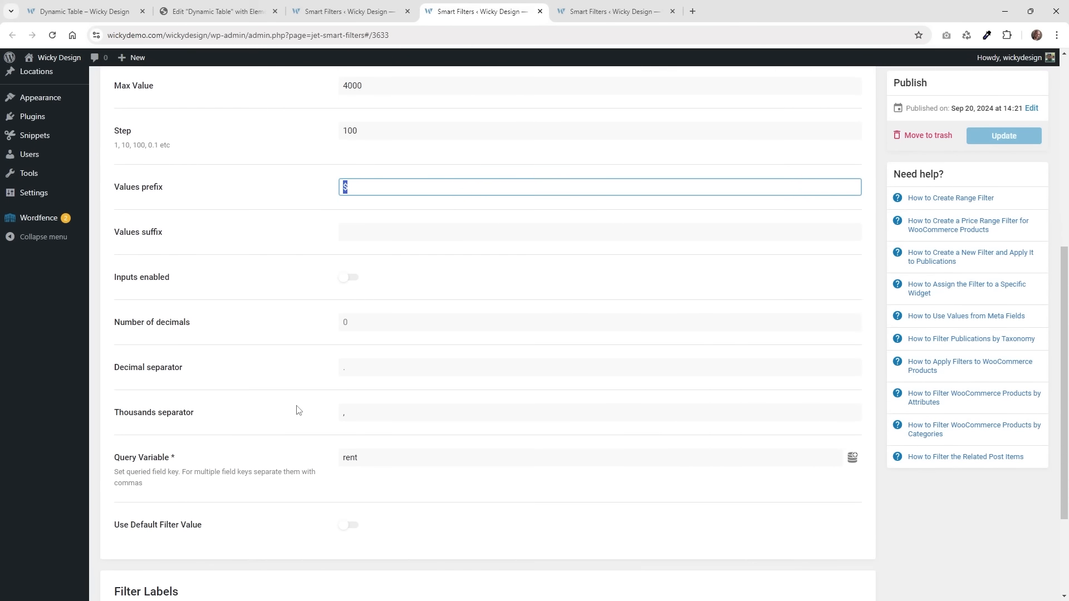
left_click(356, 450)
left_click_drag(356, 450, 316, 450)
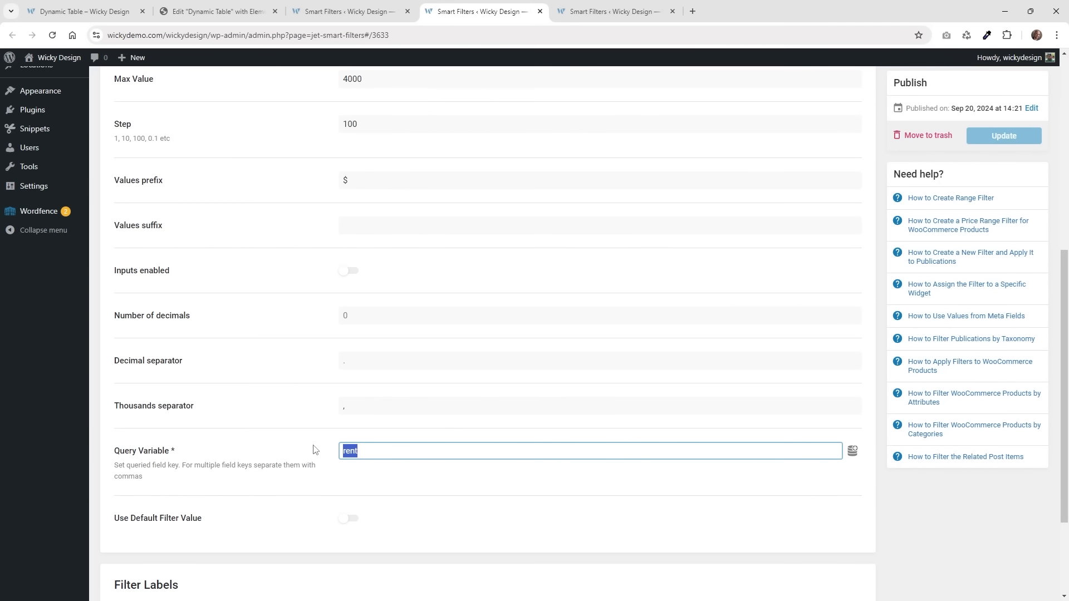
scroll(253, 427, "down", 3)
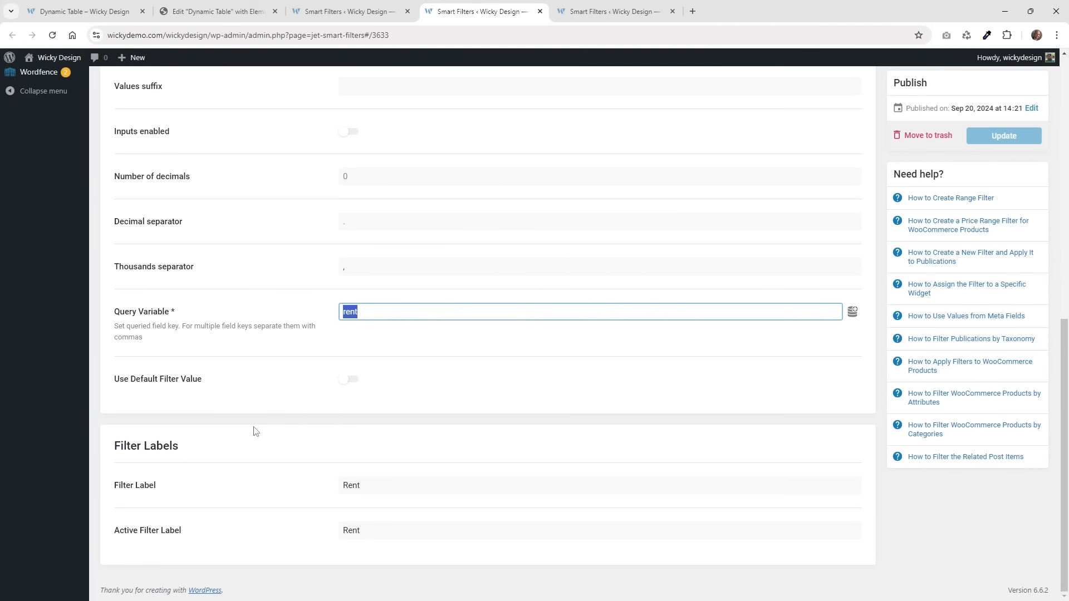
scroll(254, 427, "up", 1)
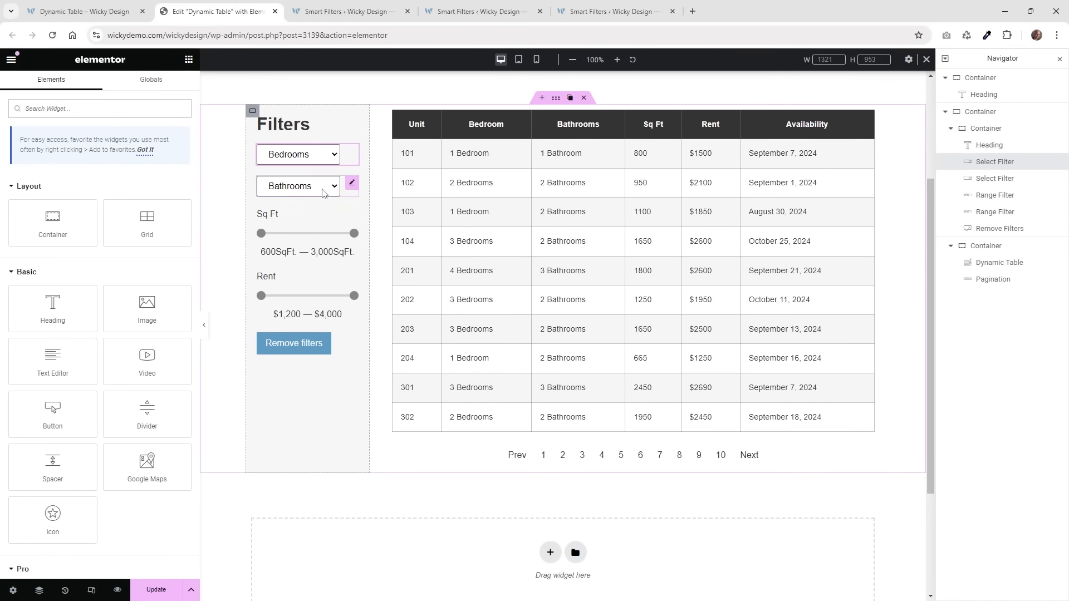
Look up the Select Filter widget in the Elementor page editor by searching for "selec", and open the Bedrooms filter's settings.
left_click(351, 214)
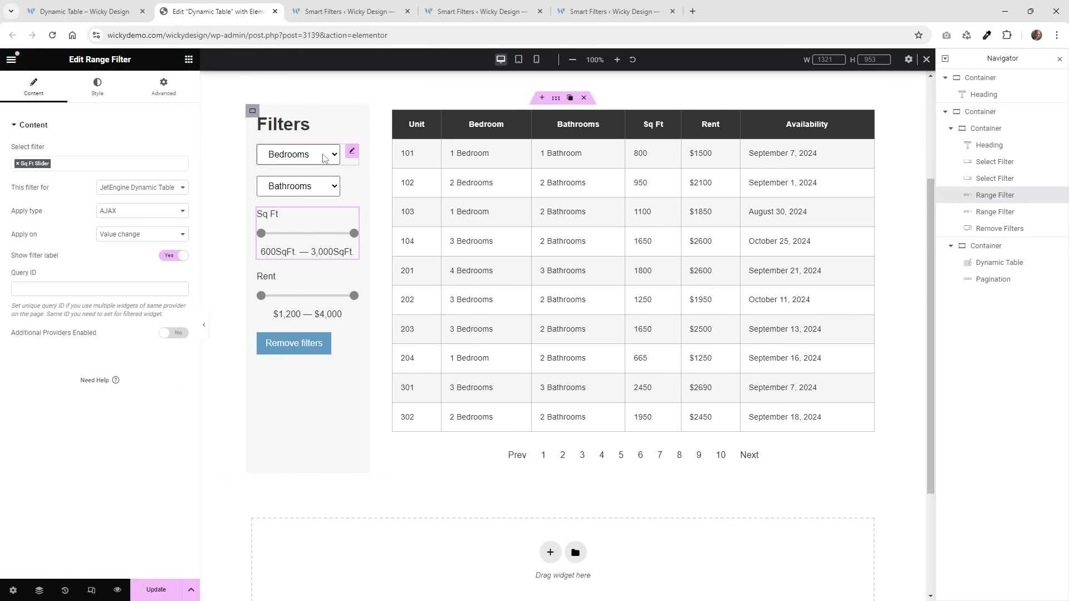
left_click(352, 151)
left_click(189, 59)
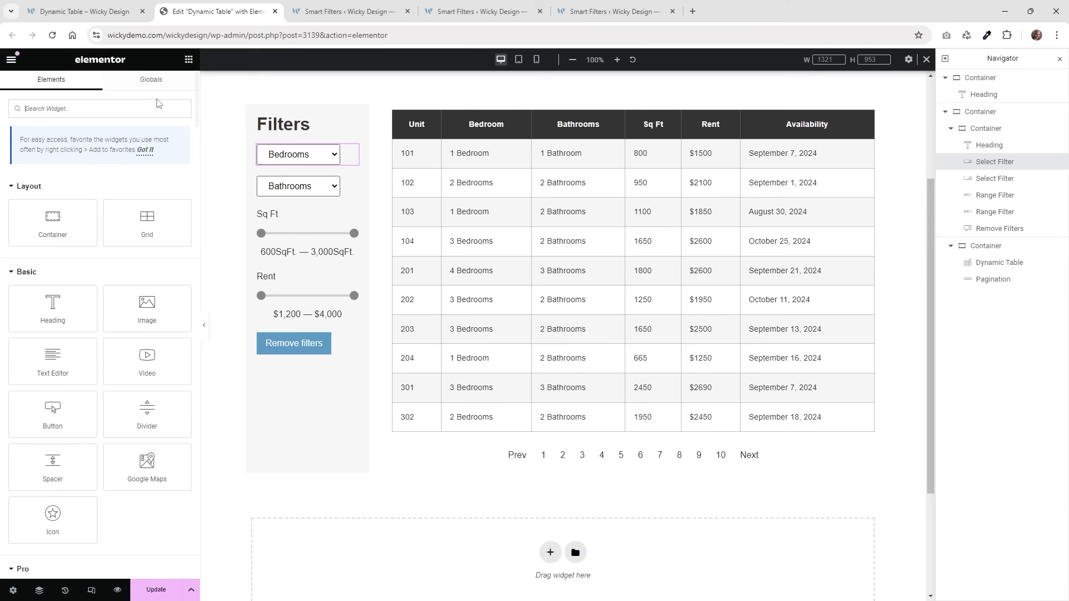
left_click(128, 108)
type("selec")
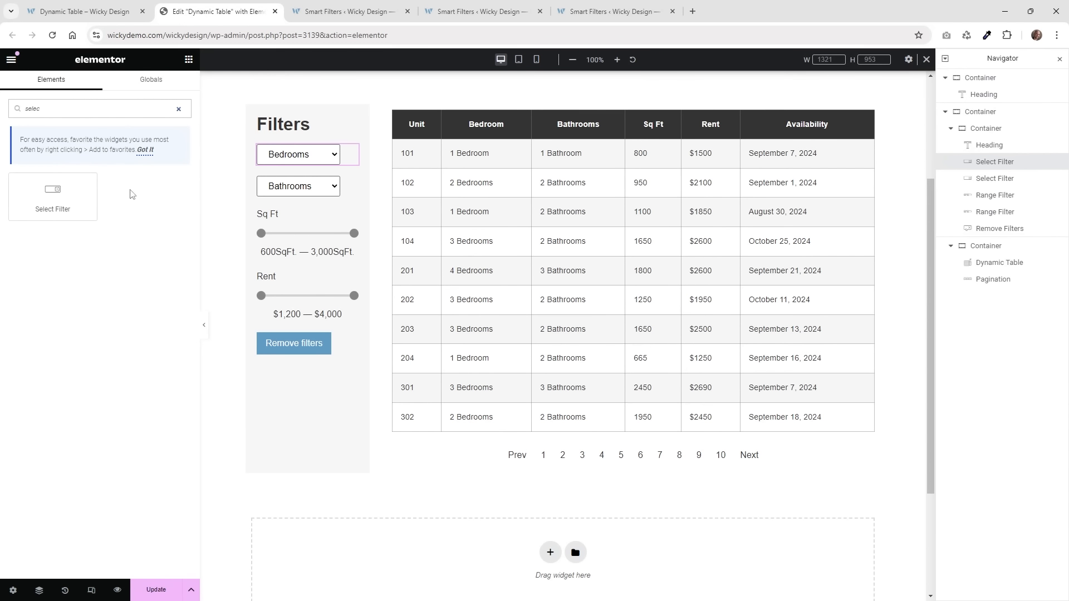
left_click(353, 152)
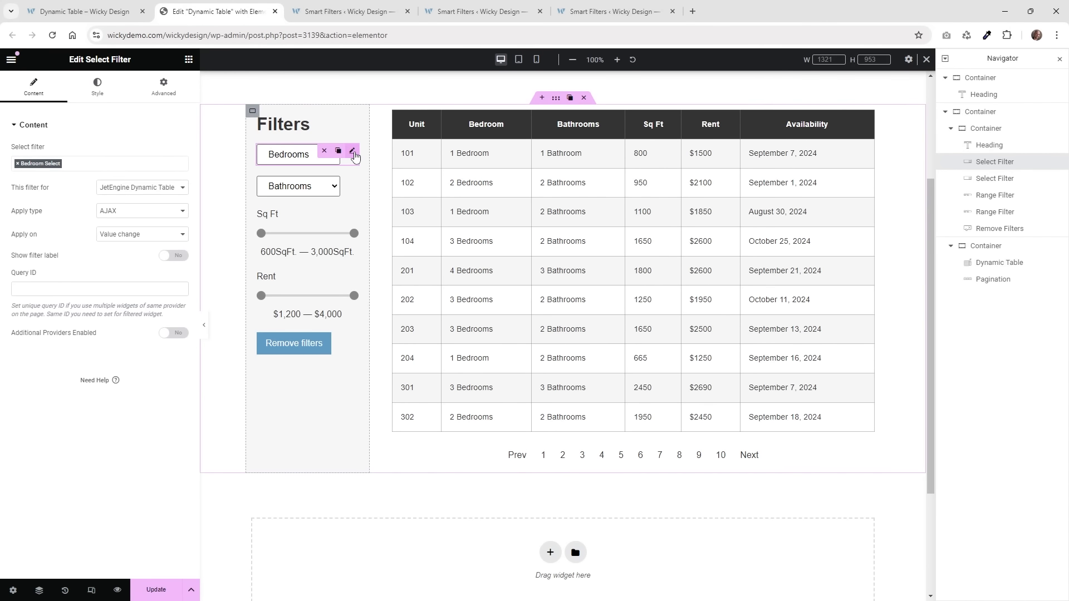
Examine the Bedrooms filter's selected filter, JetEngine Dynamic Table target and apply type options, and view the Bathrooms filter's settings for comparison.
left_click(92, 164)
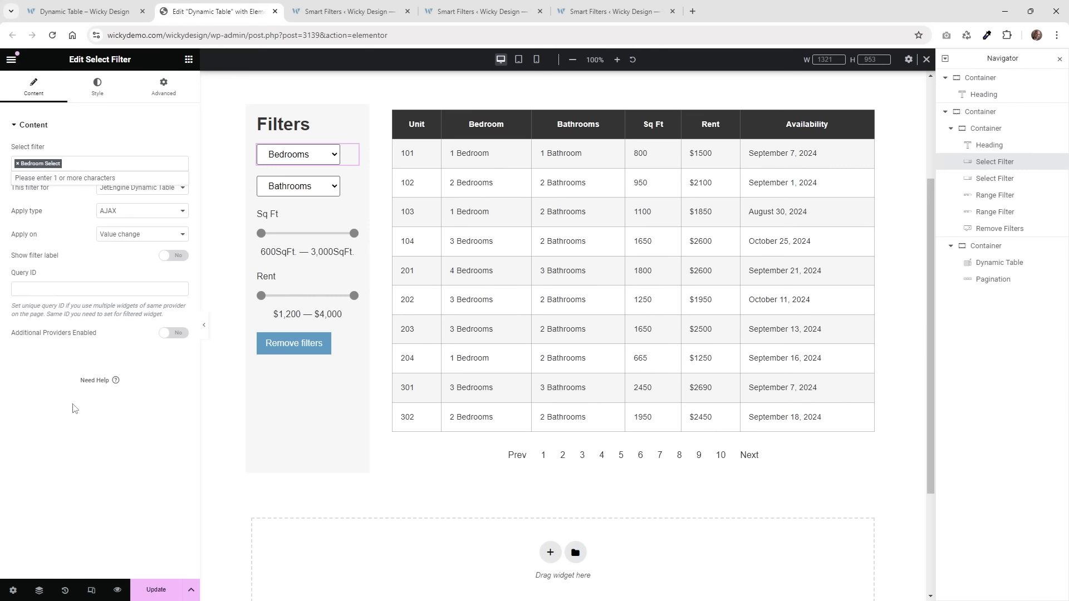
left_click(89, 465)
left_click(132, 189)
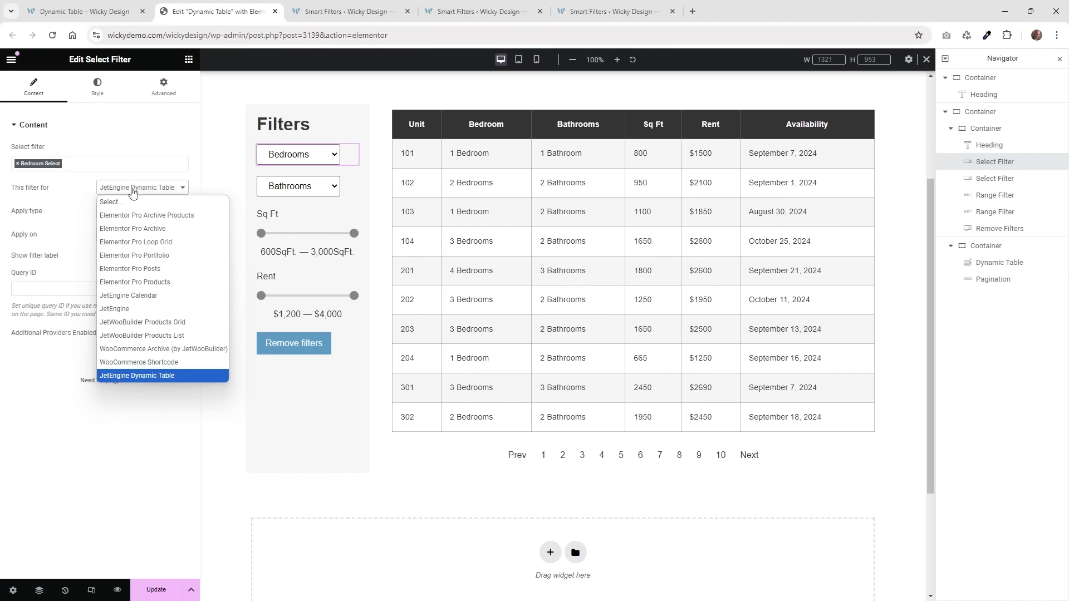
left_click(167, 375)
left_click(111, 216)
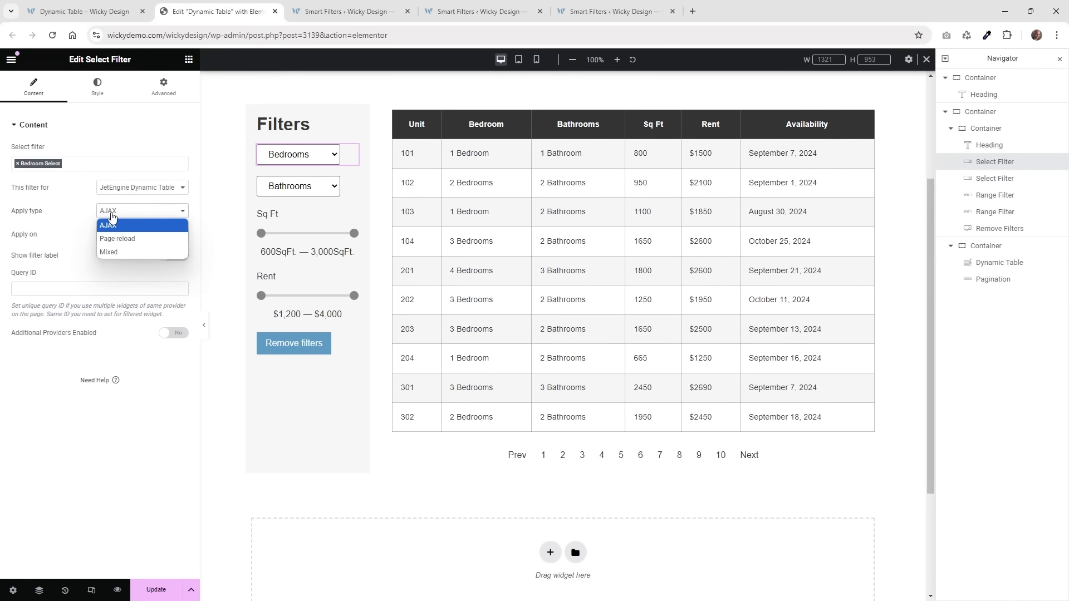
left_click(127, 460)
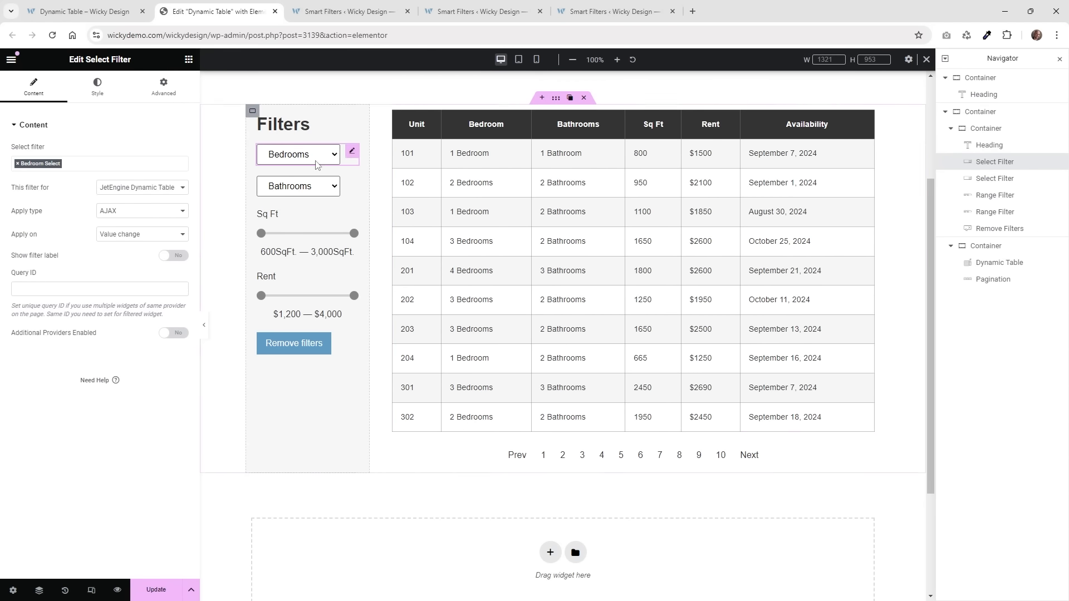
left_click(352, 184)
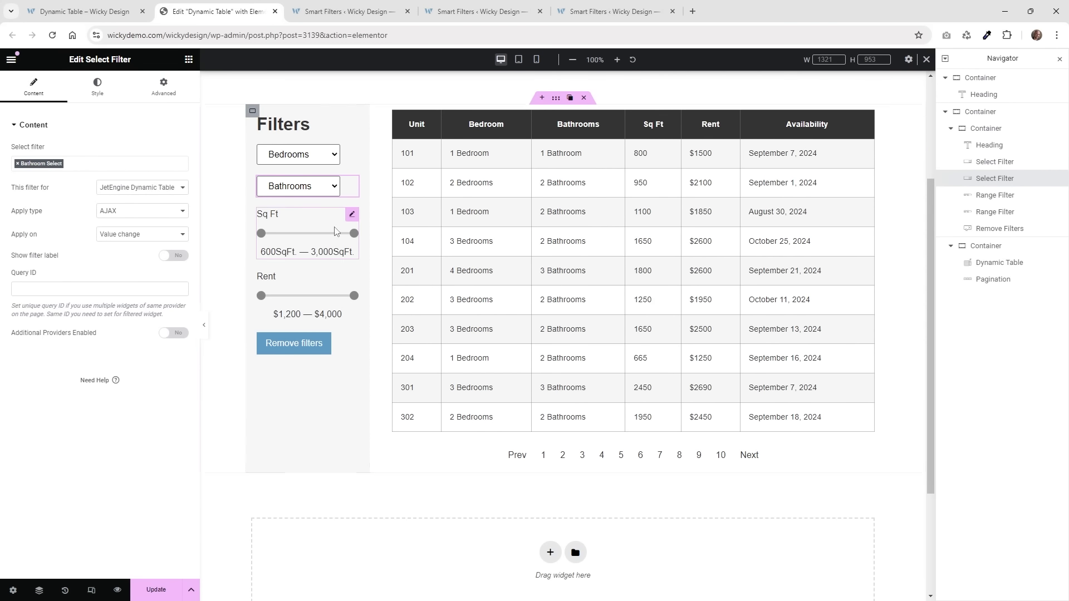
Look up the Range Filter widget by searching for "rang", and examine the Sq Ft filter's selected filter and target setting.
left_click(351, 212)
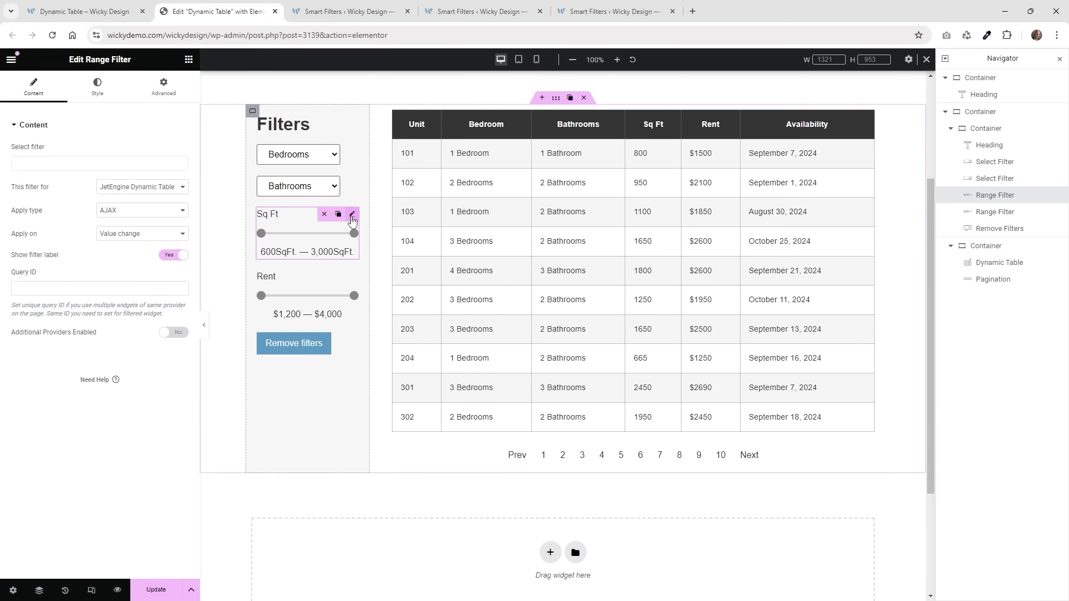
left_click(189, 59)
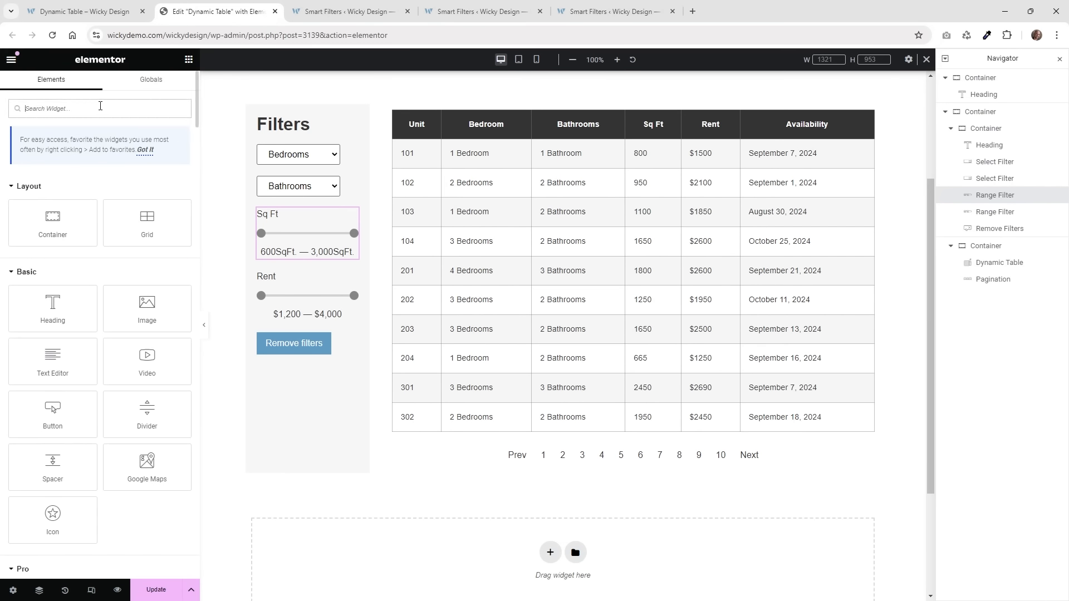
type("rang")
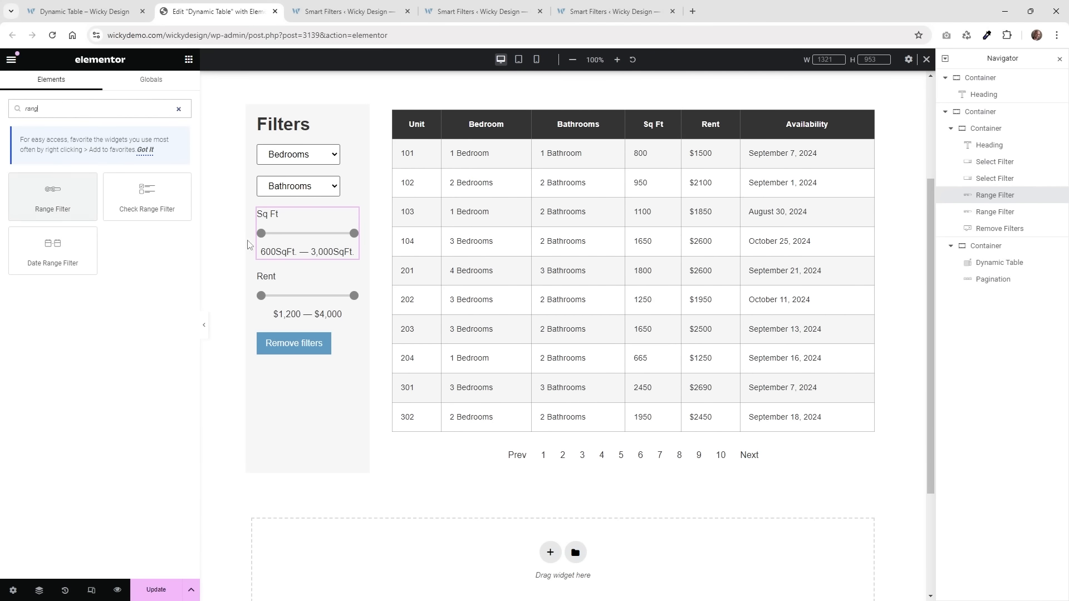
left_click(354, 215)
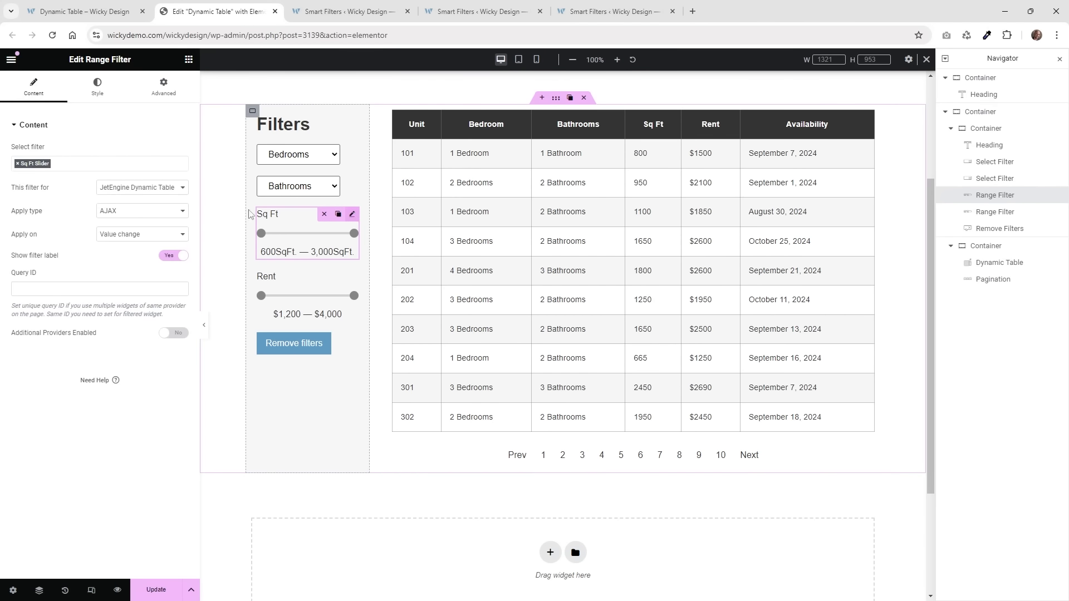
left_click(85, 158)
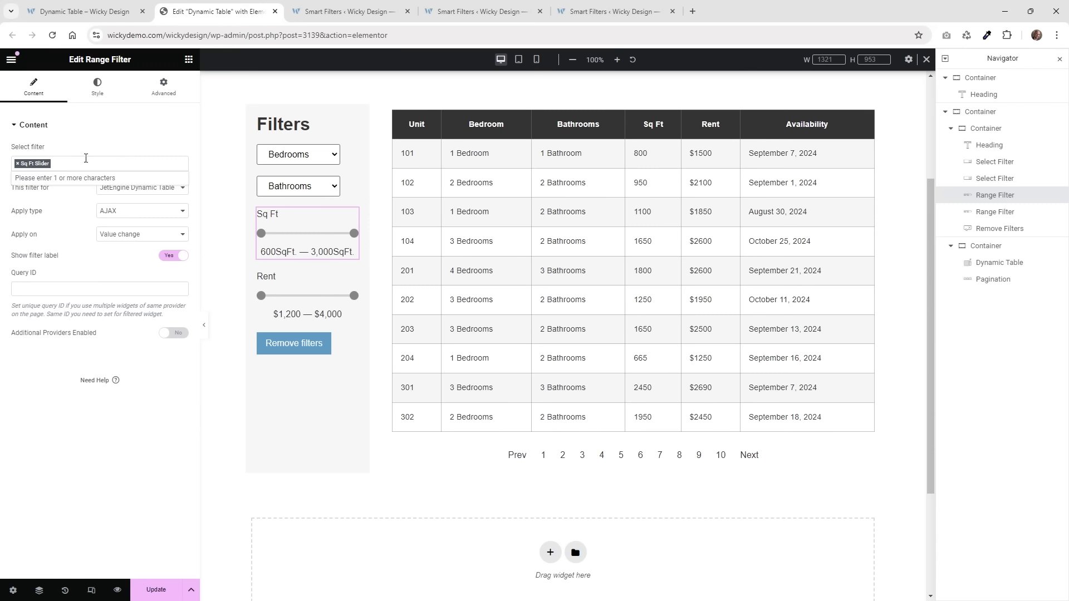
left_click(134, 193)
left_click(135, 189)
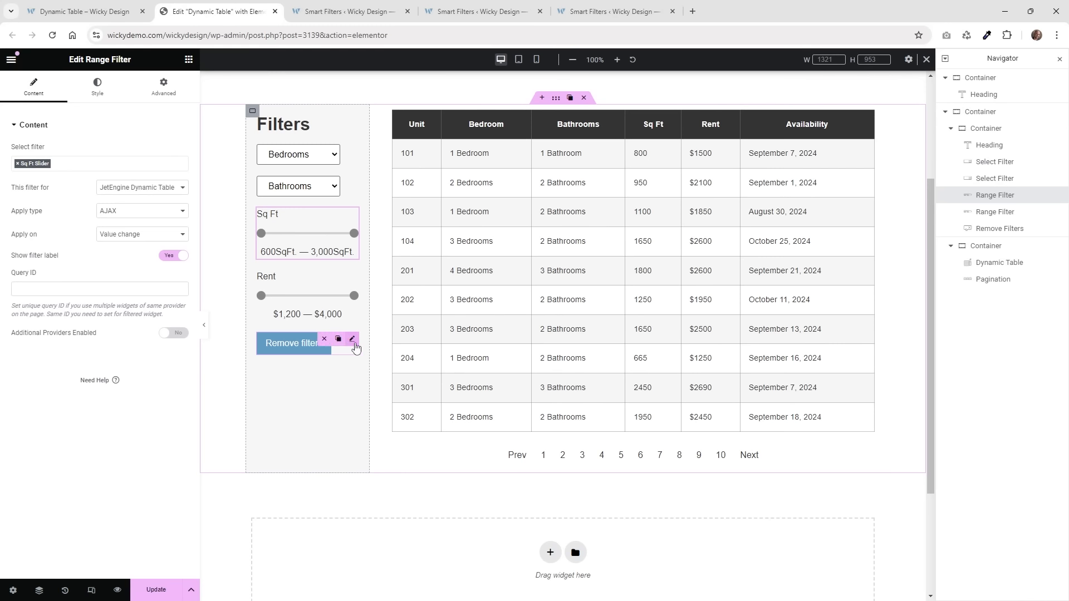
Look up the Remove Filters widget by searching for "remov", and examine its JetEngine Dynamic Table target and button text.
left_click(352, 341)
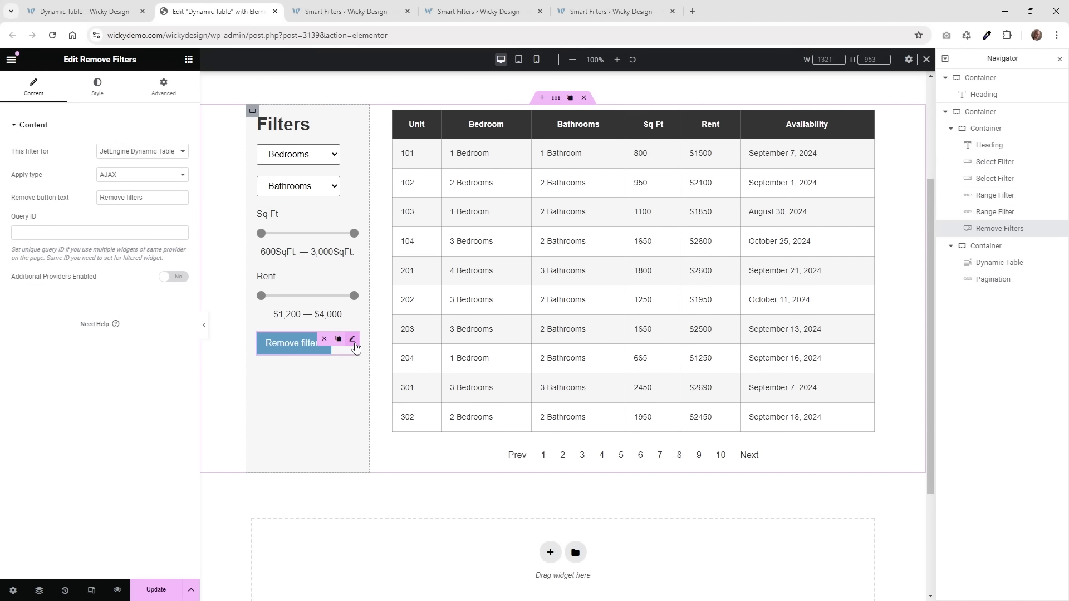
left_click(190, 60)
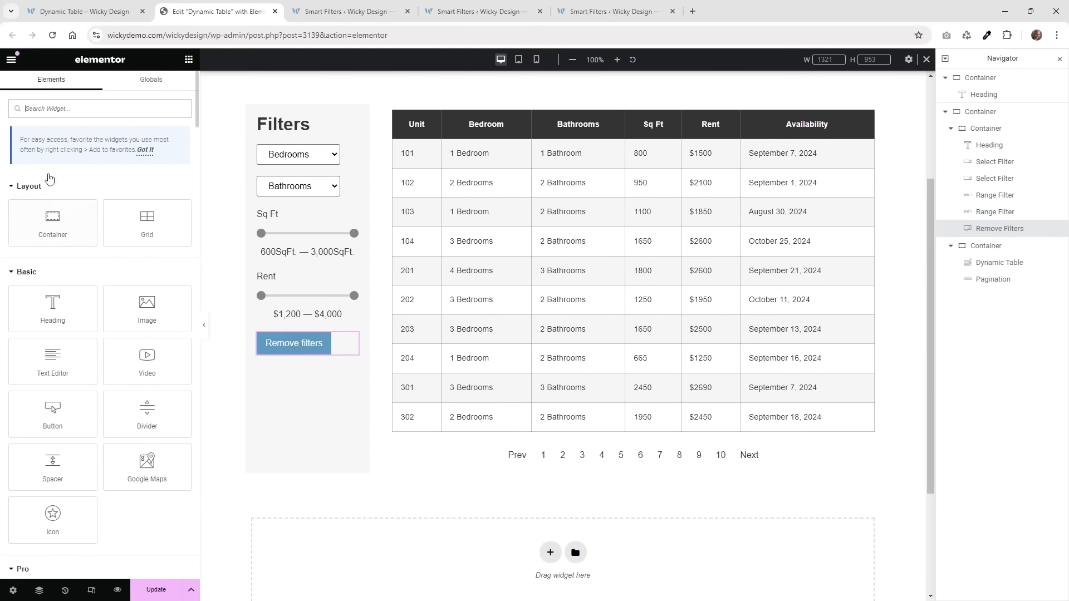
type("remov")
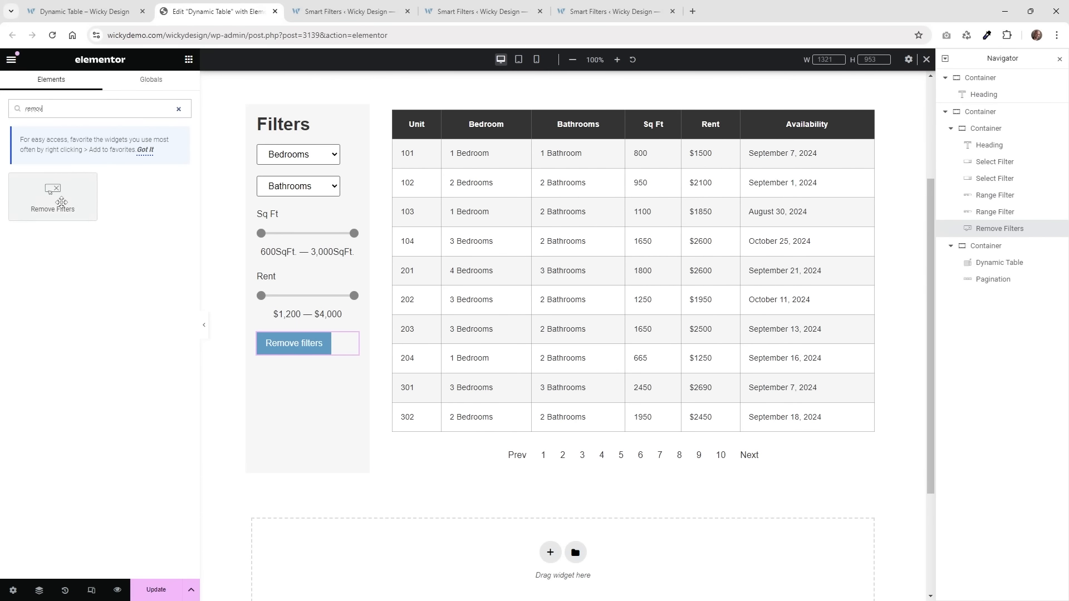
left_click(348, 342)
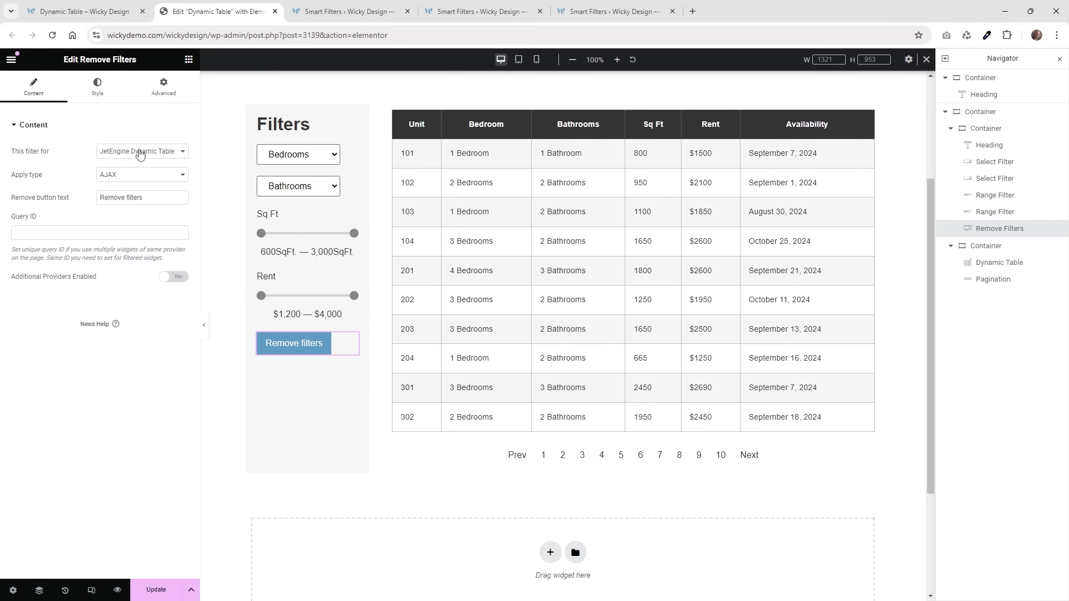
left_click(140, 154)
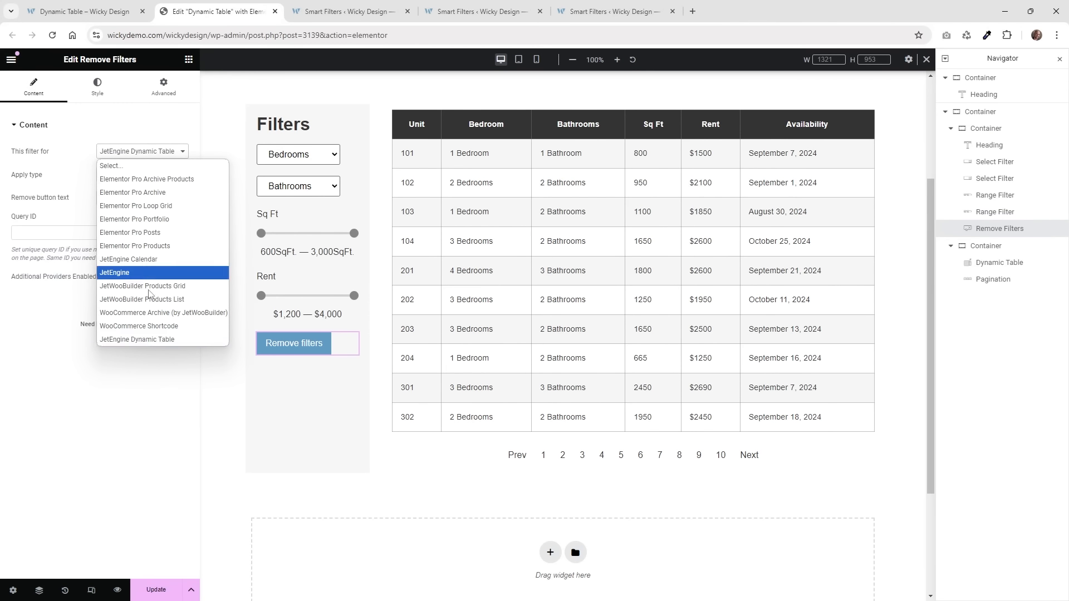
left_click(157, 339)
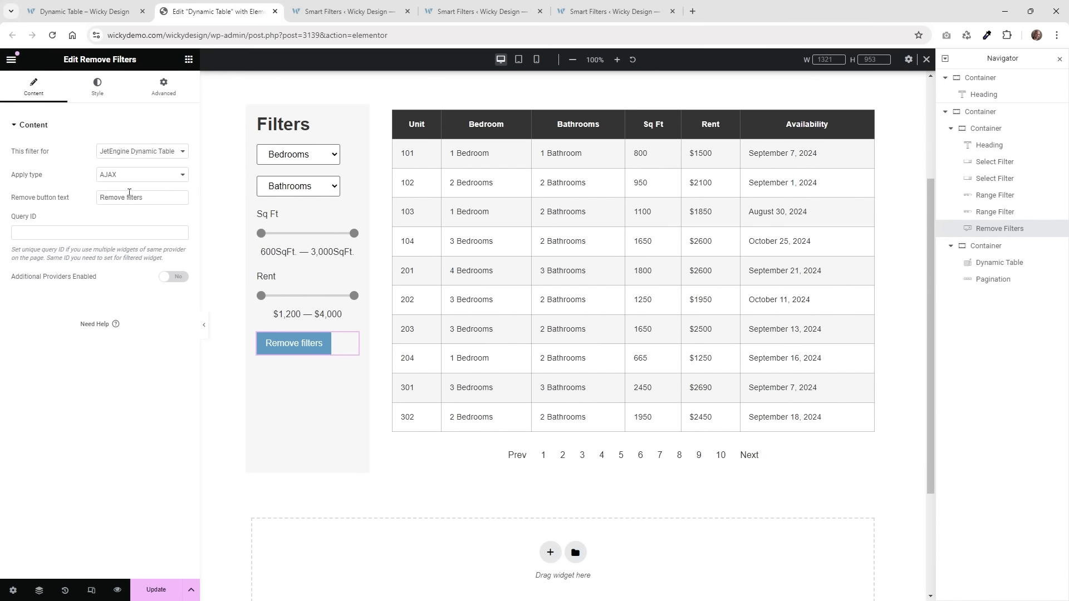
left_click_drag(139, 194, 101, 190)
Test the published table's filters with 2 Bedrooms, 2 Bathrooms and a minimum of 1,000 SqFt, and remove all filters.
left_click(84, 11)
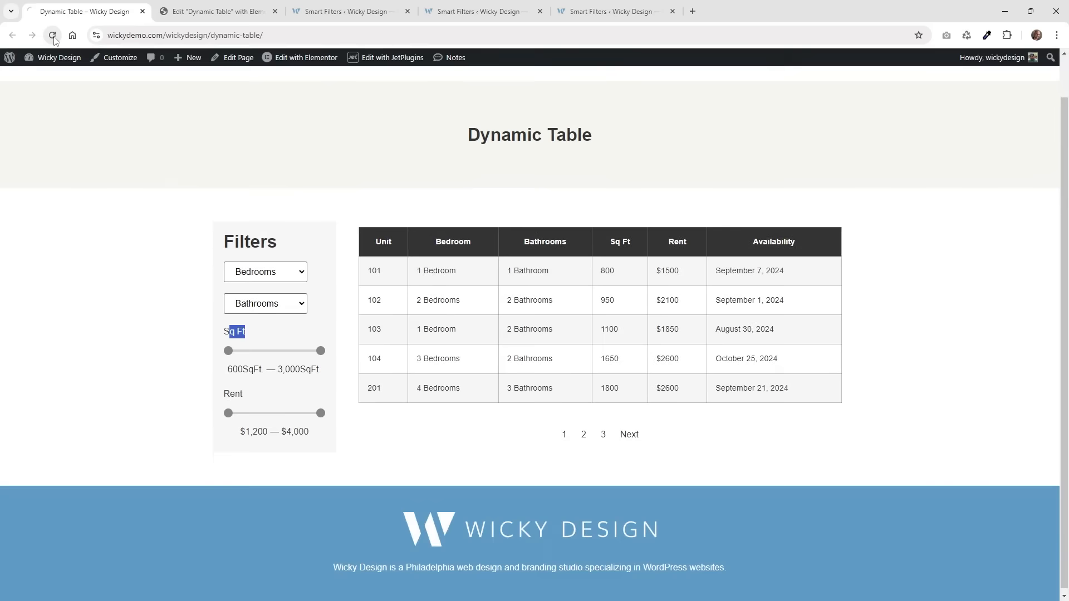
left_click(281, 273)
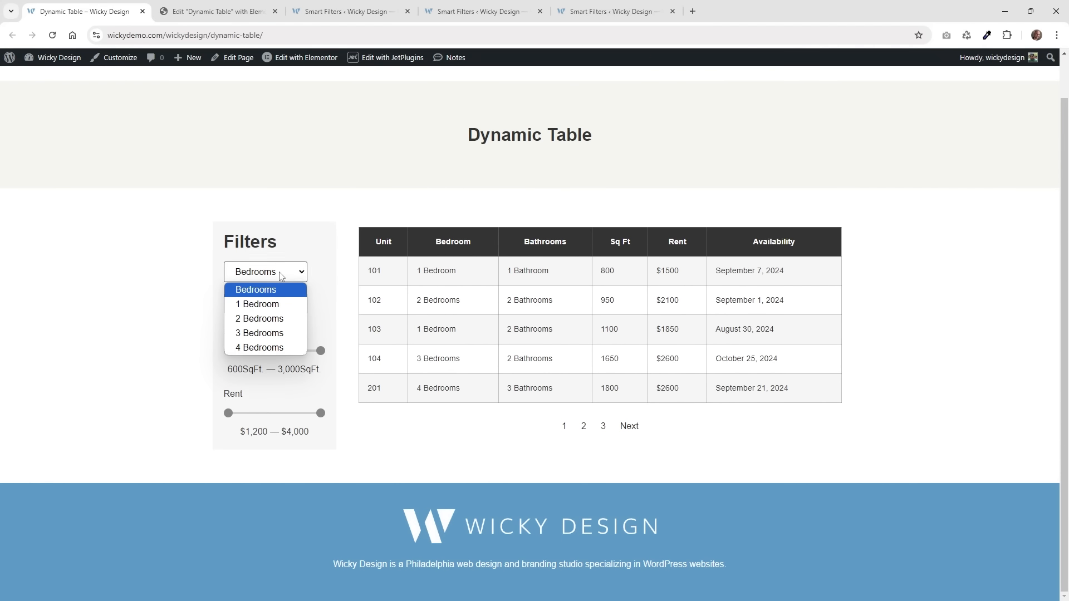
left_click(278, 322)
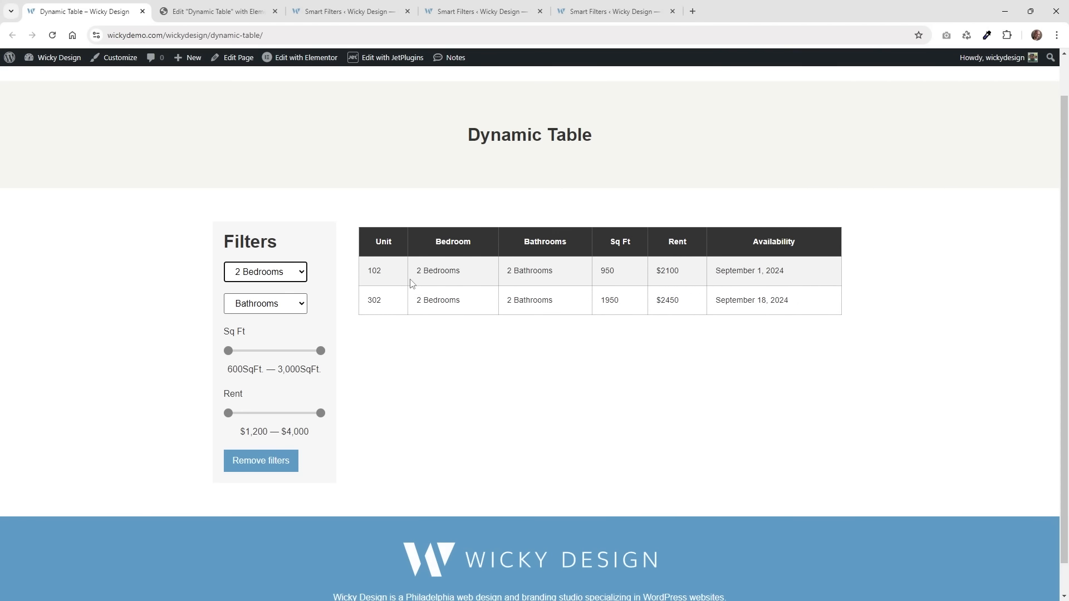
left_click(265, 304)
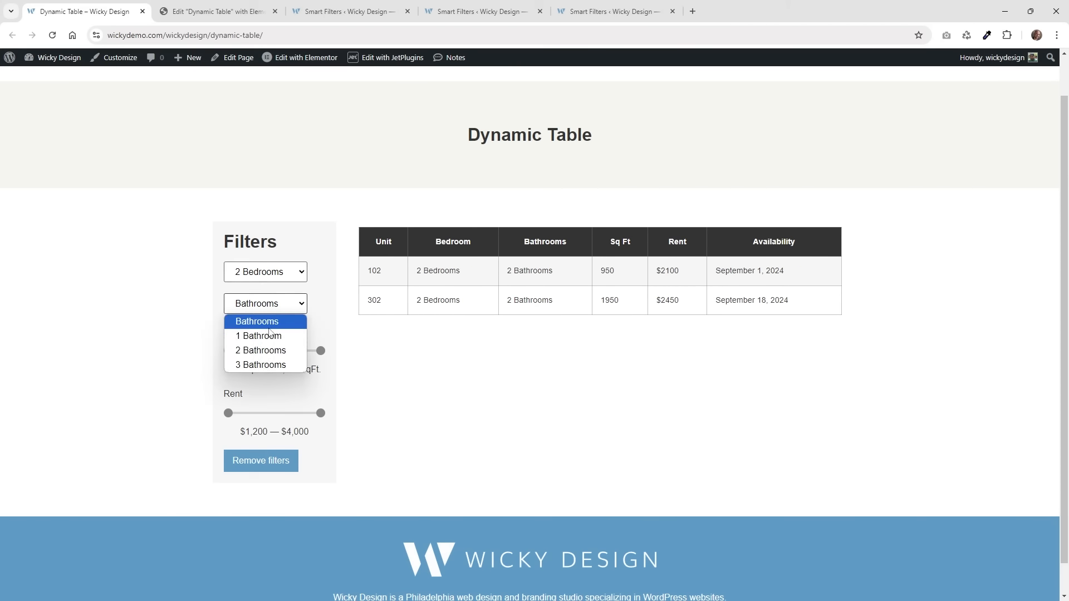
left_click(271, 349)
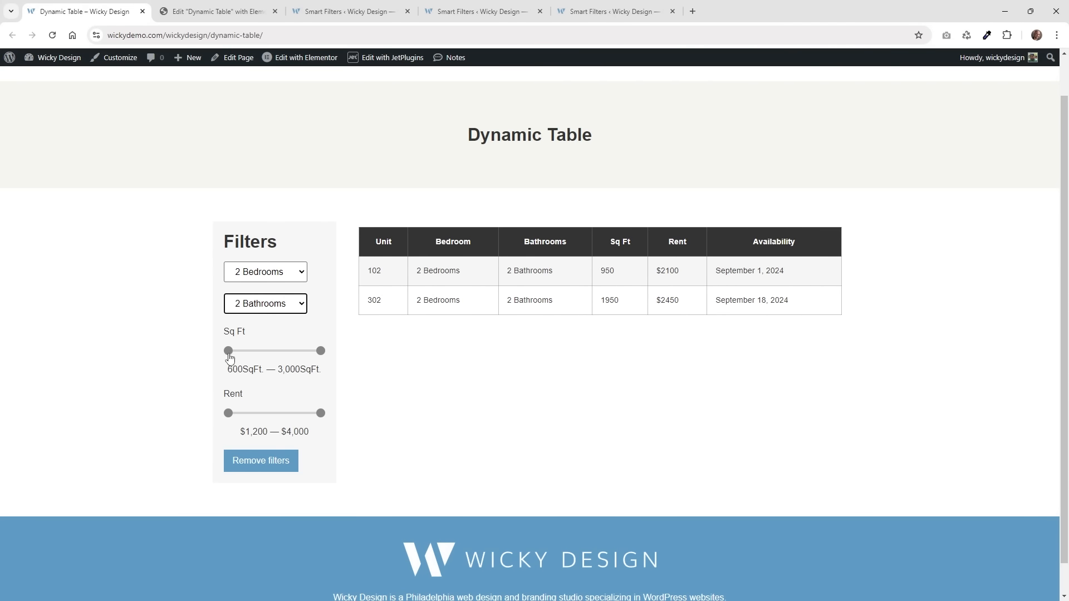
left_click_drag(228, 351, 244, 352)
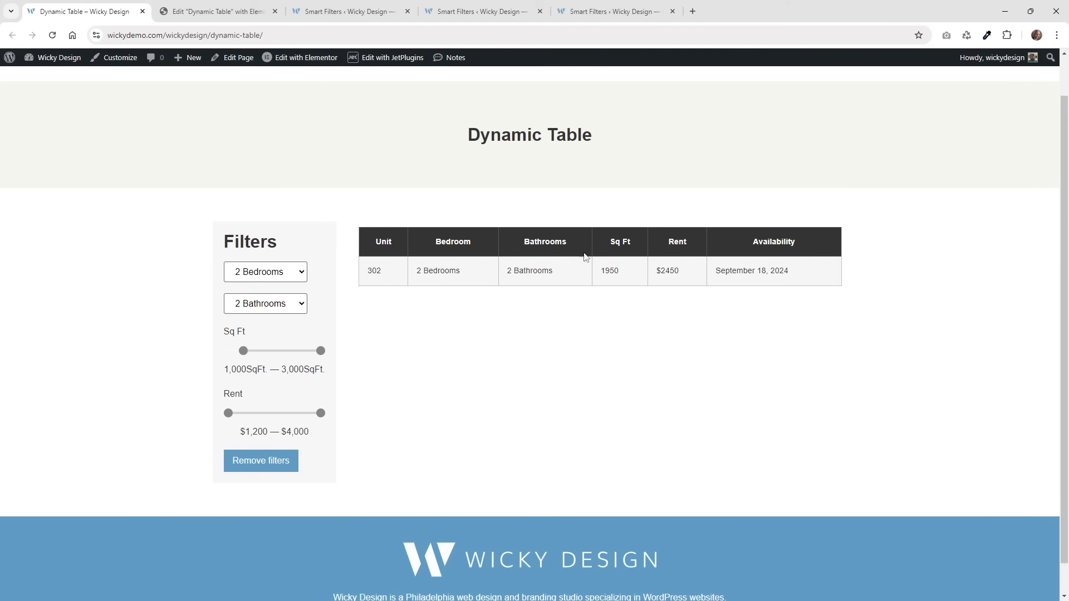
left_click(279, 462)
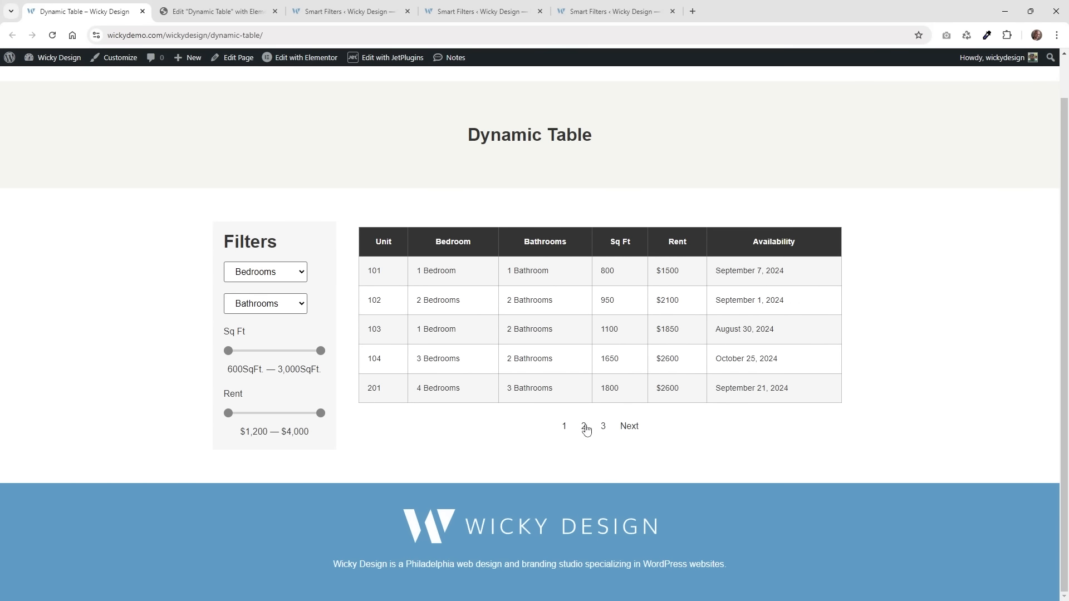